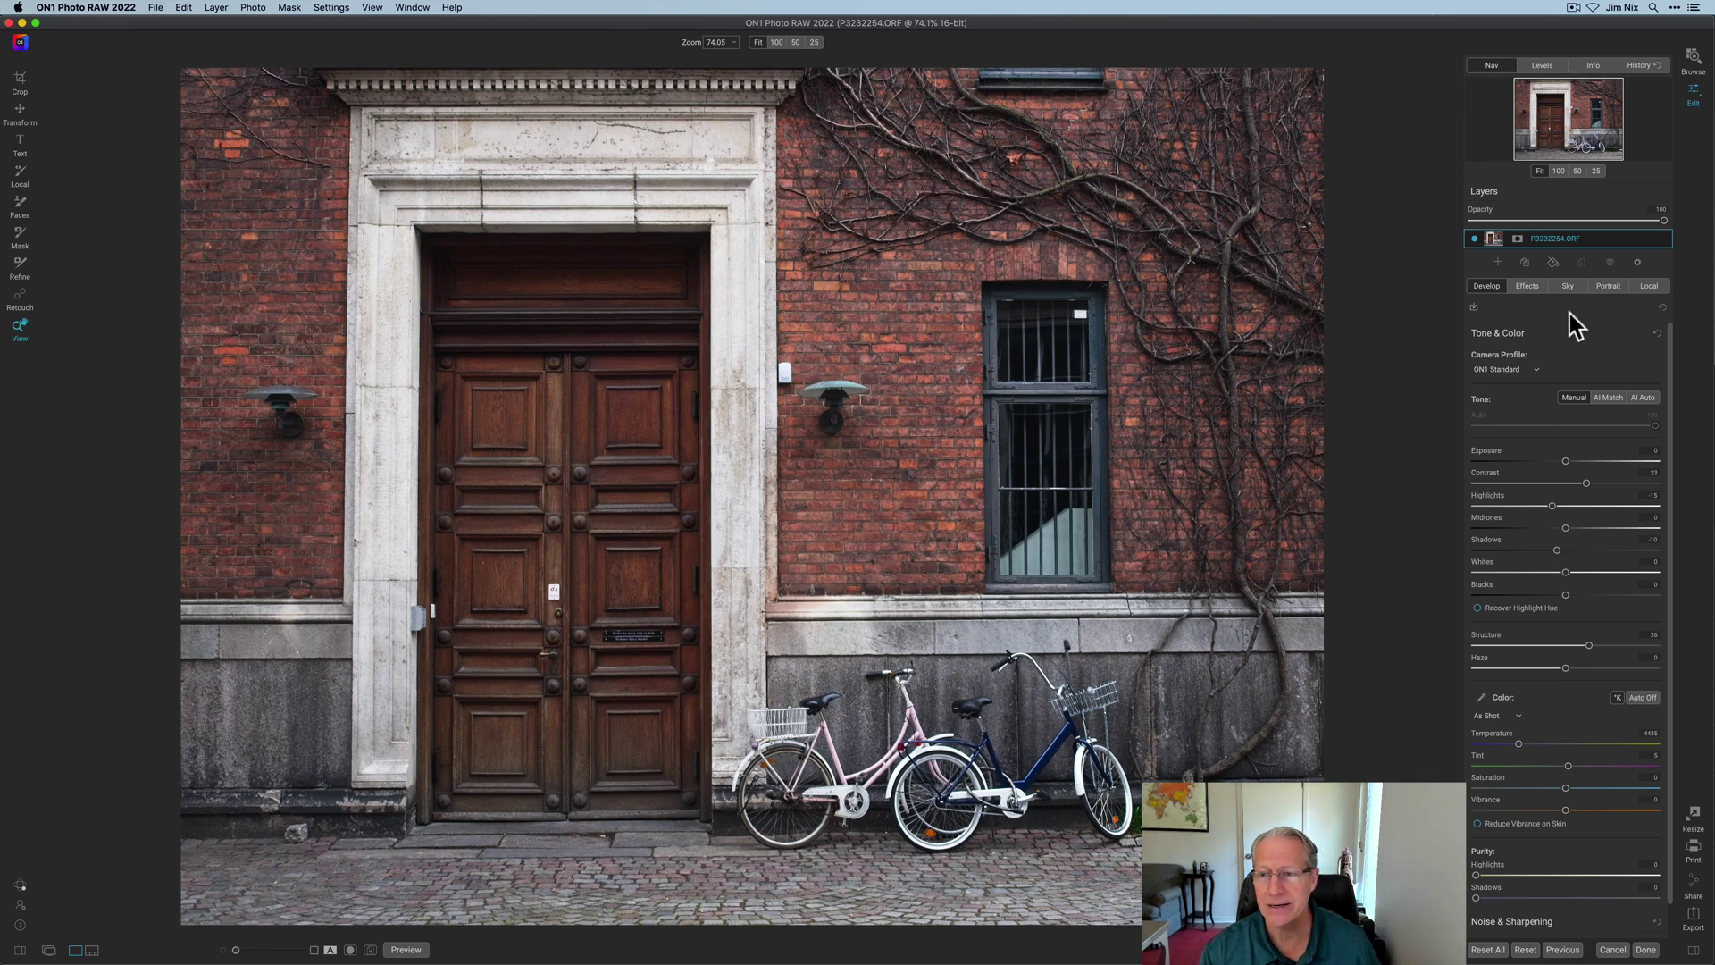
- Add an HDR Look filter to the photo and set Compression to about 155 and Detail to about 55
{"action": "left_click", "coordinate": [1533, 285]}
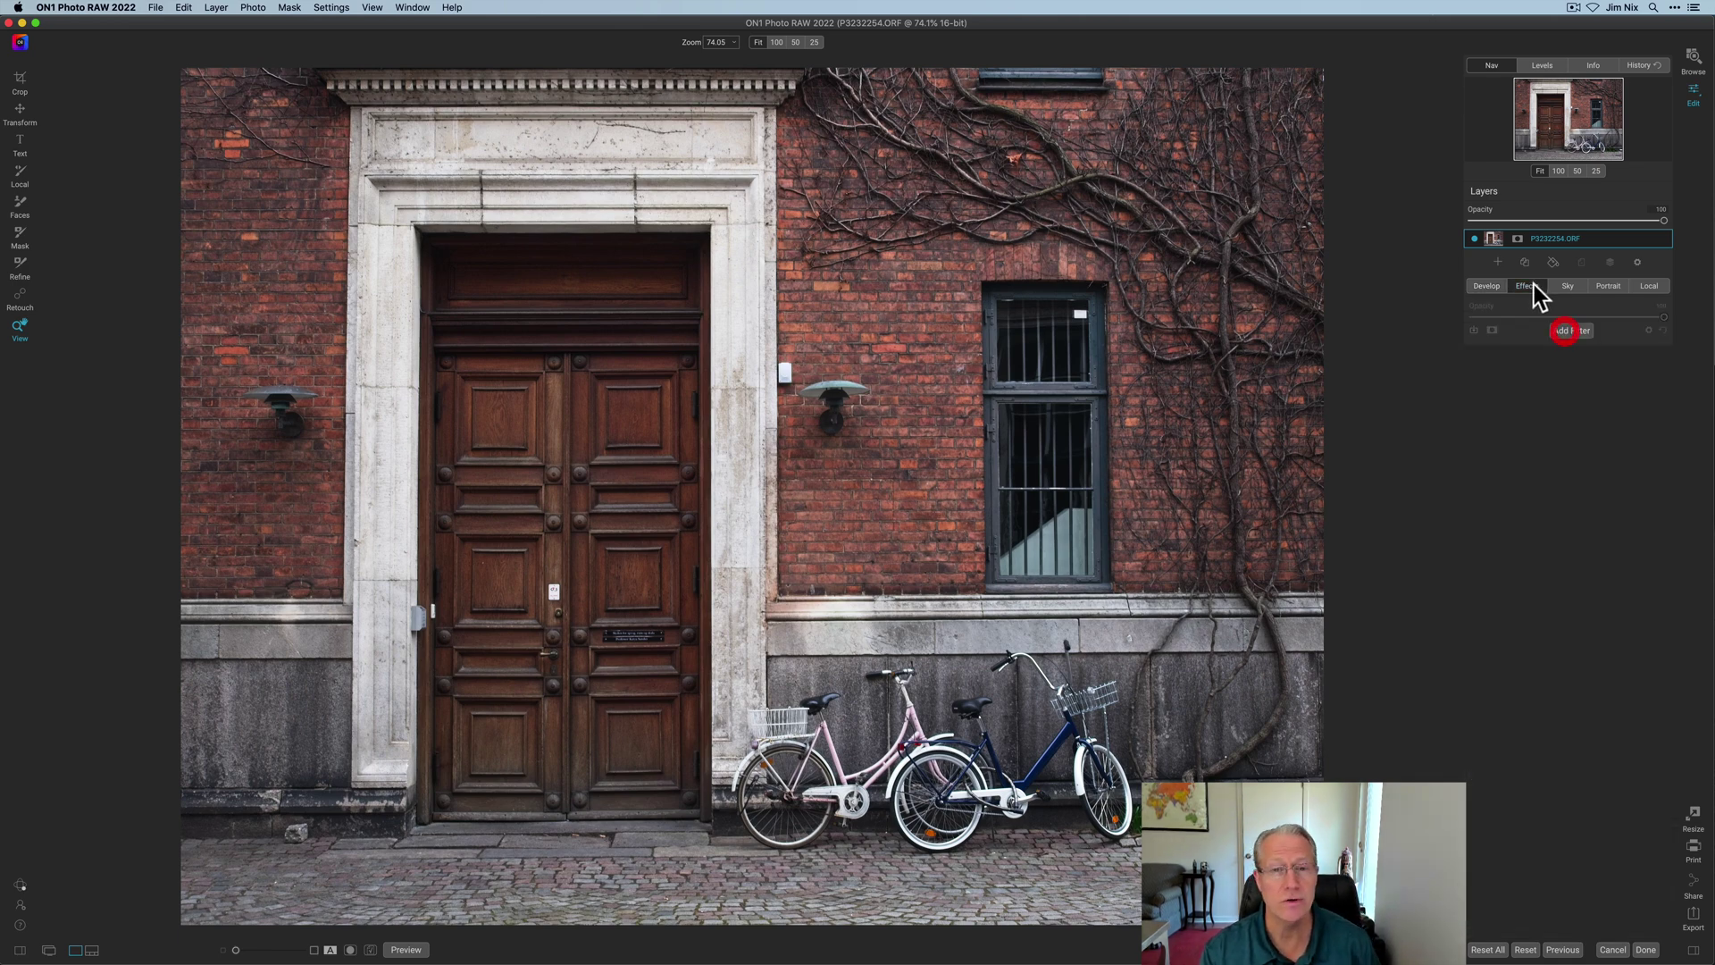
{"action": "left_click", "coordinate": [1565, 330]}
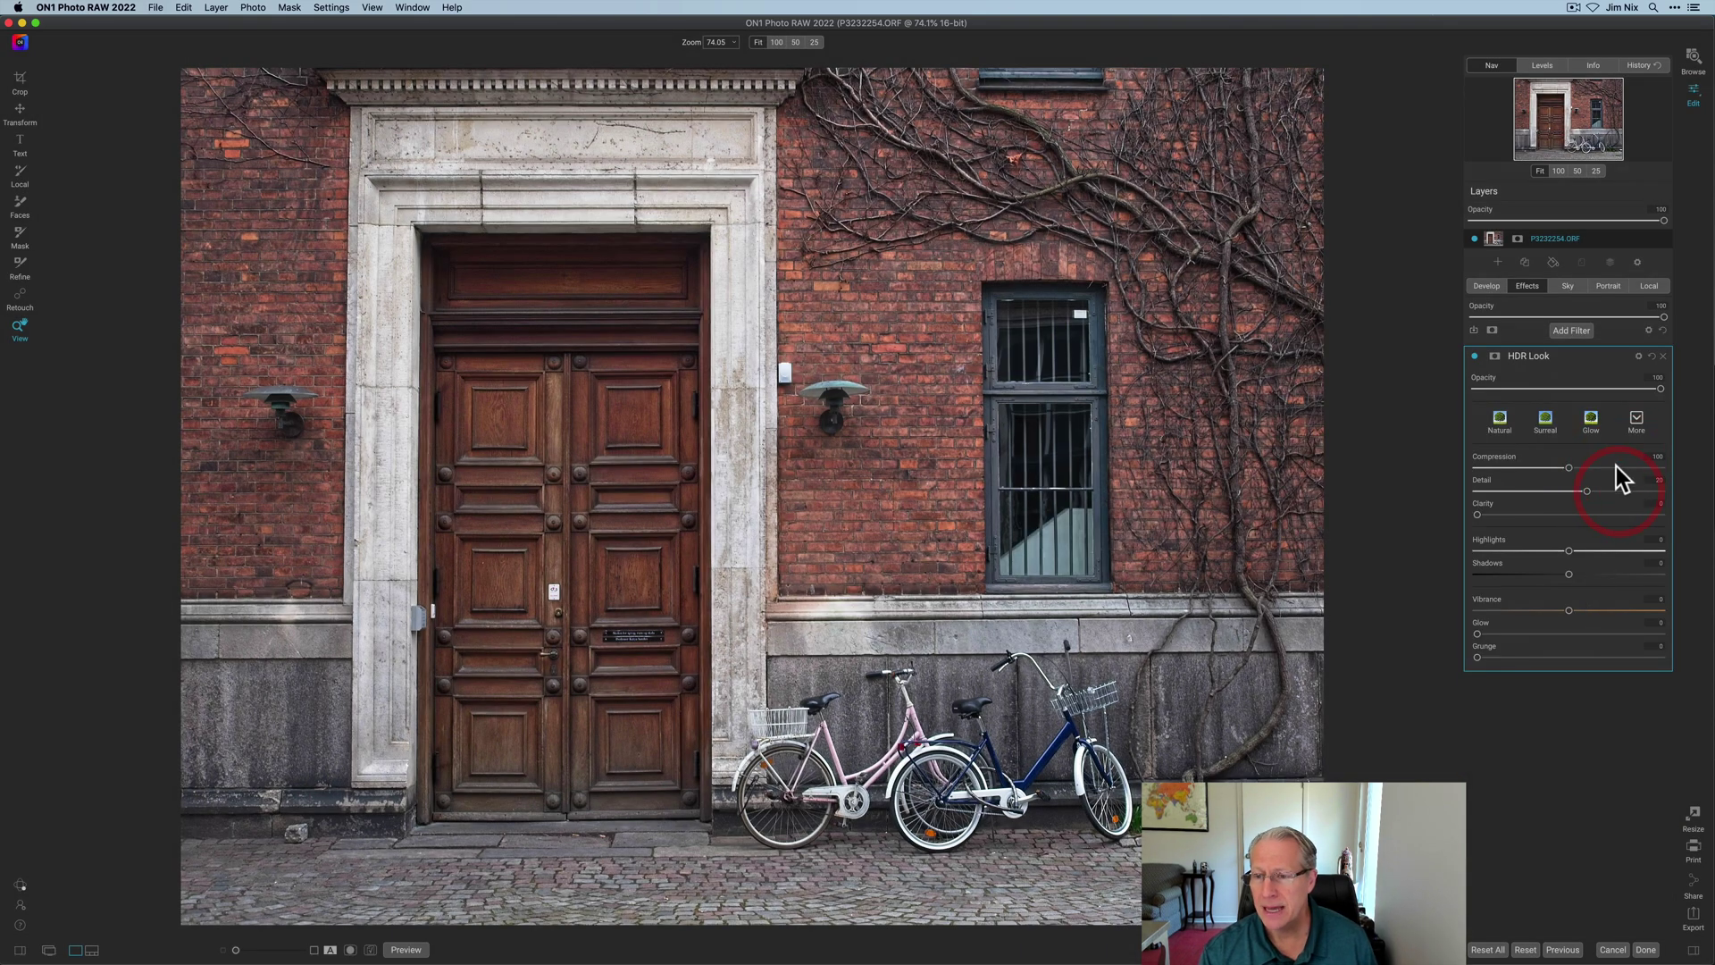
{"action": "left_click", "coordinate": [1617, 468]}
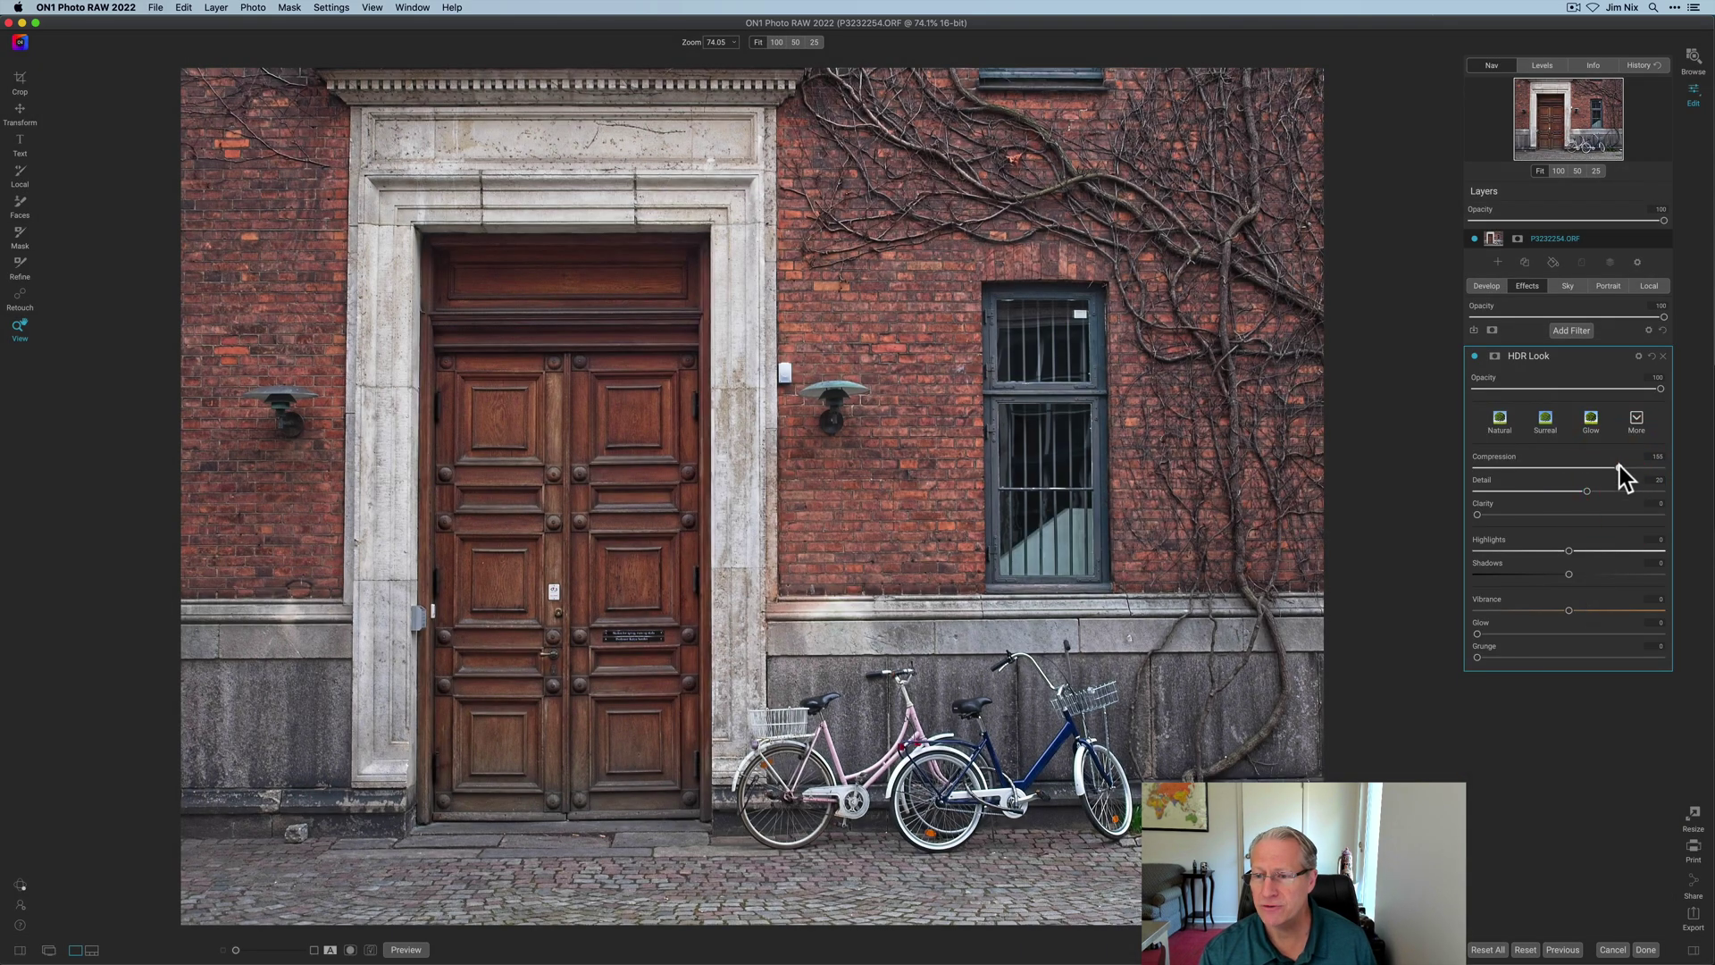
{"action": "left_click", "coordinate": [1621, 491]}
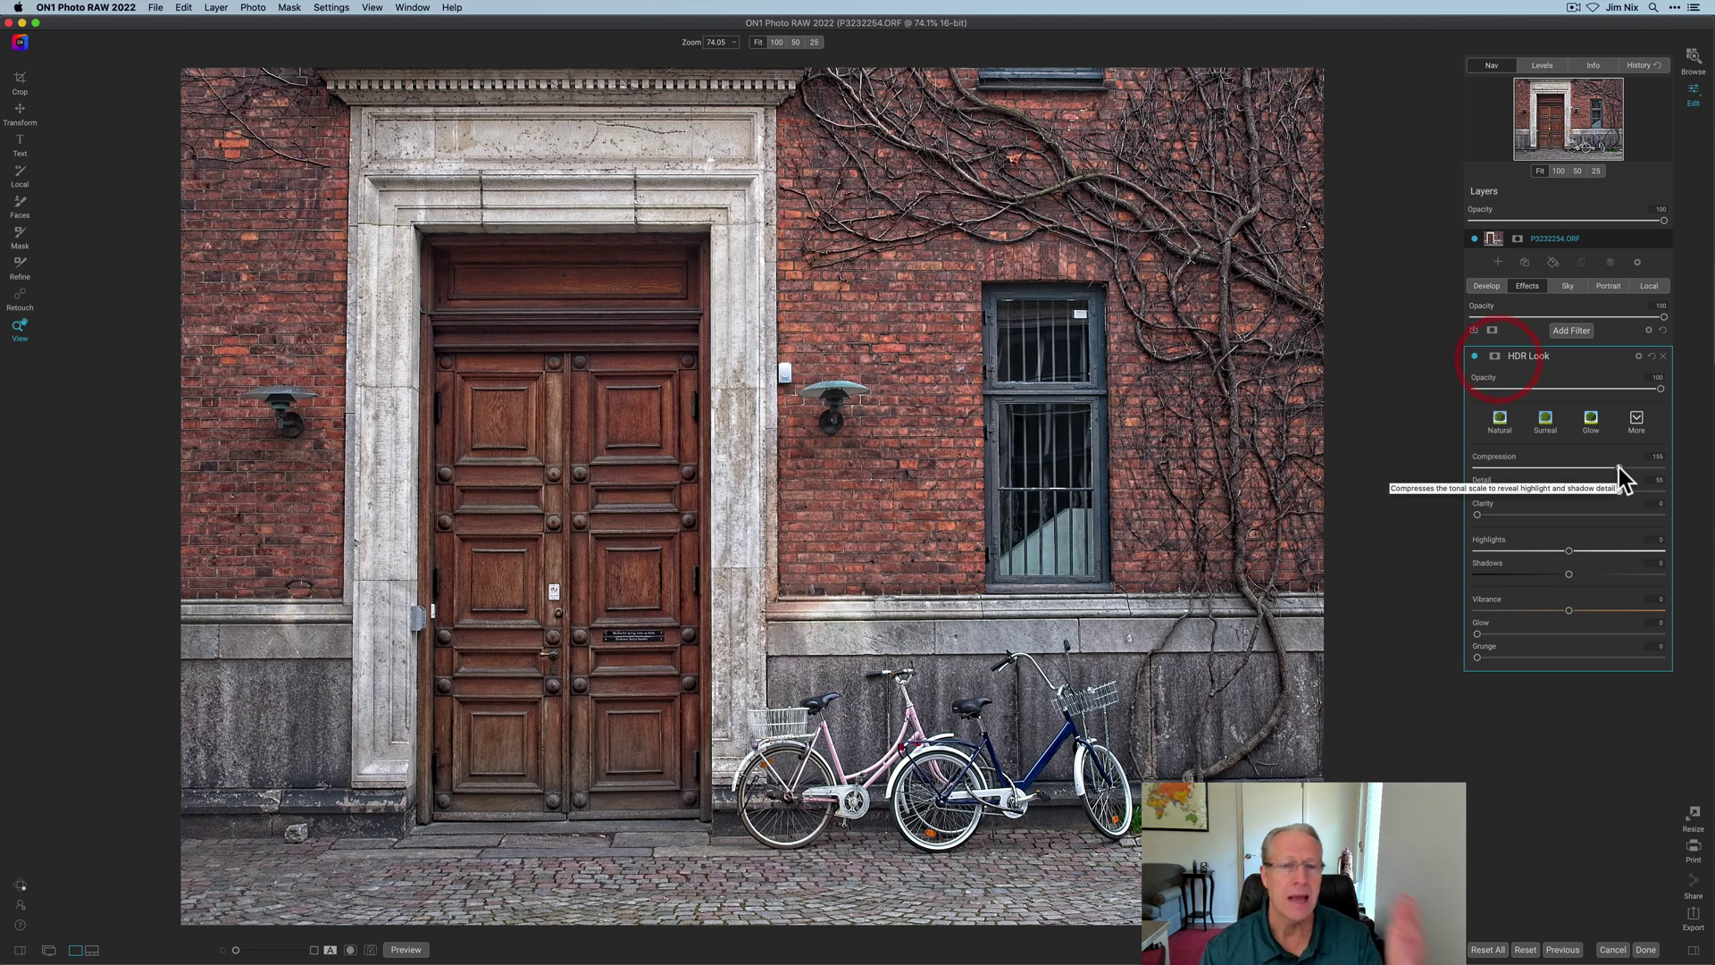
- Invert the HDR Look filter's mask so the effect is hidden from the whole photo
{"action": "left_click", "coordinate": [1497, 357]}
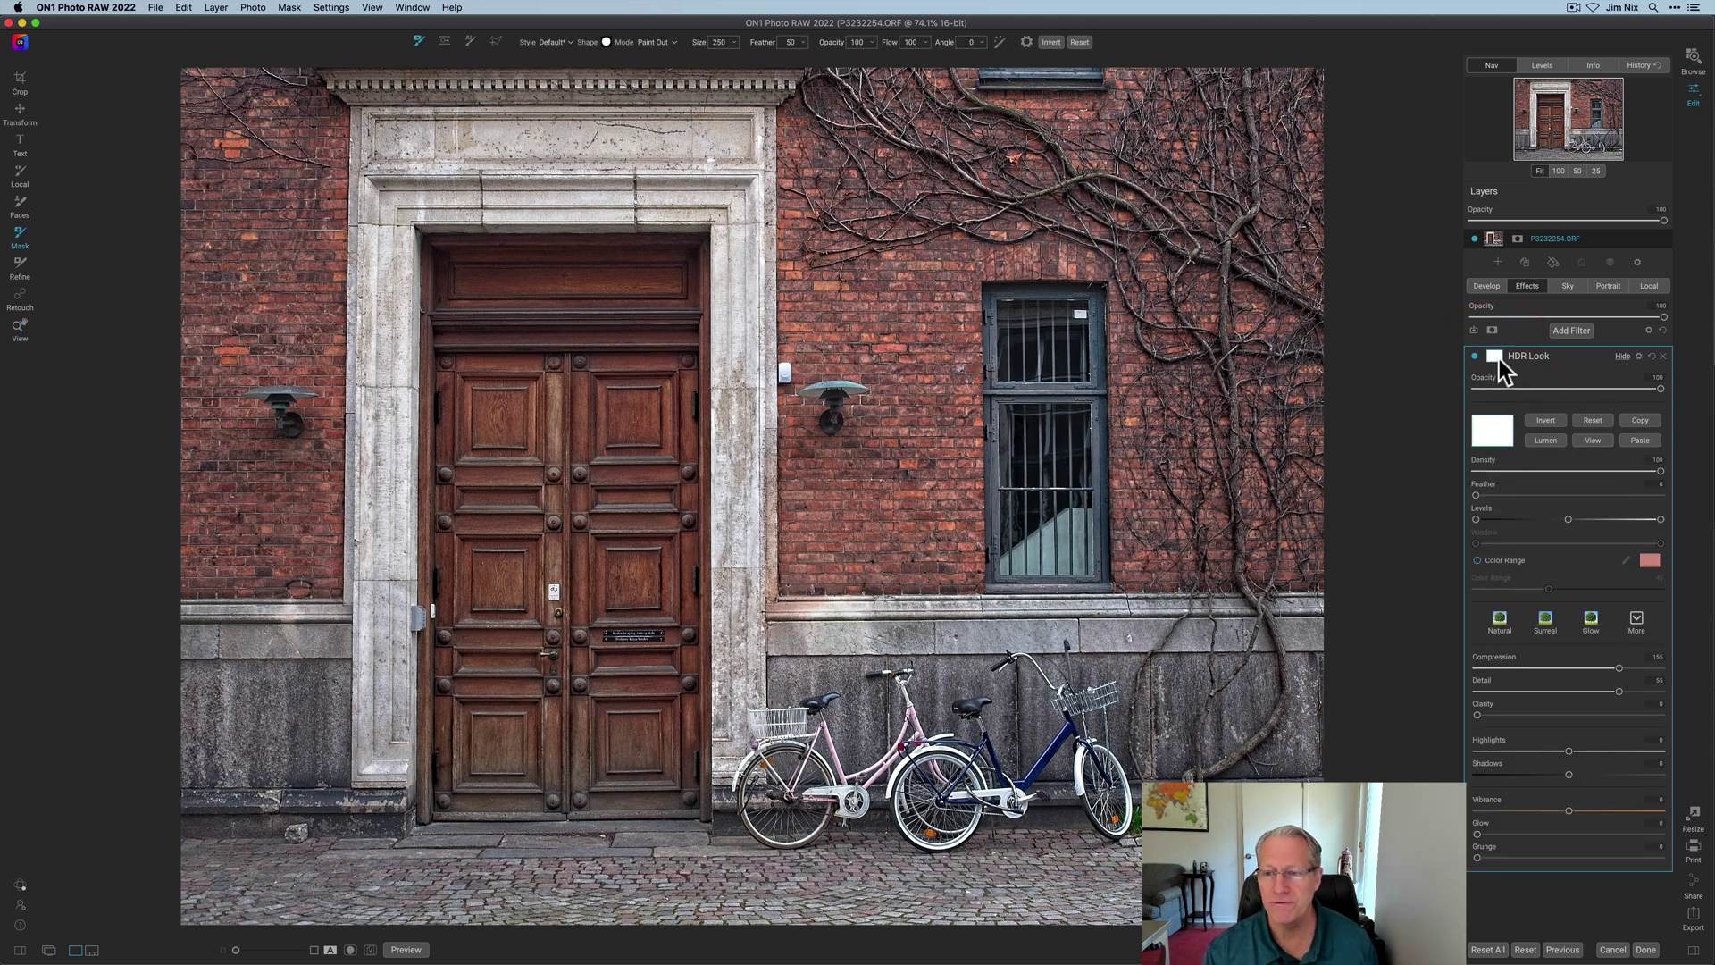
{"action": "left_click", "coordinate": [1546, 422]}
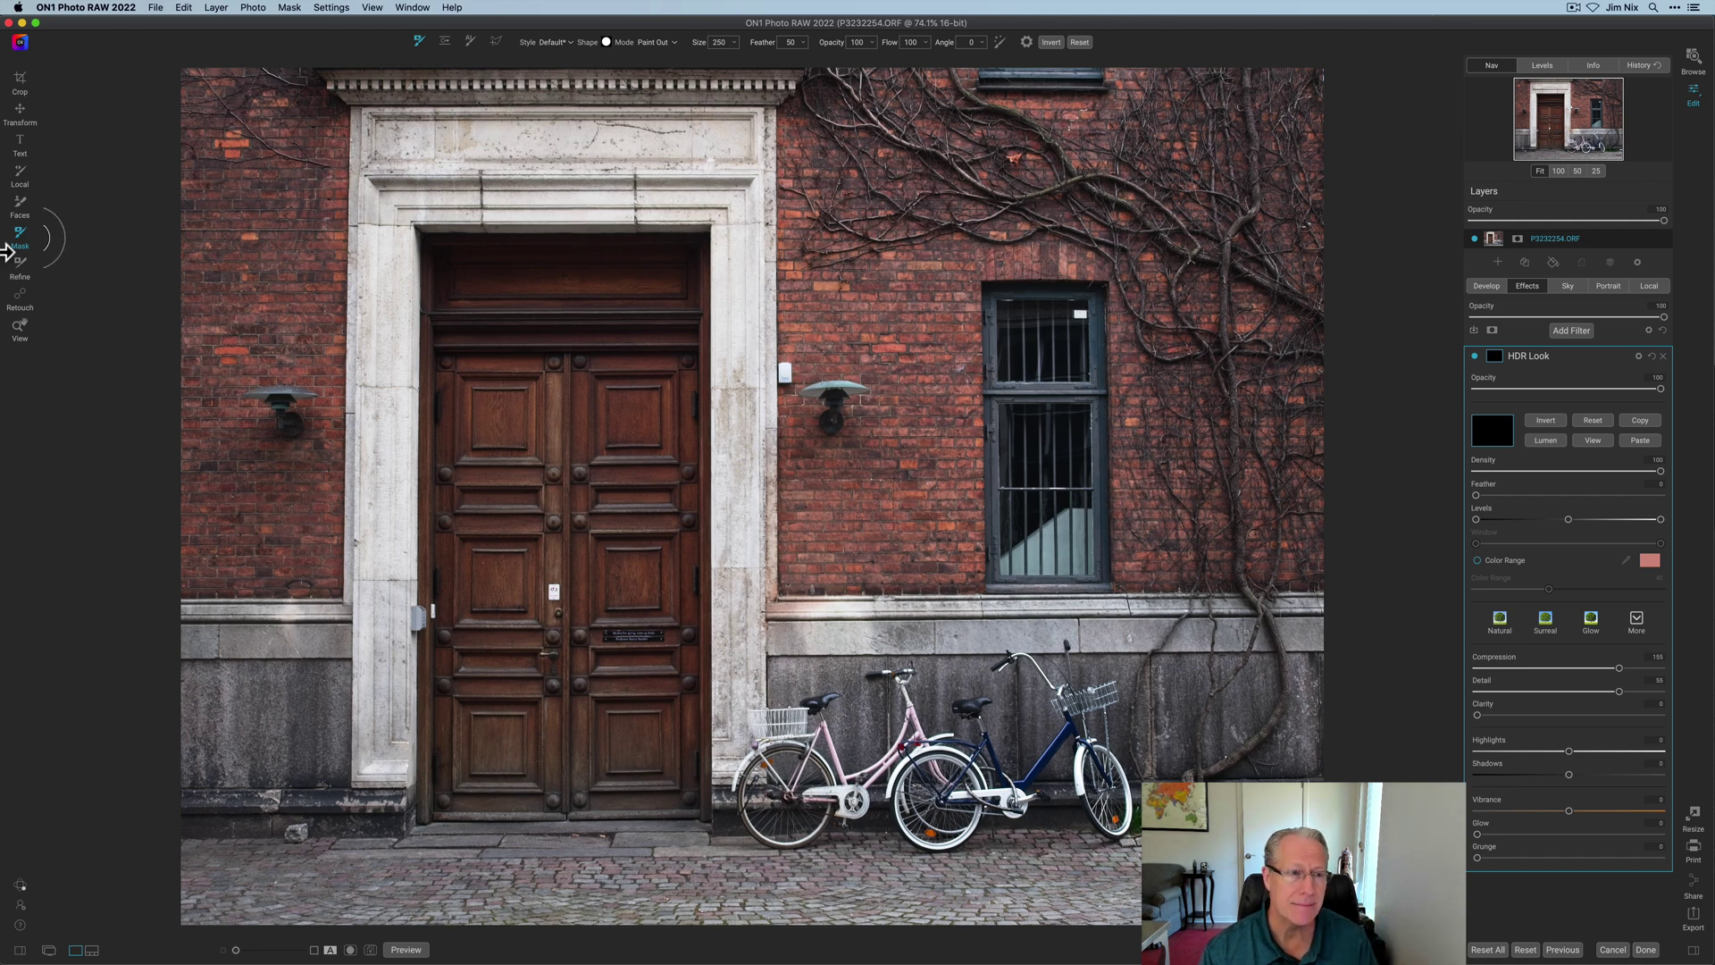
- Outline the wooden double door with a closed straight-edged line mask and fill it in Paint In mode
{"action": "left_click", "coordinate": [495, 41]}
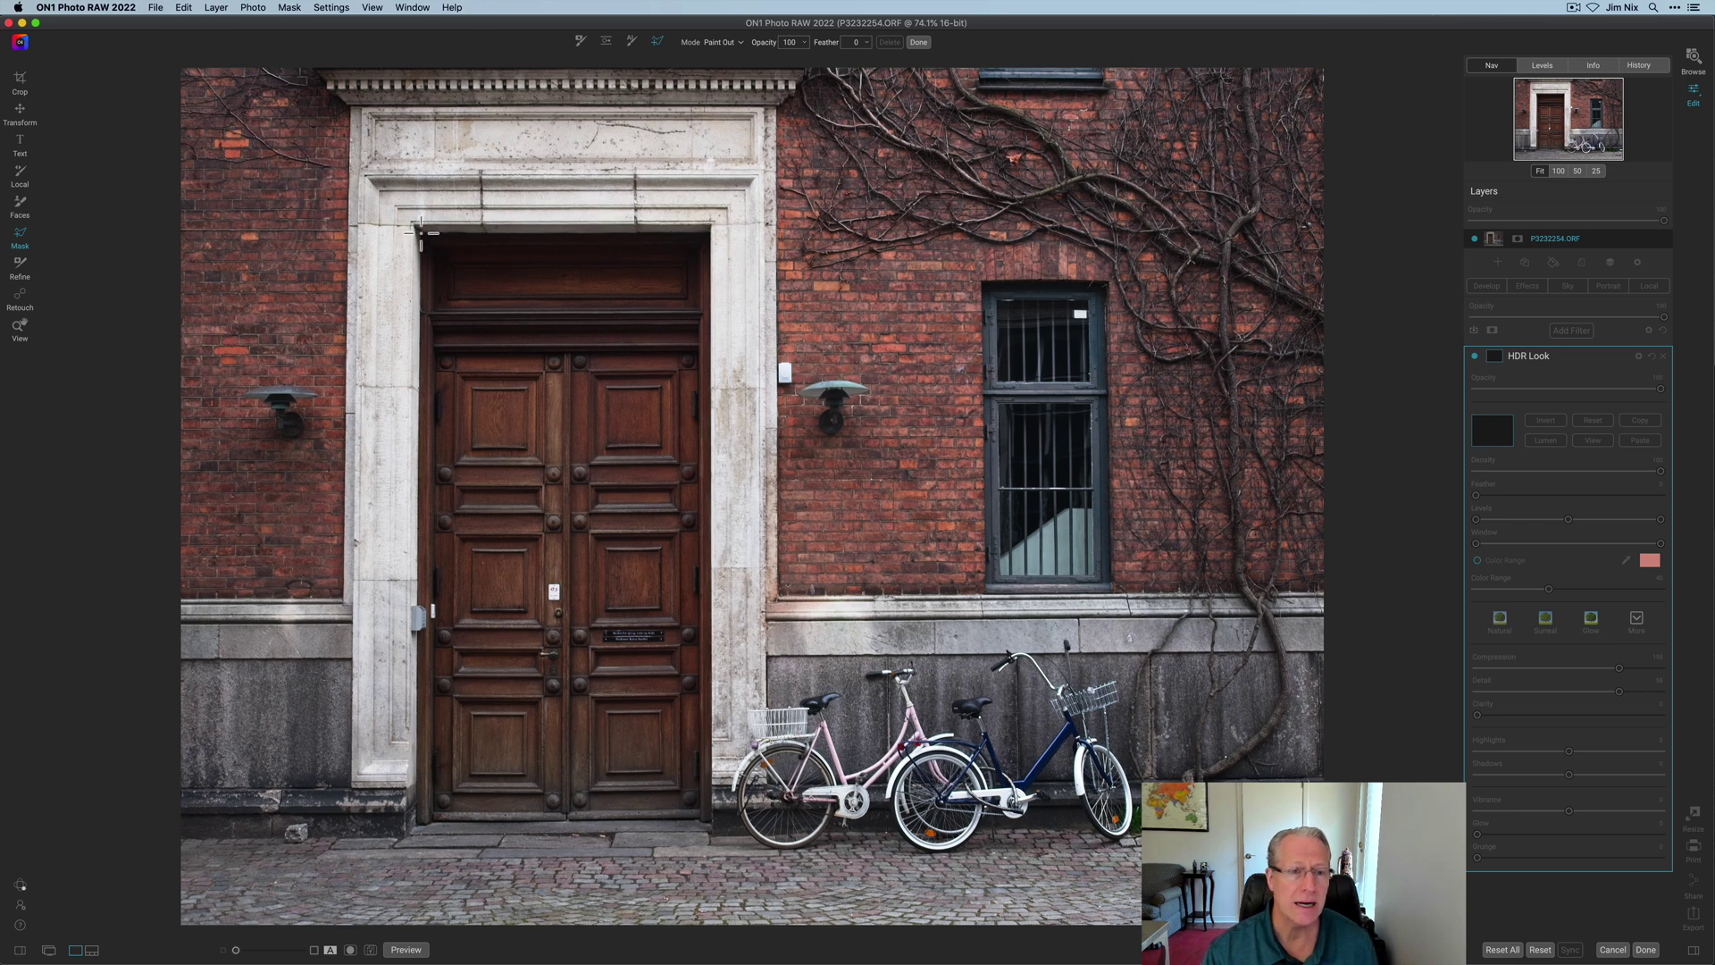
{"action": "left_click", "coordinate": [421, 233]}
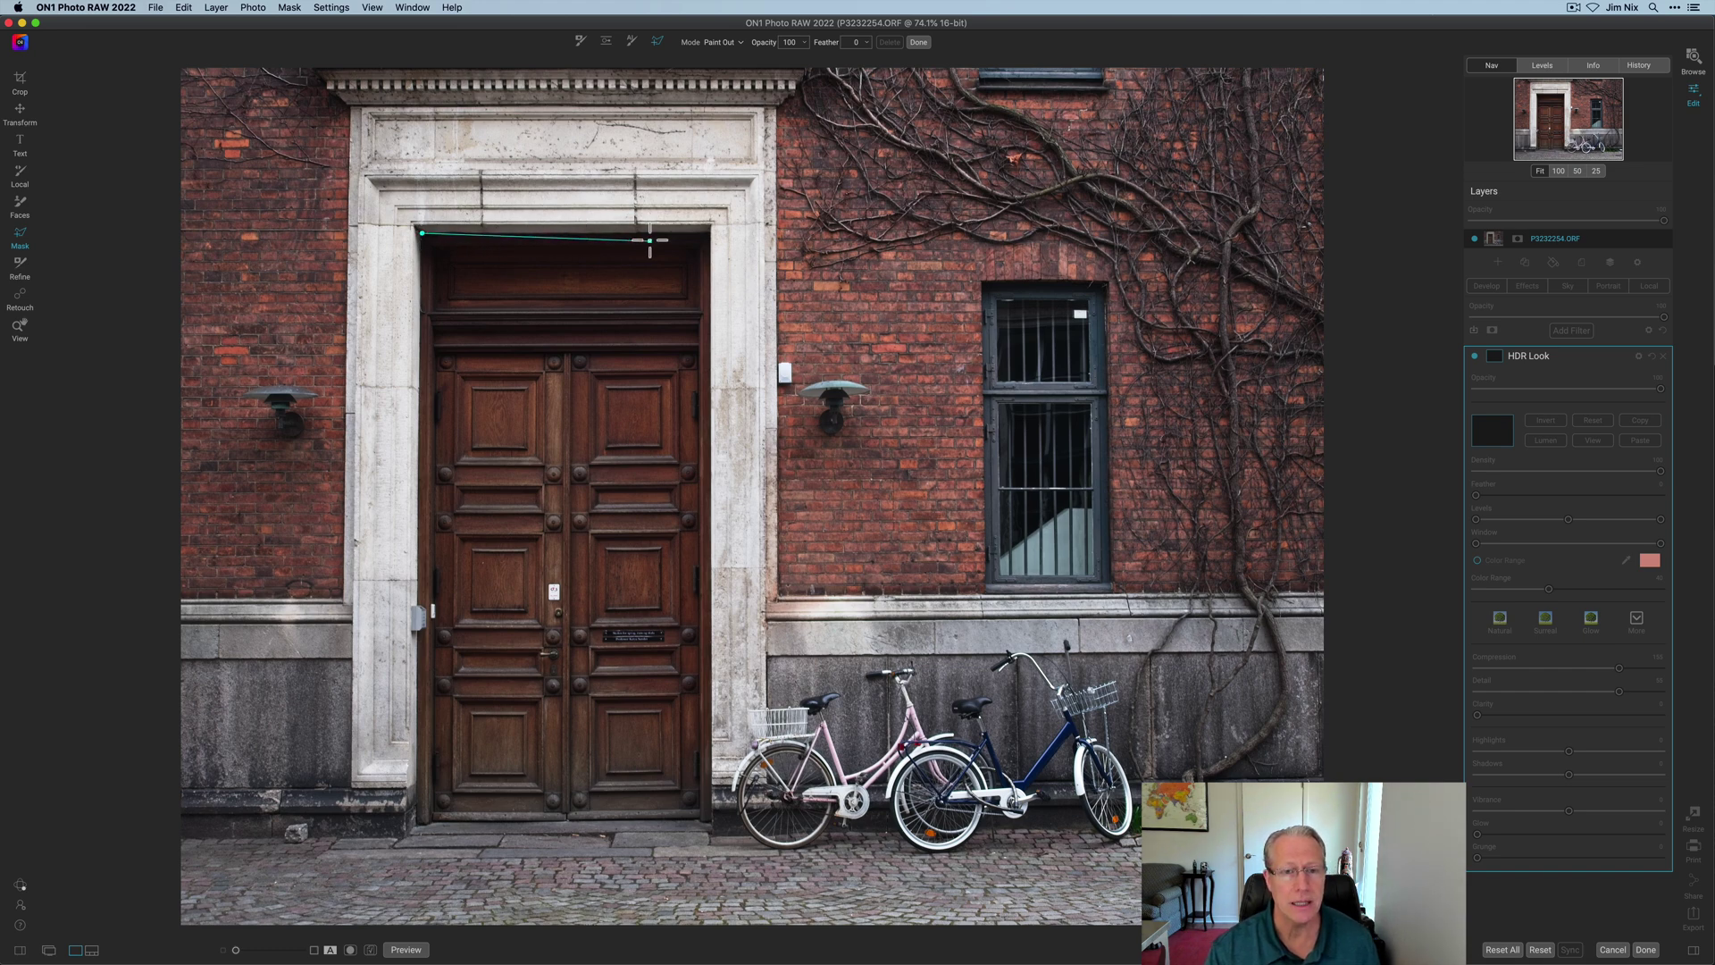
{"action": "left_click", "coordinate": [708, 231]}
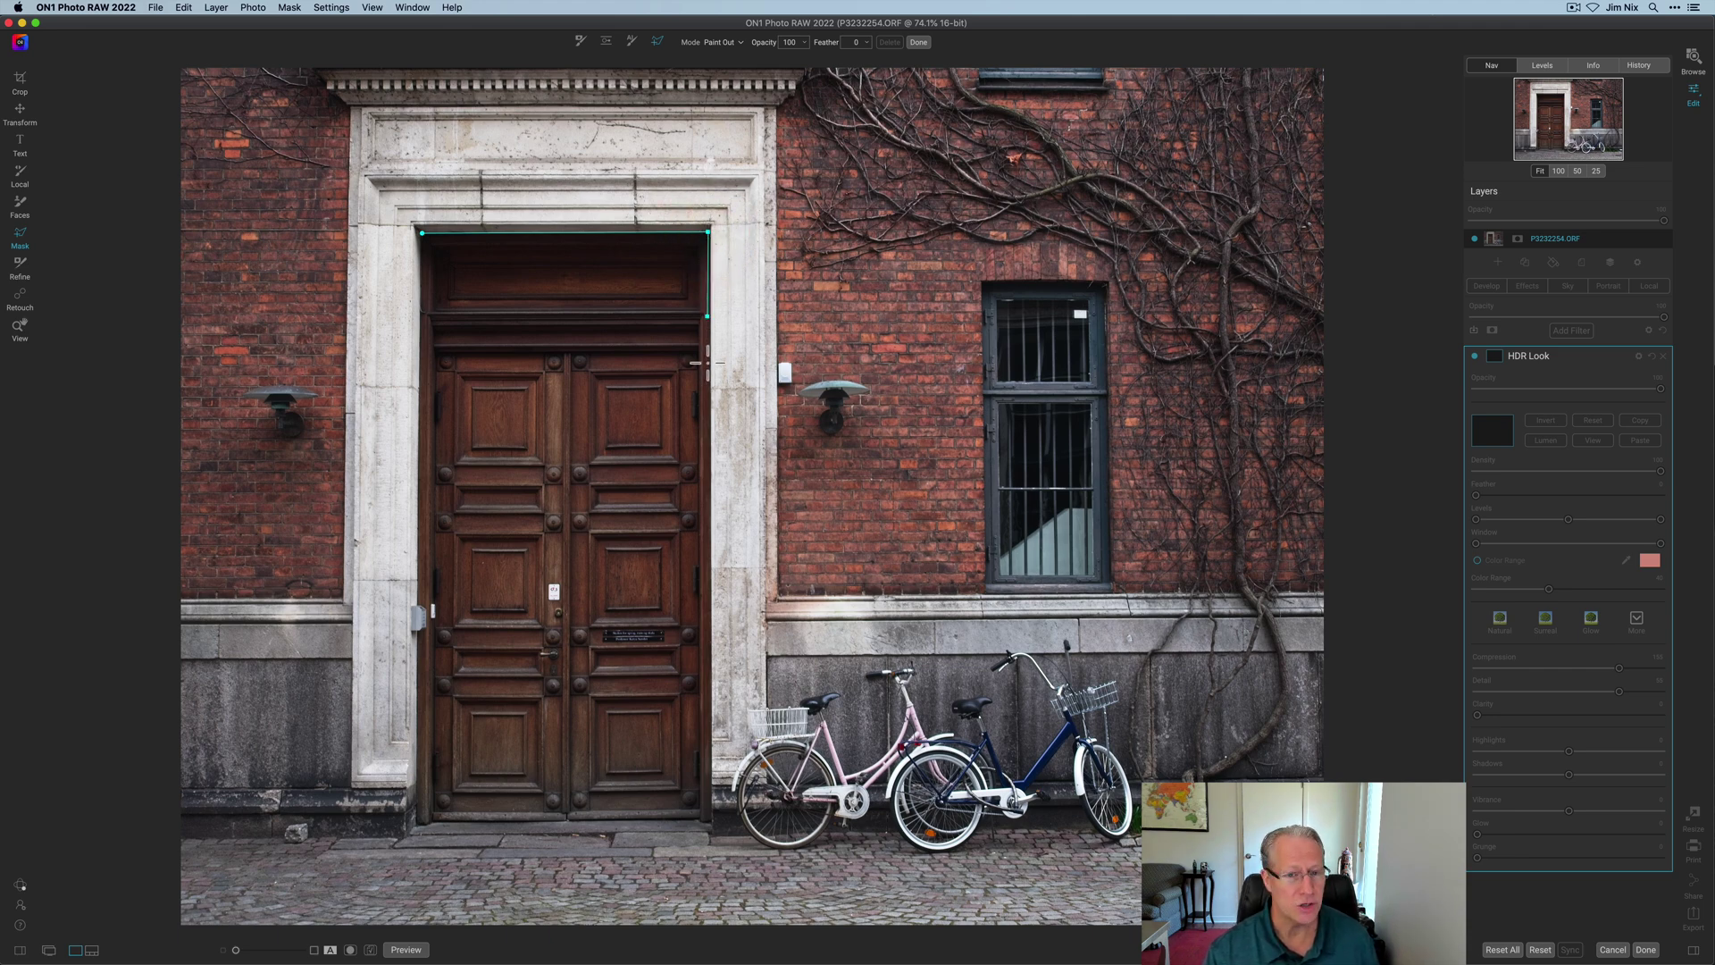
{"action": "left_click", "coordinate": [708, 820]}
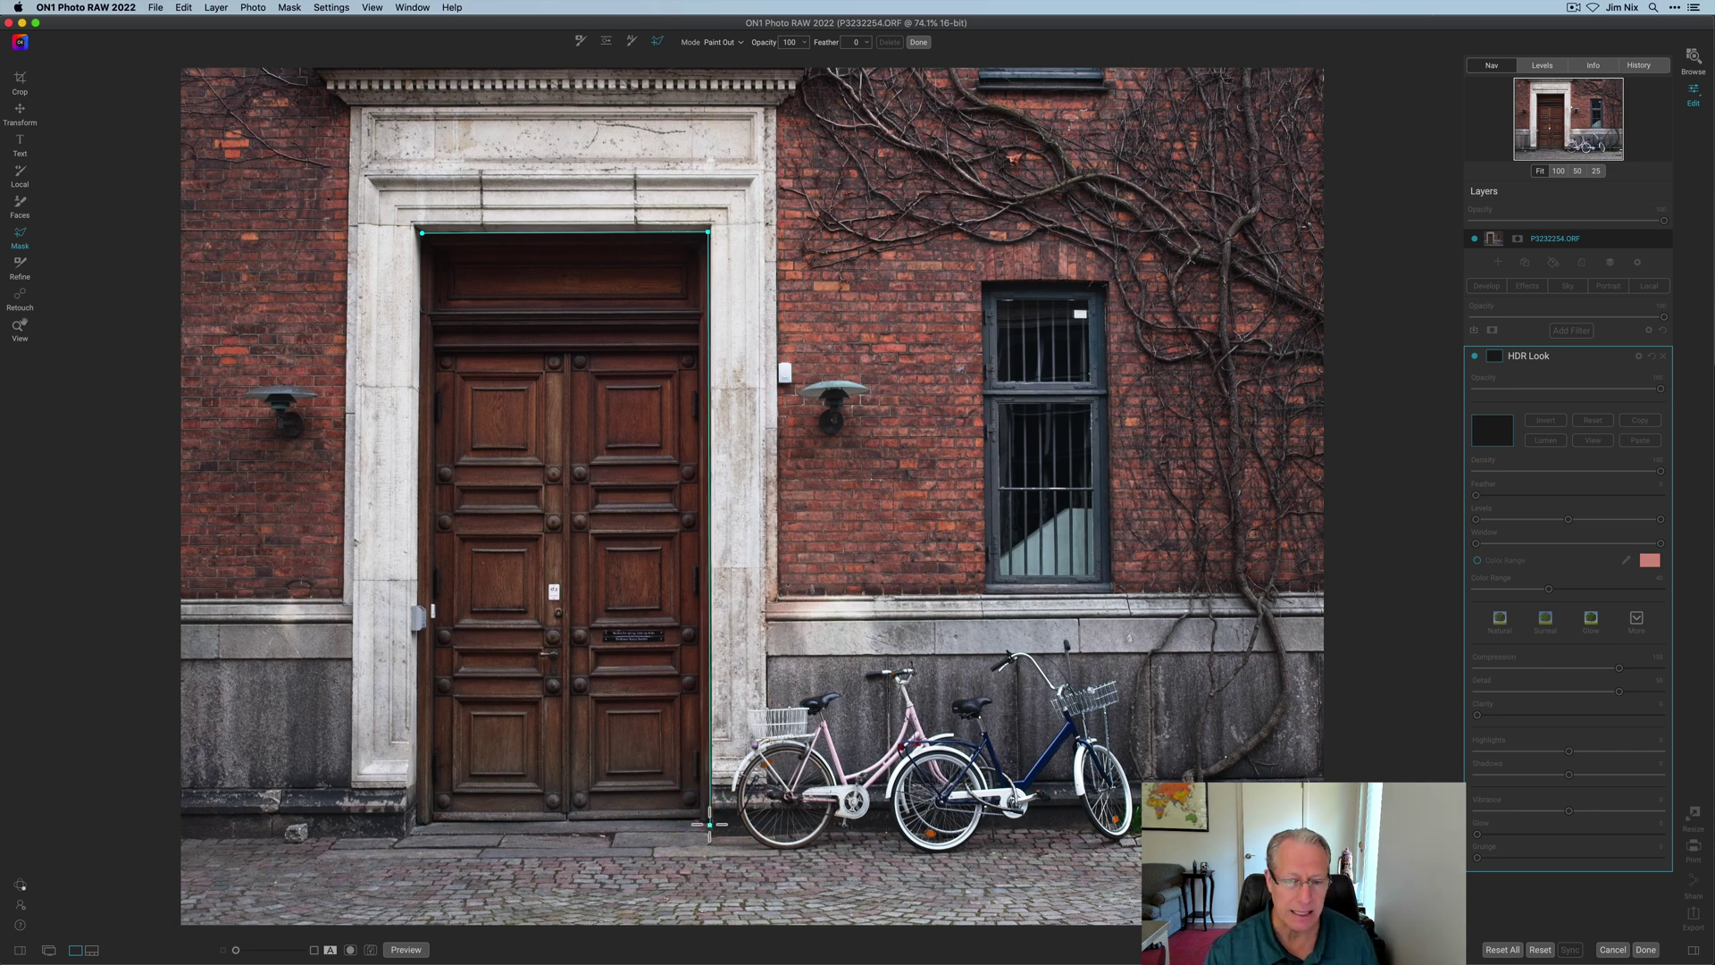
{"action": "left_click", "coordinate": [432, 823]}
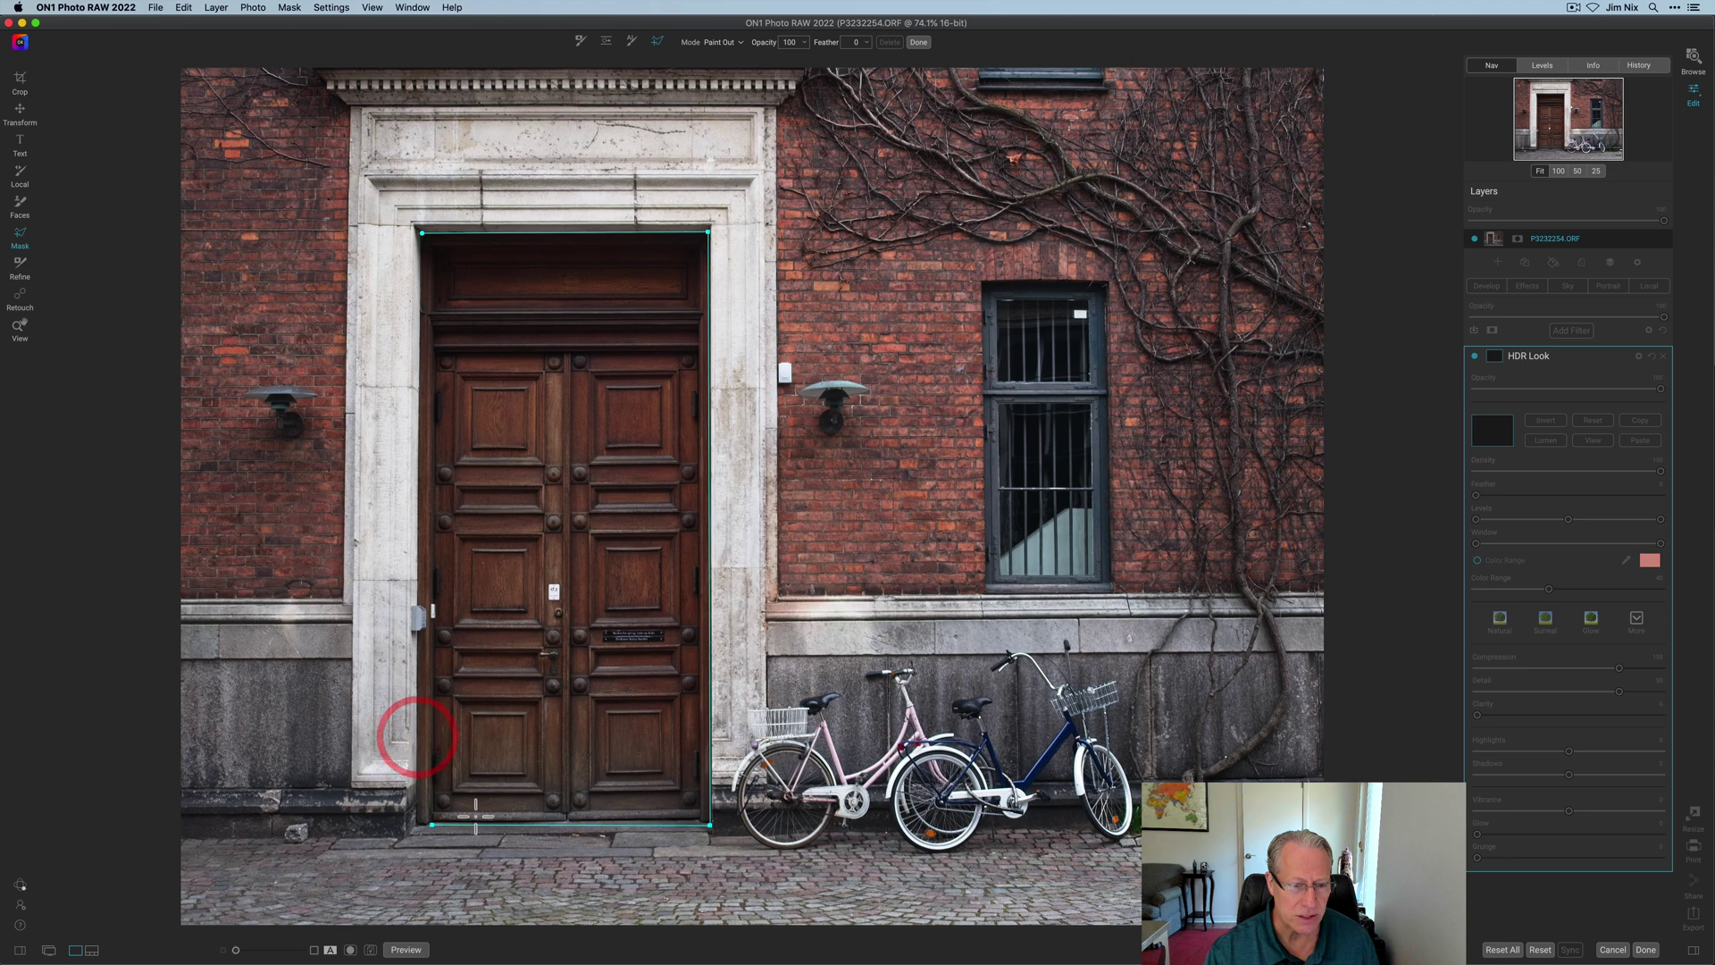
{"action": "left_click", "coordinate": [417, 823]}
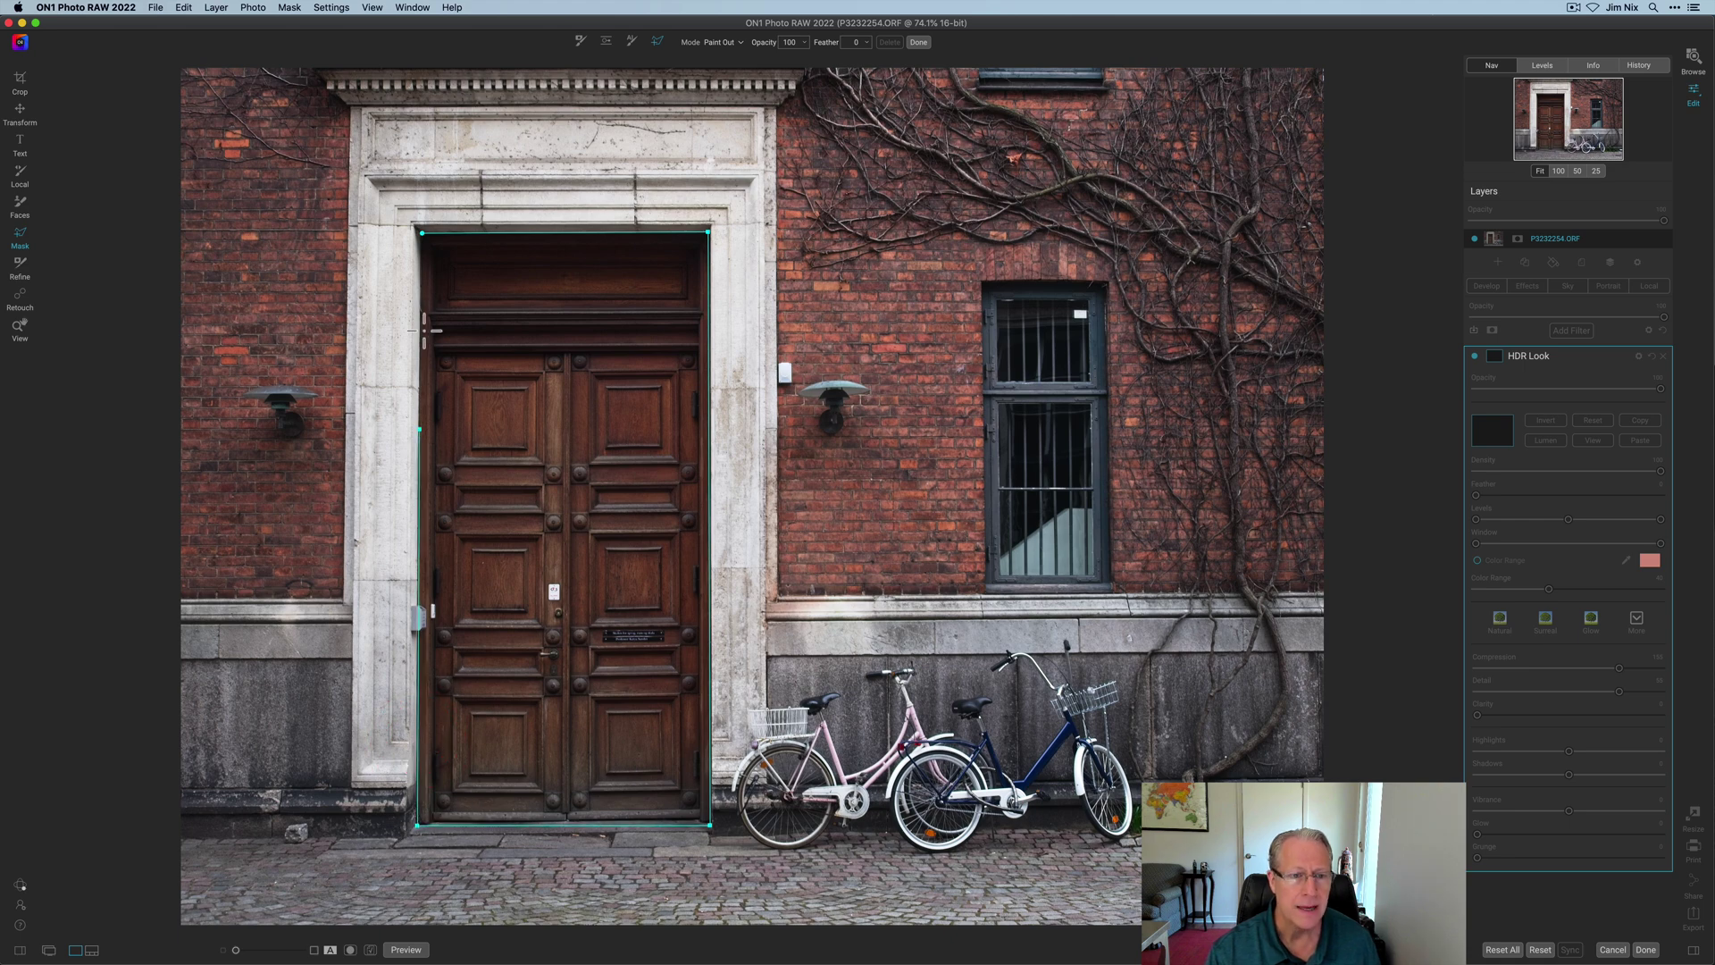
{"action": "left_click", "coordinate": [422, 231]}
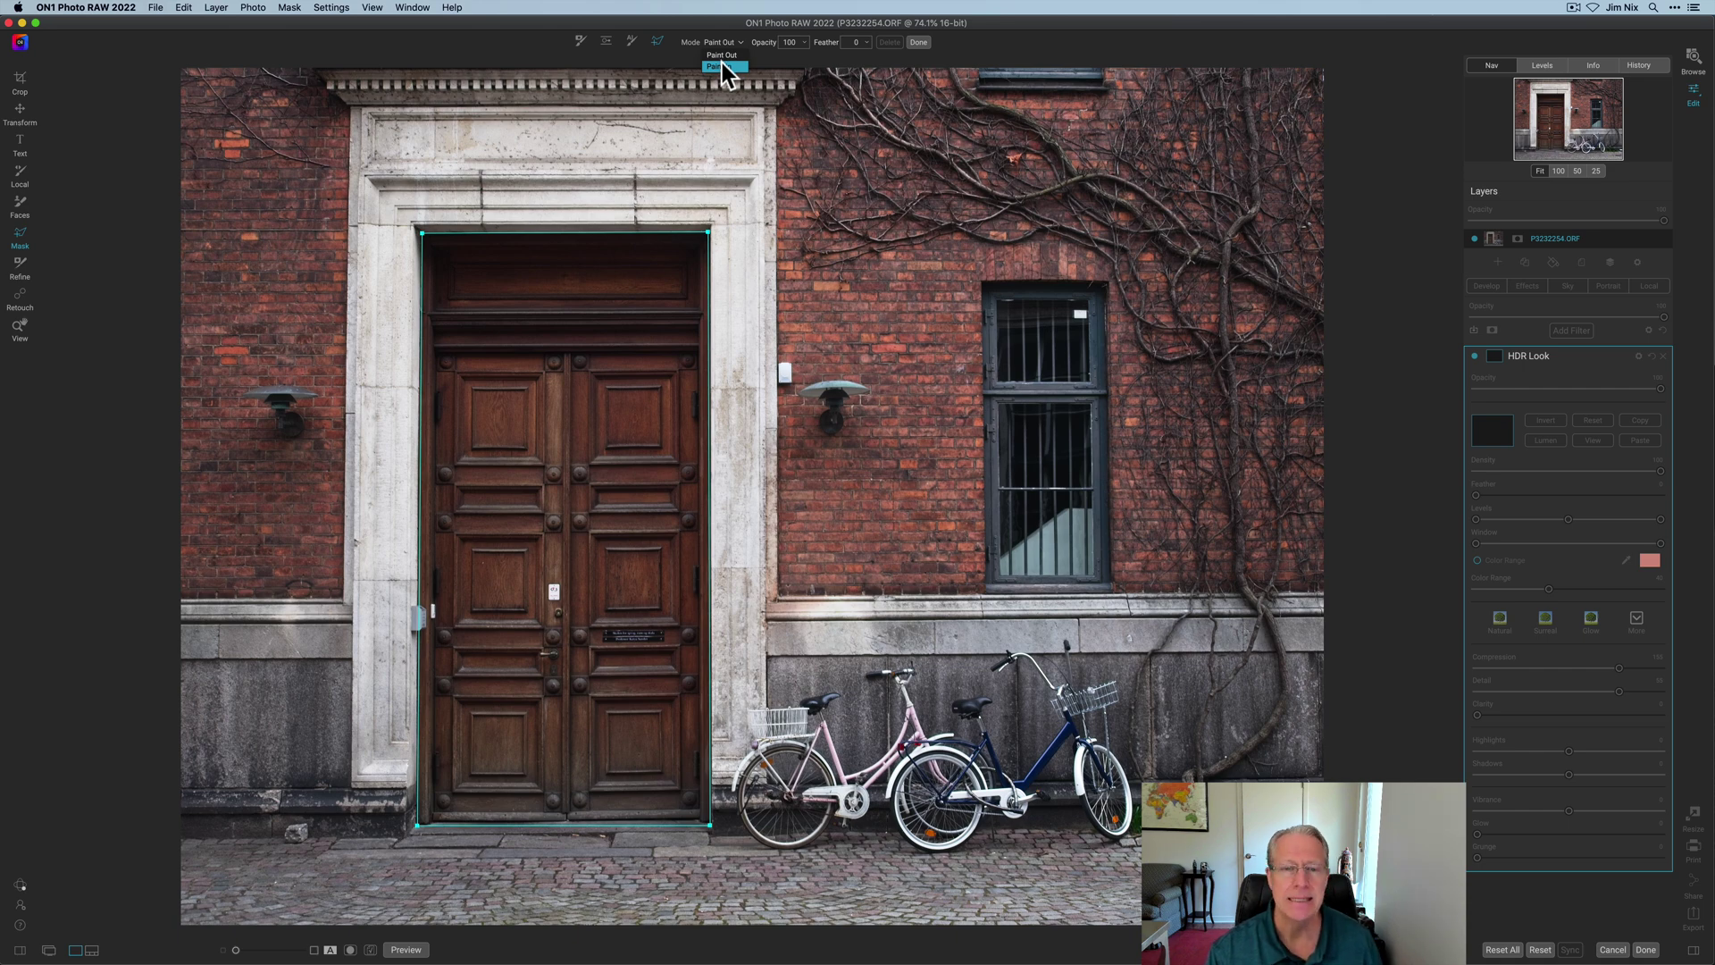
{"action": "left_click", "coordinate": [722, 66]}
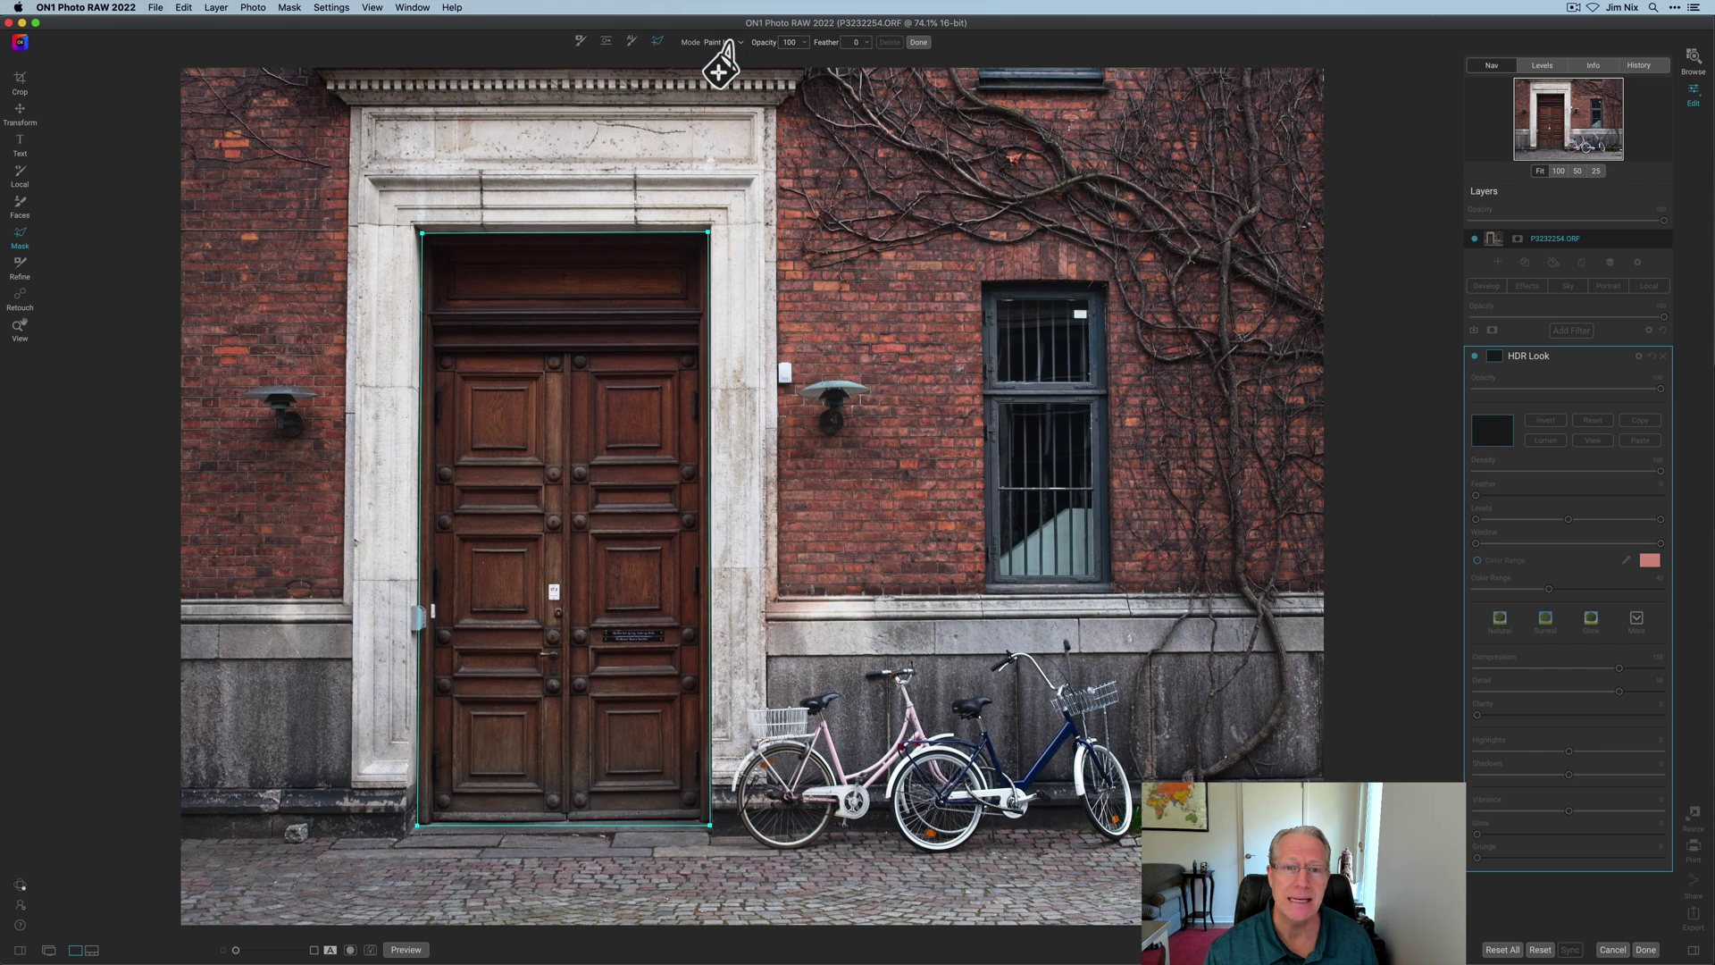
{"action": "left_click", "coordinate": [582, 303]}
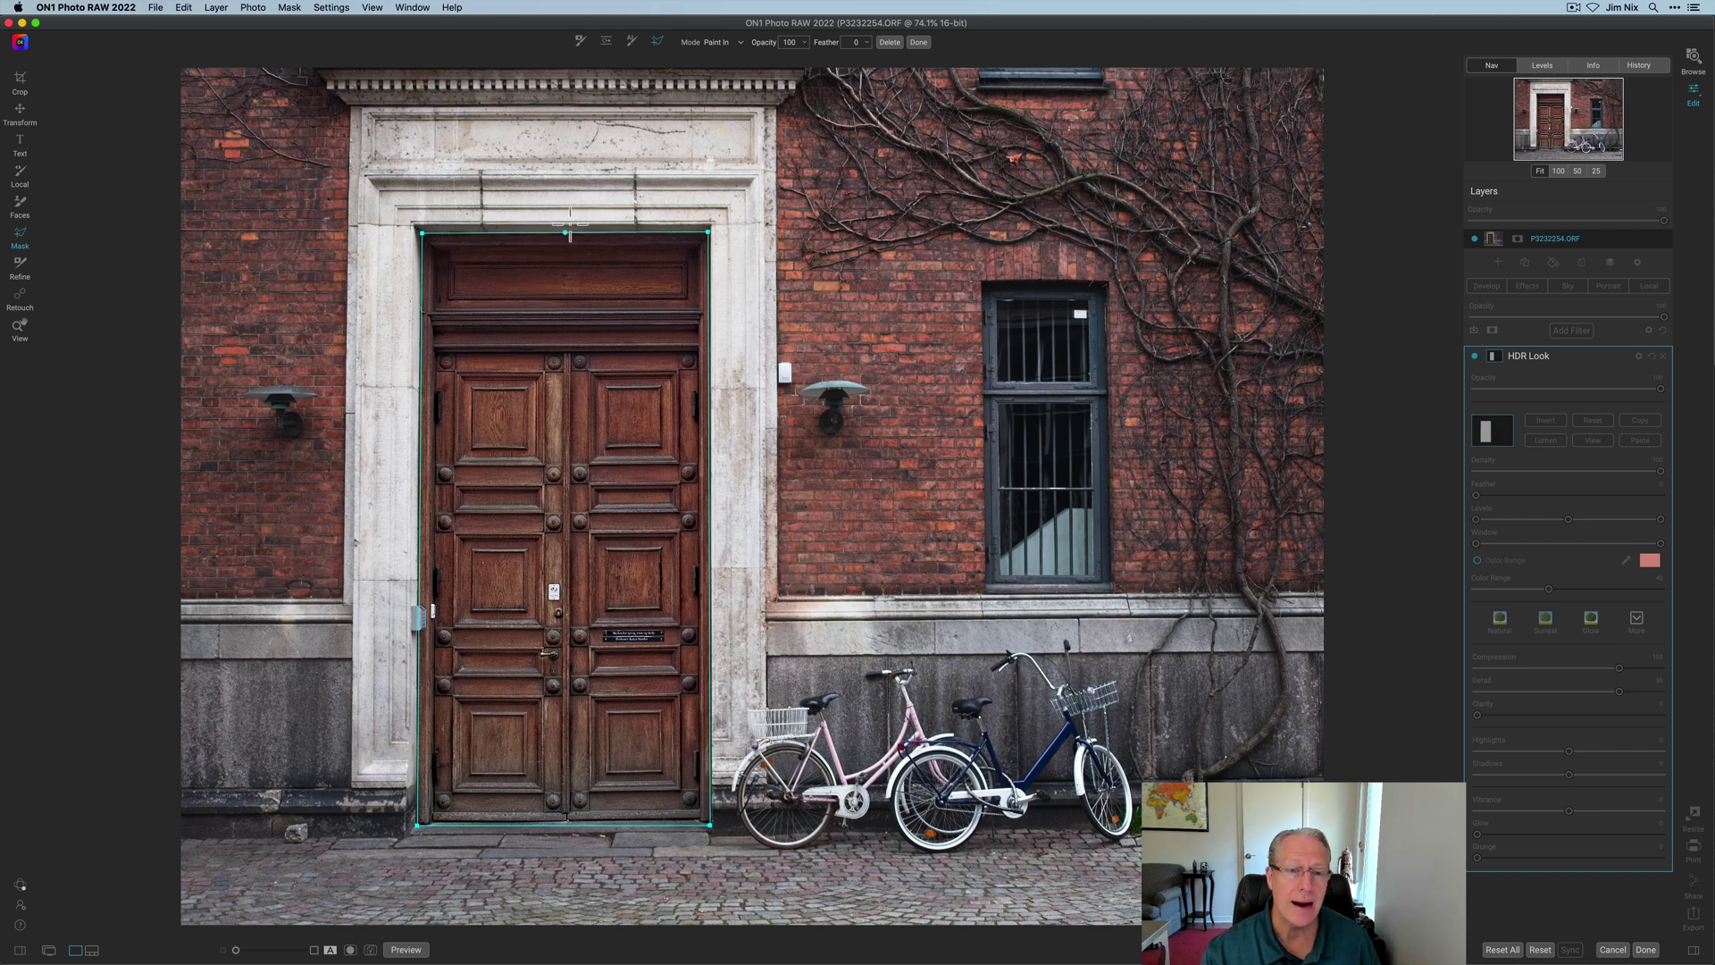
- Add a point midway along the door outline's top edge, apply the line mask and check it in the mask view
{"action": "mouse_move", "coordinate": [567, 234]}
{"action": "left_mouse_down"}
{"action": "mouse_move", "coordinate": [566, 145]}
{"action": "mouse_move", "coordinate": [529, 170]}
{"action": "mouse_move", "coordinate": [539, 255]}
{"action": "mouse_move", "coordinate": [552, 281]}
{"action": "mouse_move", "coordinate": [648, 308]}
{"action": "mouse_move", "coordinate": [522, 304]}
{"action": "mouse_move", "coordinate": [583, 275]}
{"action": "mouse_move", "coordinate": [576, 263]}
{"action": "mouse_move", "coordinate": [560, 290]}
{"action": "mouse_move", "coordinate": [568, 233]}
{"action": "left_mouse_up"}
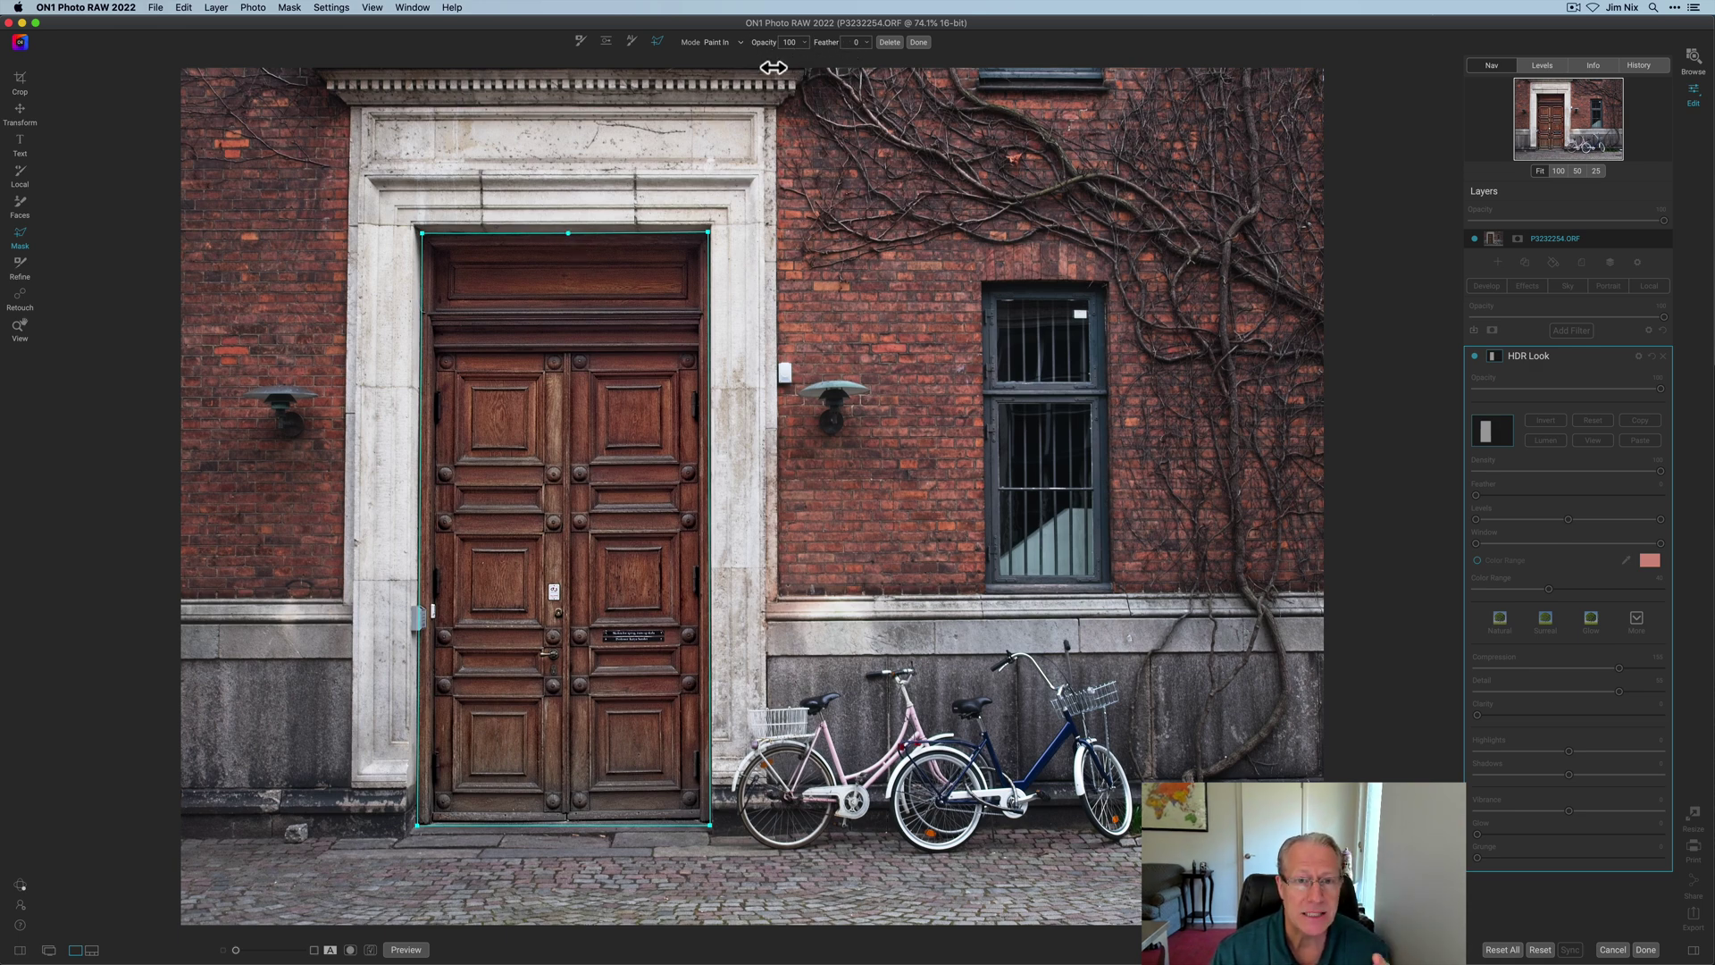
{"action": "left_click_drag", "start_coordinate": [774, 45], "coordinate": [858, 56]}
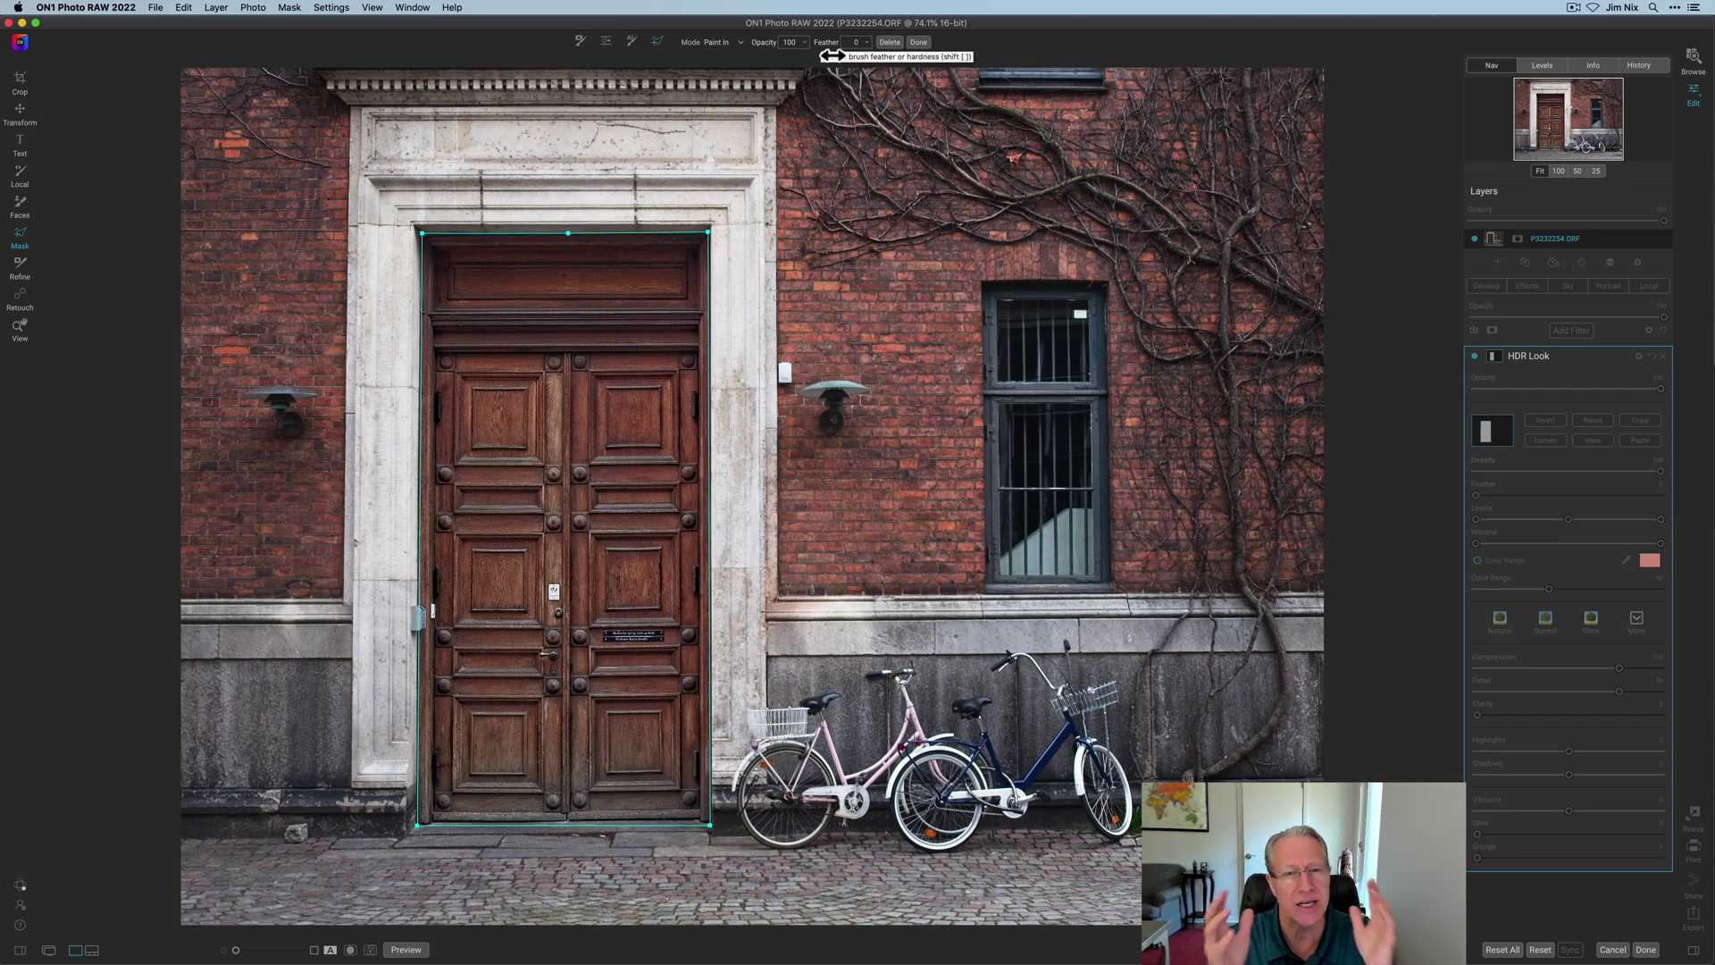
{"action": "left_click", "coordinate": [919, 41]}
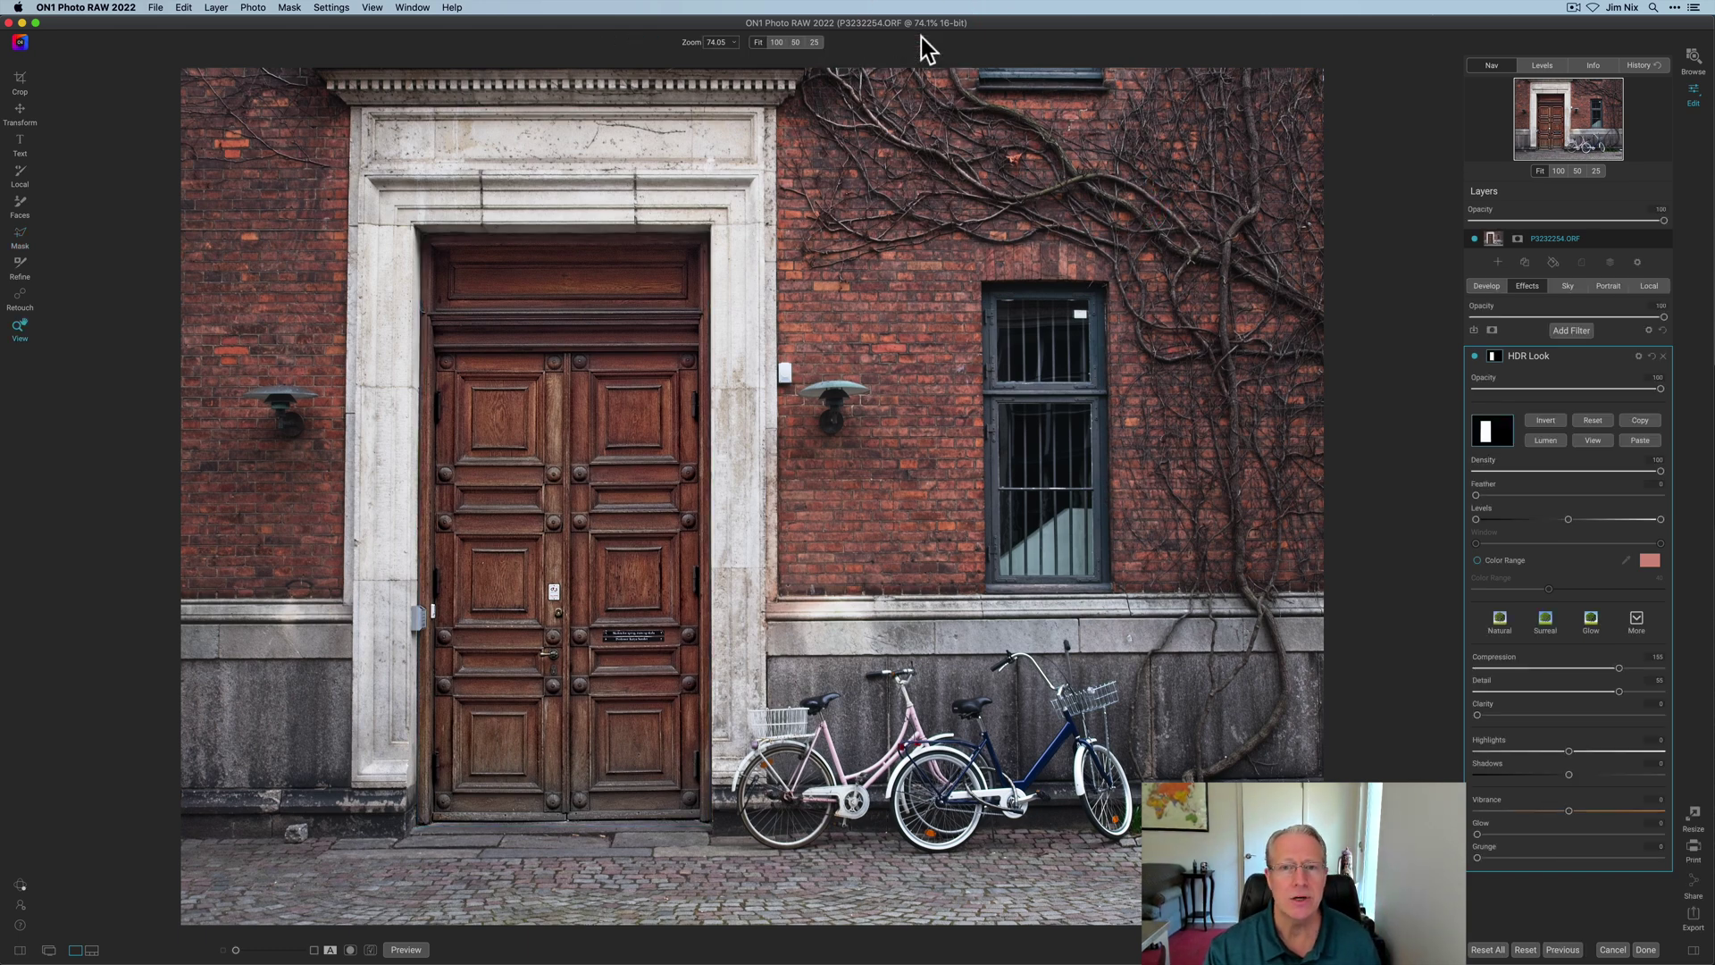
{"action": "left_click", "coordinate": [1589, 438]}
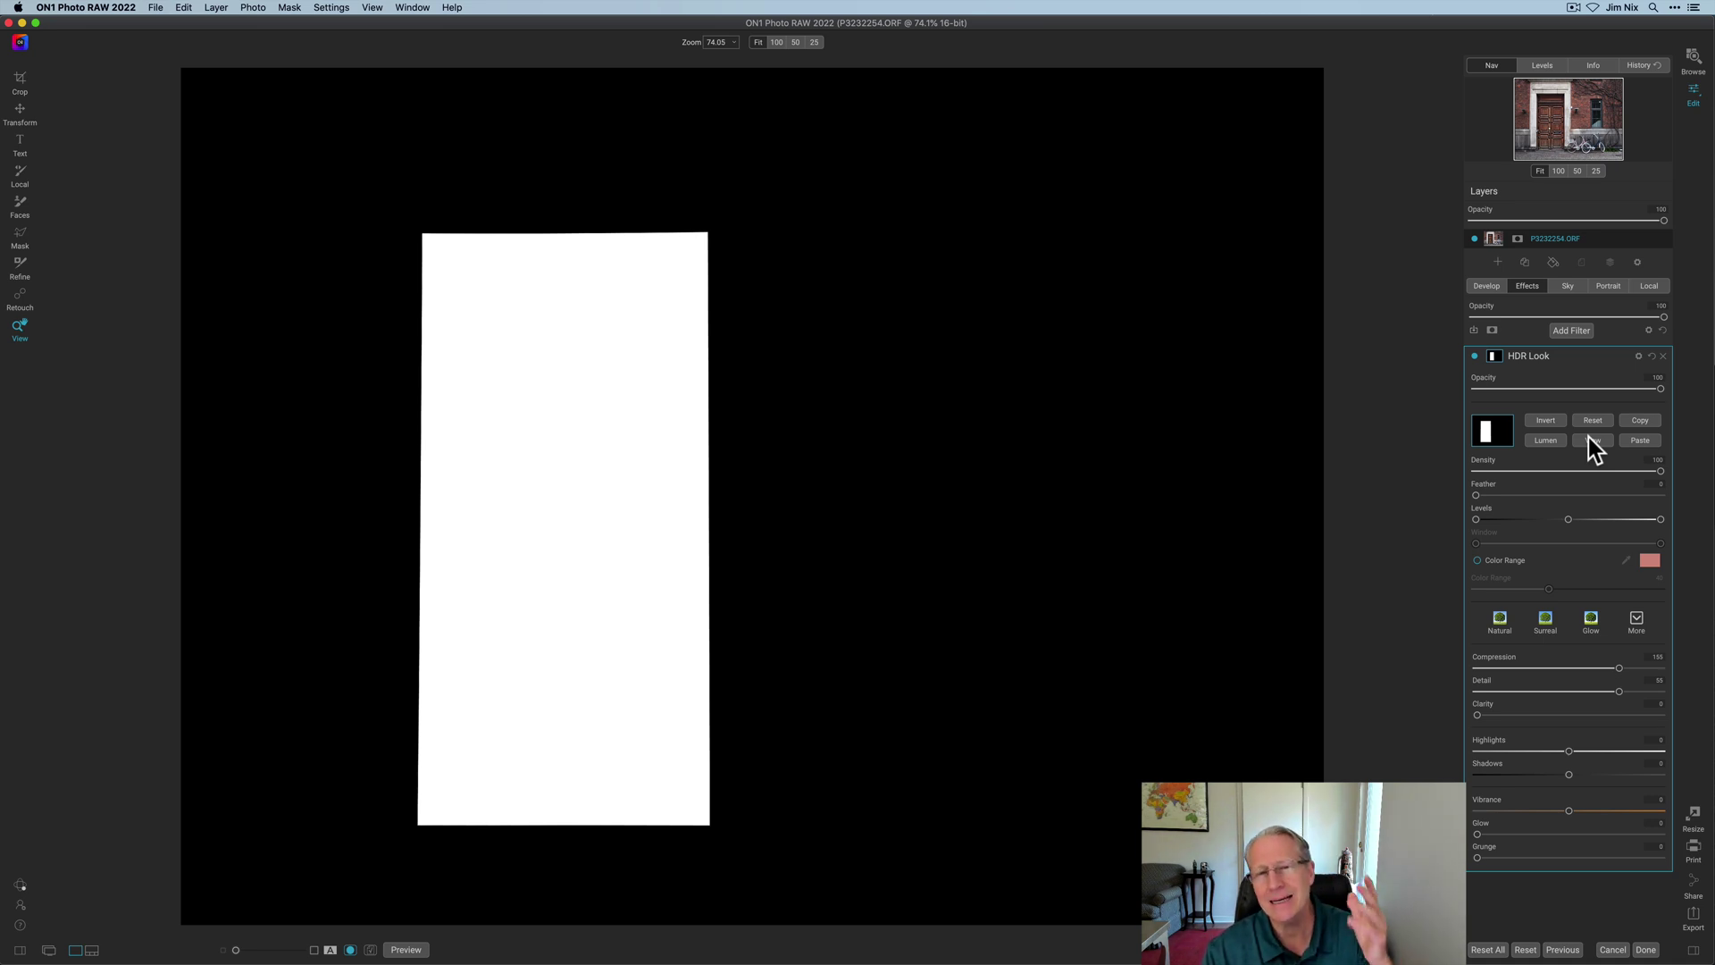
{"action": "left_click", "coordinate": [1589, 437]}
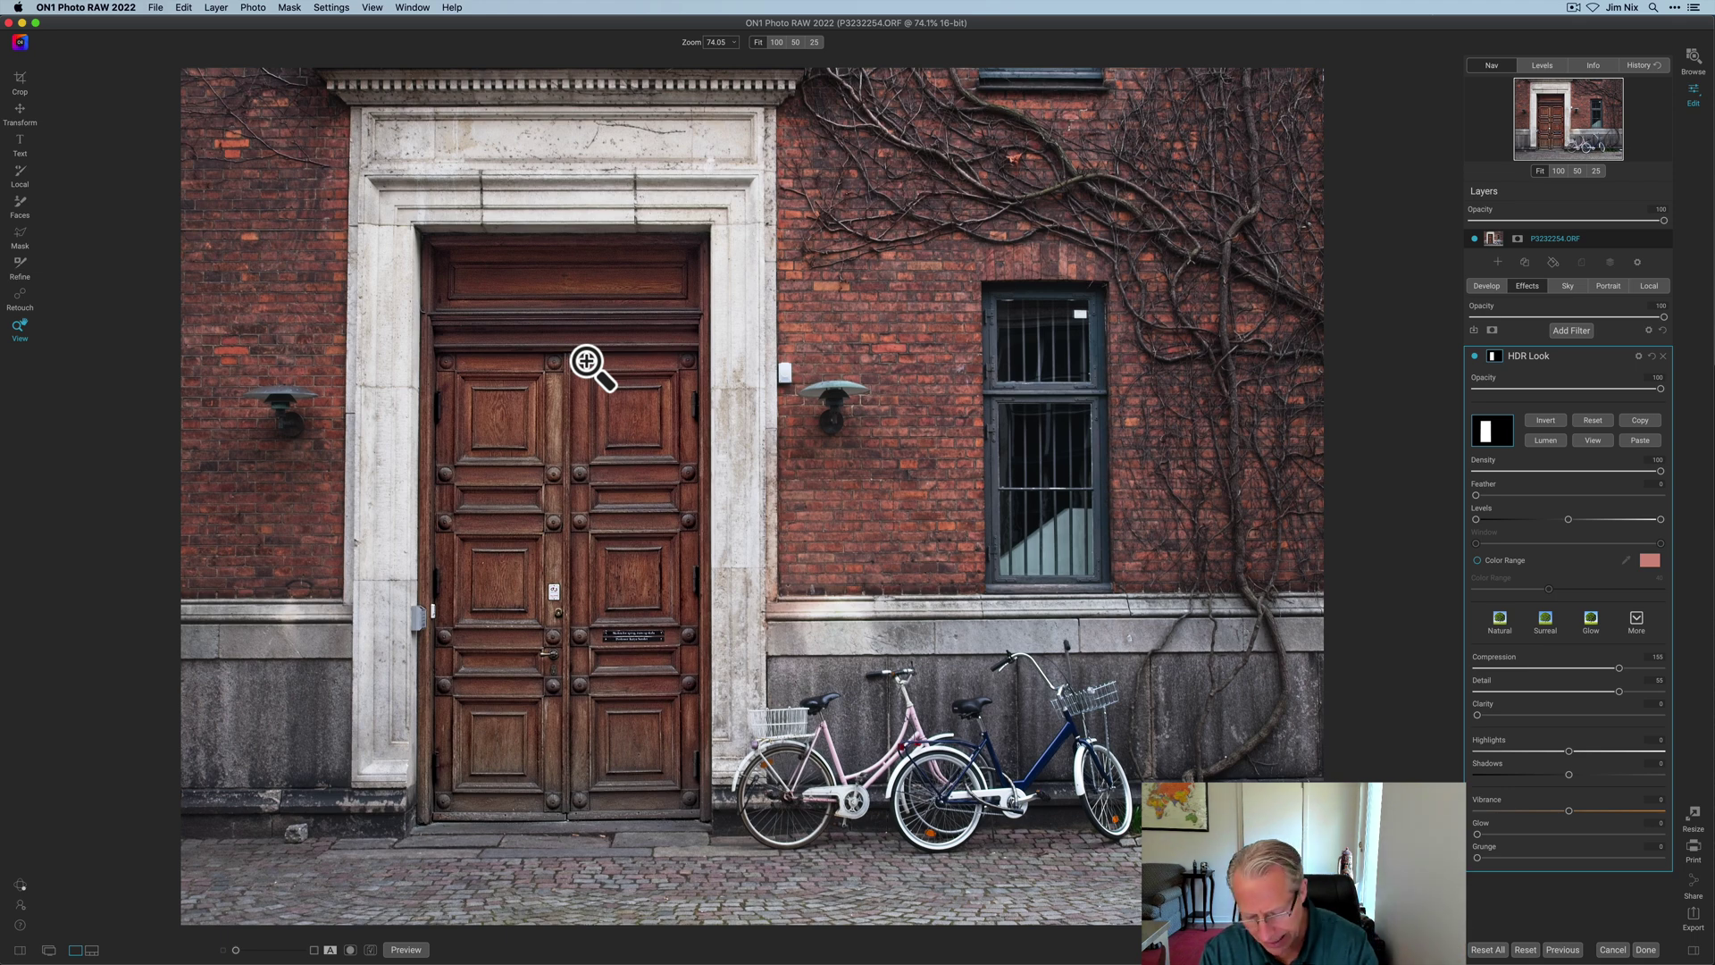
- Reopen the door's line mask and move its top corners and top midpoint outward, adding a point just below the upper left corner
{"action": "key", "text": "m"}
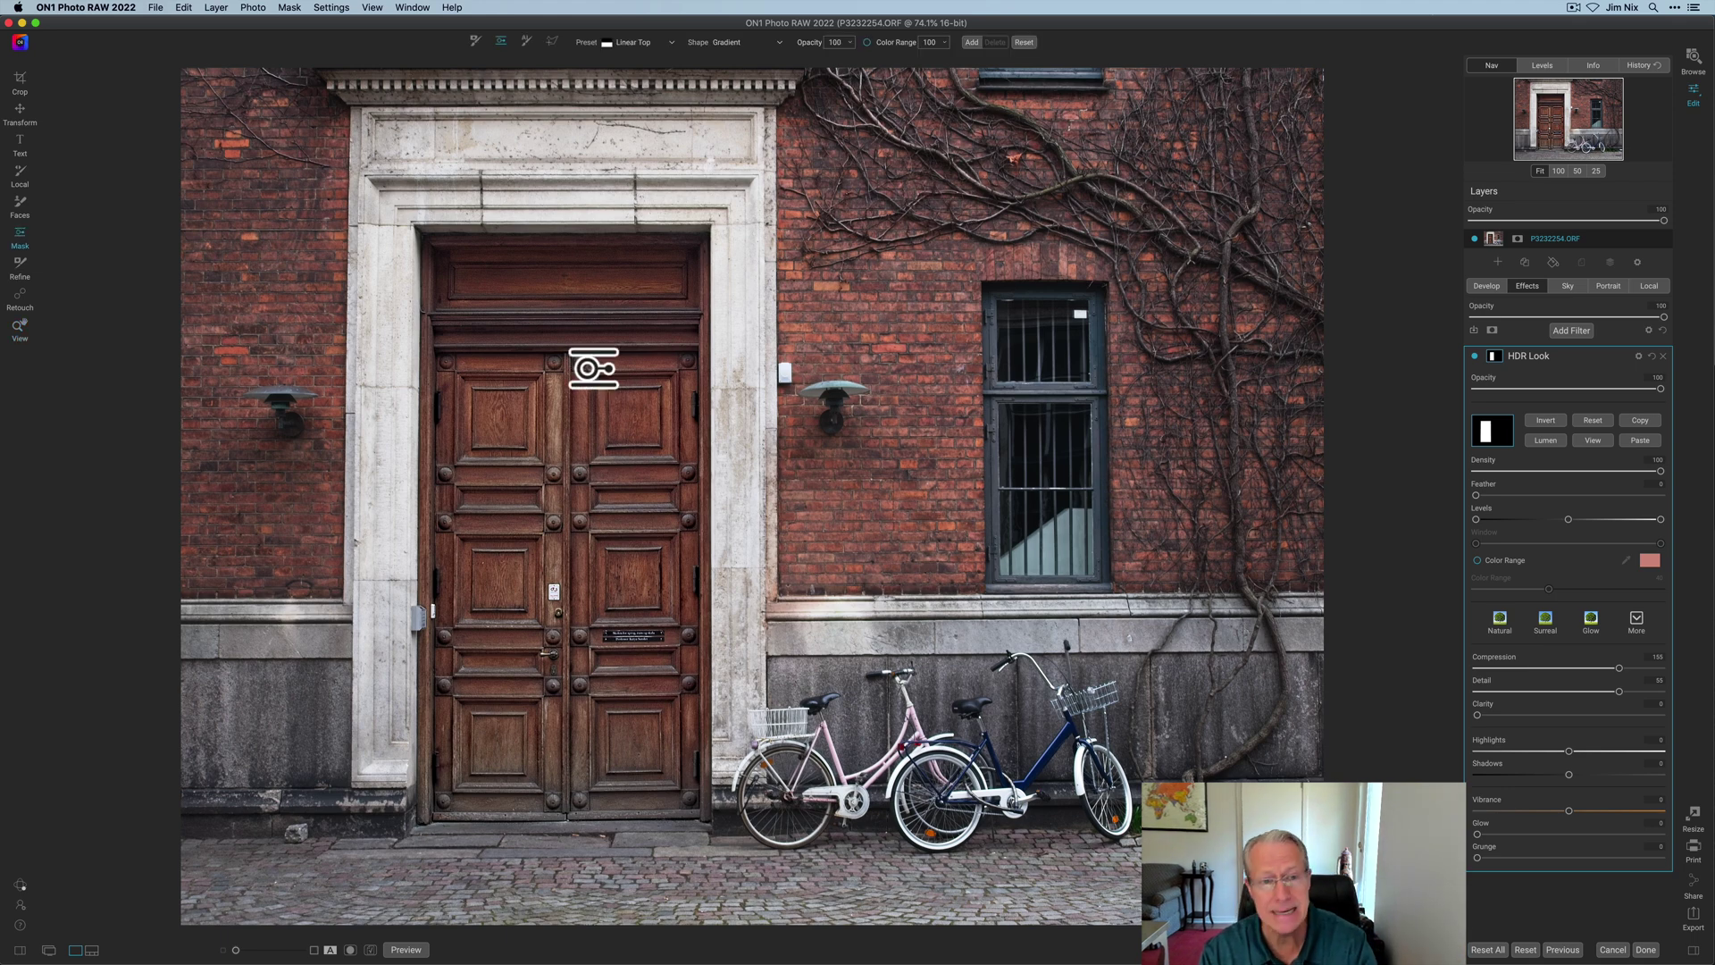
{"action": "left_click", "coordinate": [552, 42]}
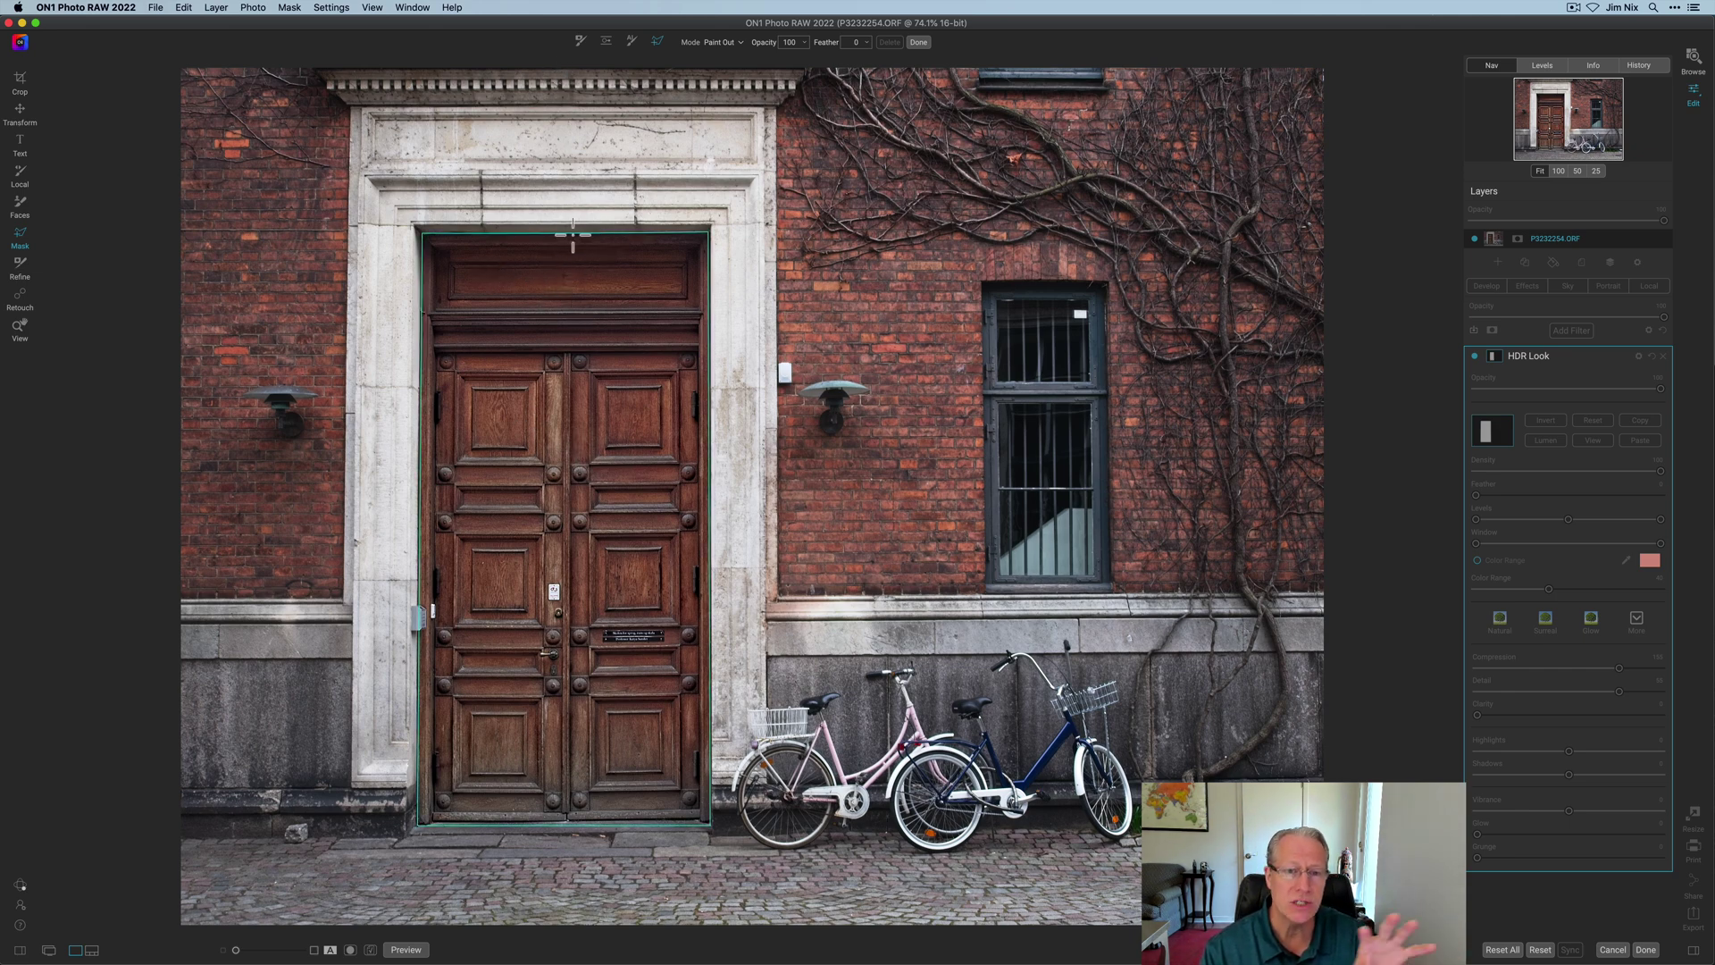
{"action": "left_click", "coordinate": [422, 234]}
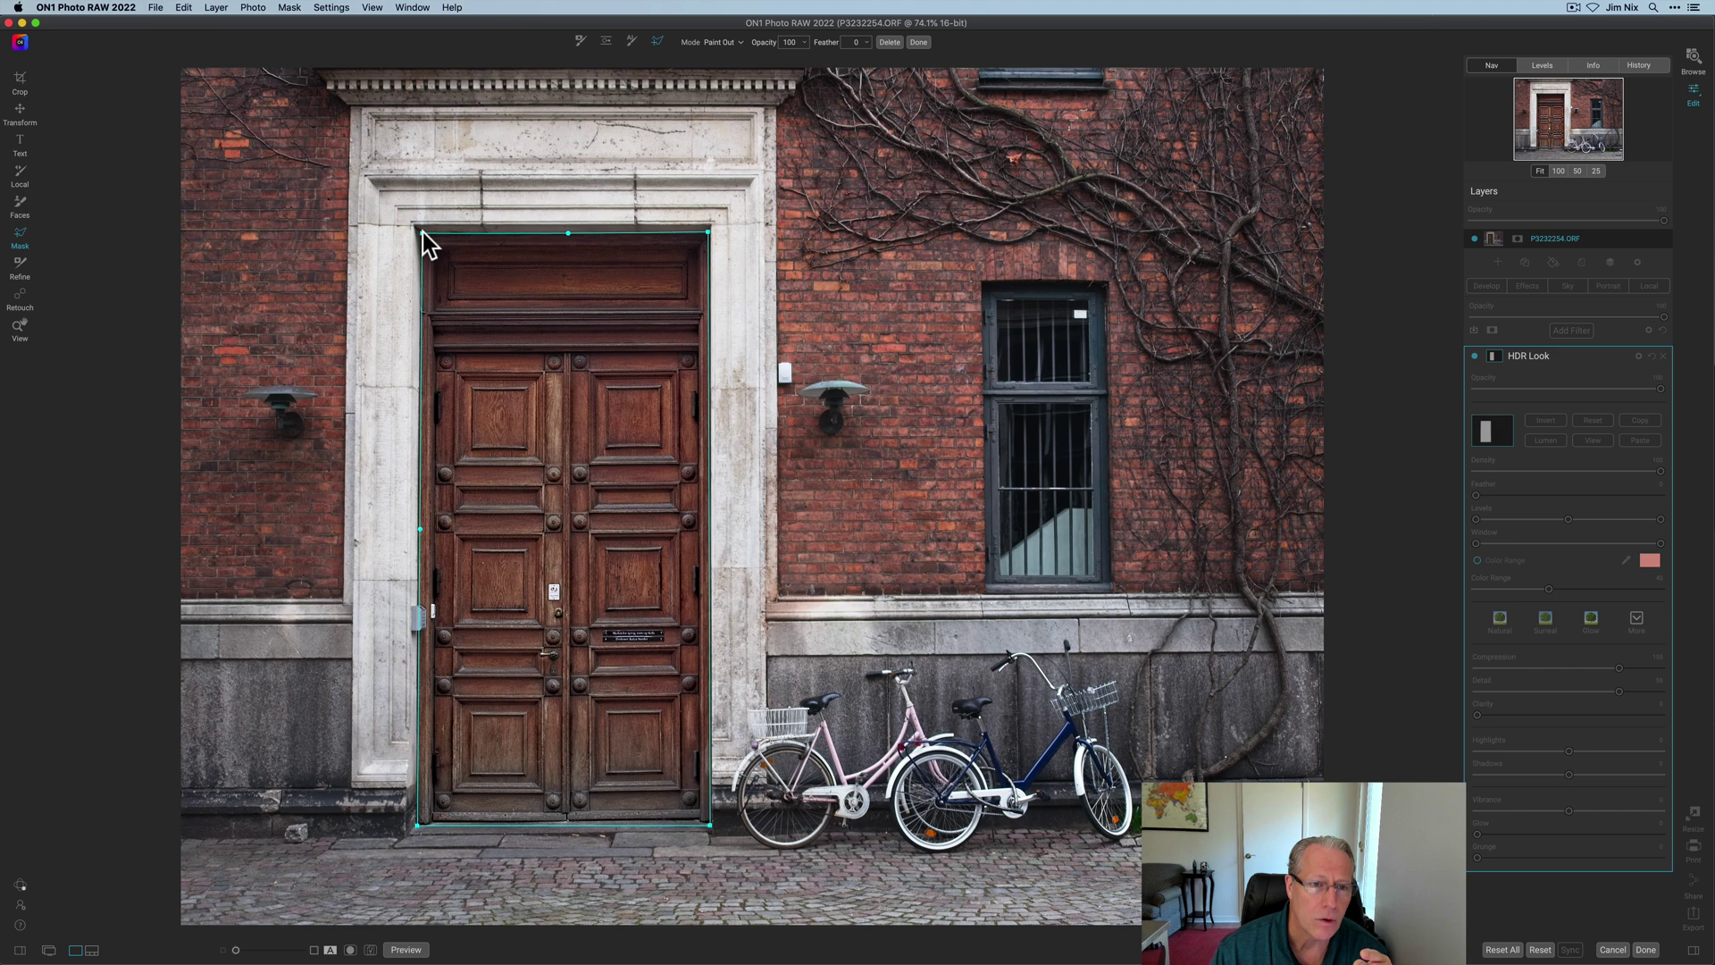
{"action": "left_click_drag", "start_coordinate": [420, 231], "coordinate": [418, 228]}
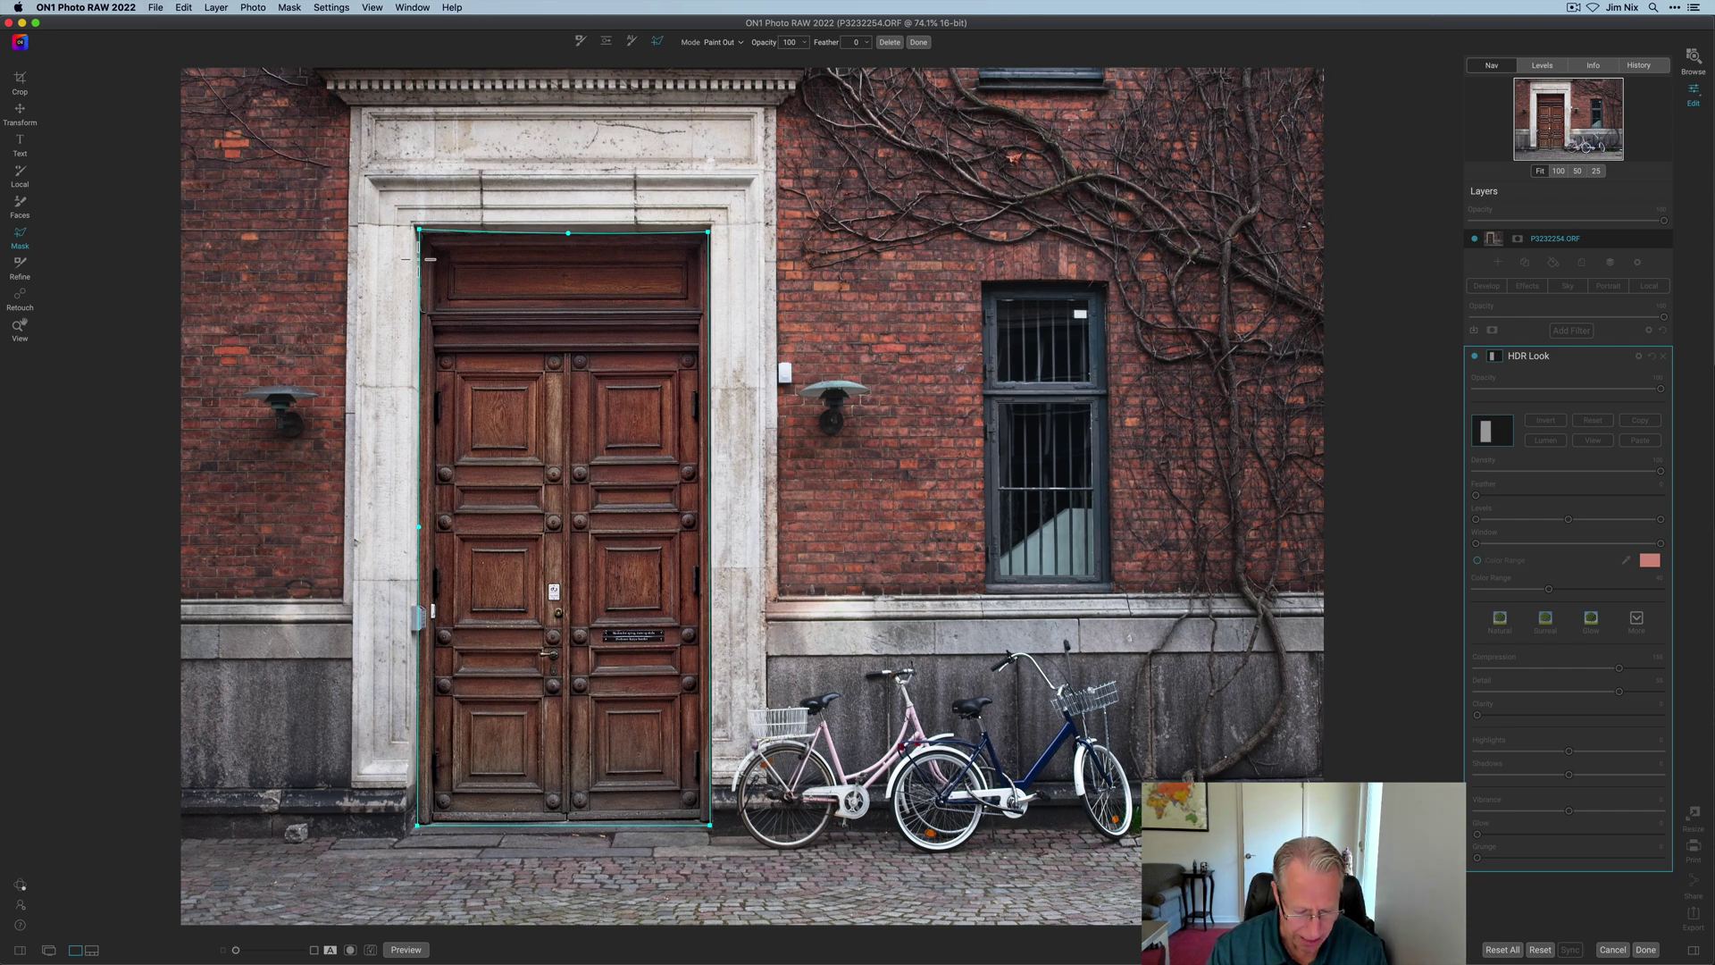
{"action": "left_click", "coordinate": [420, 260]}
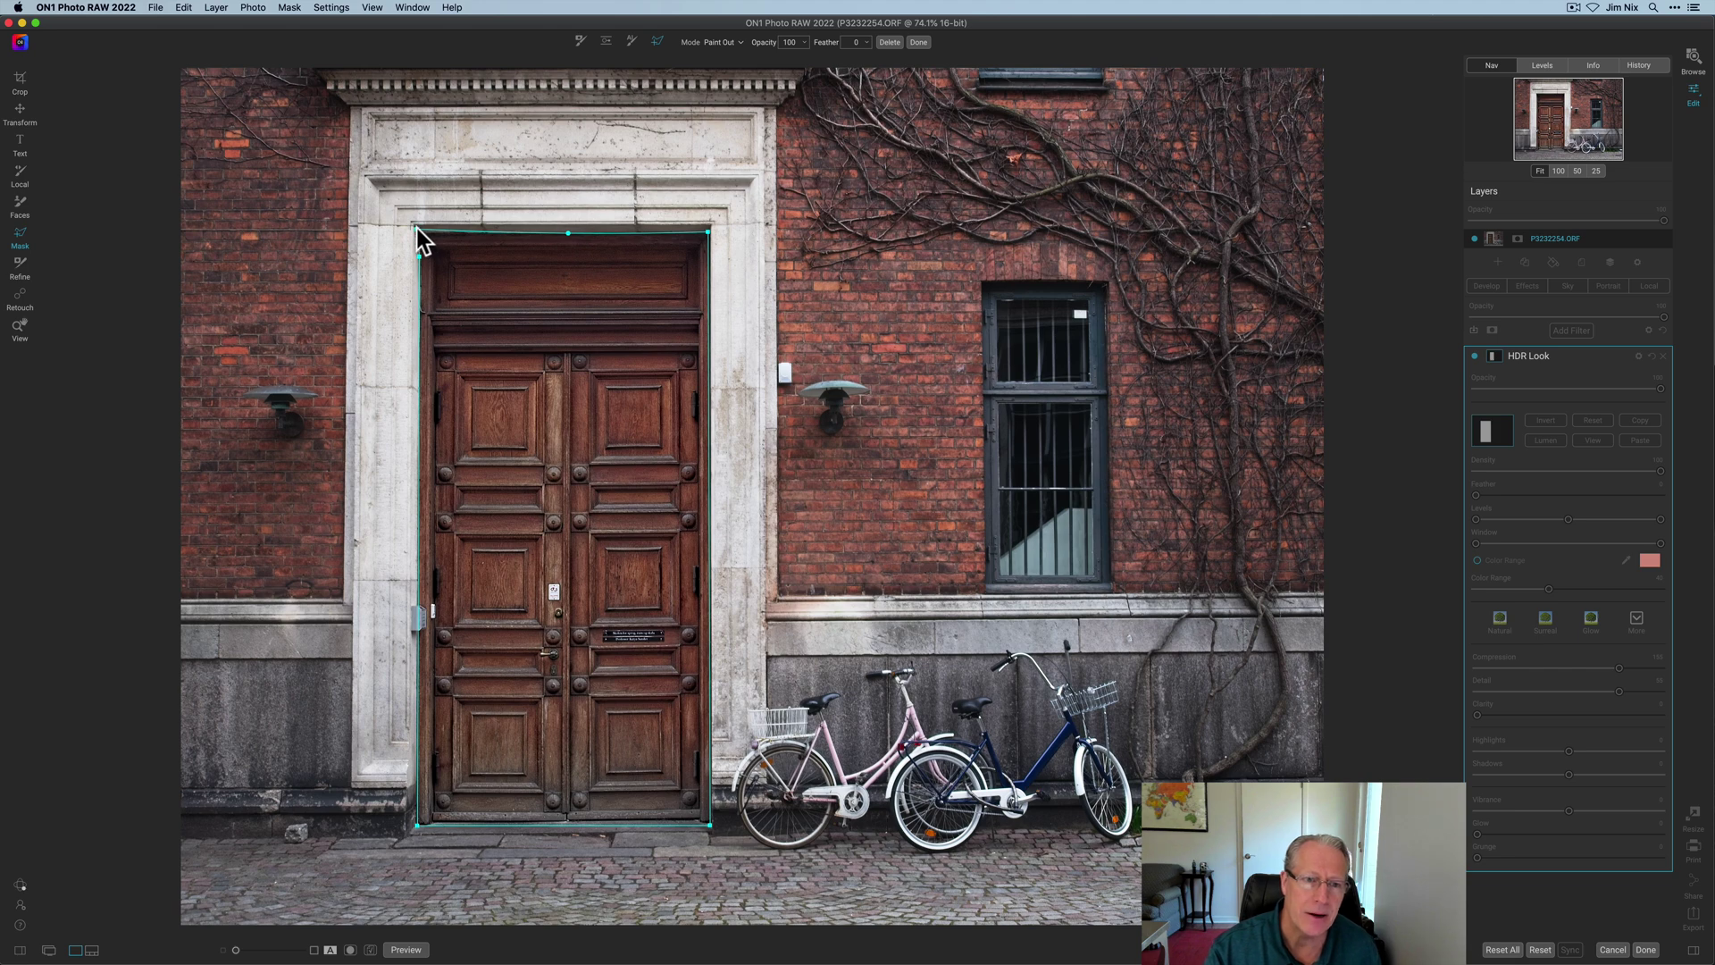
{"action": "left_click", "coordinate": [417, 225]}
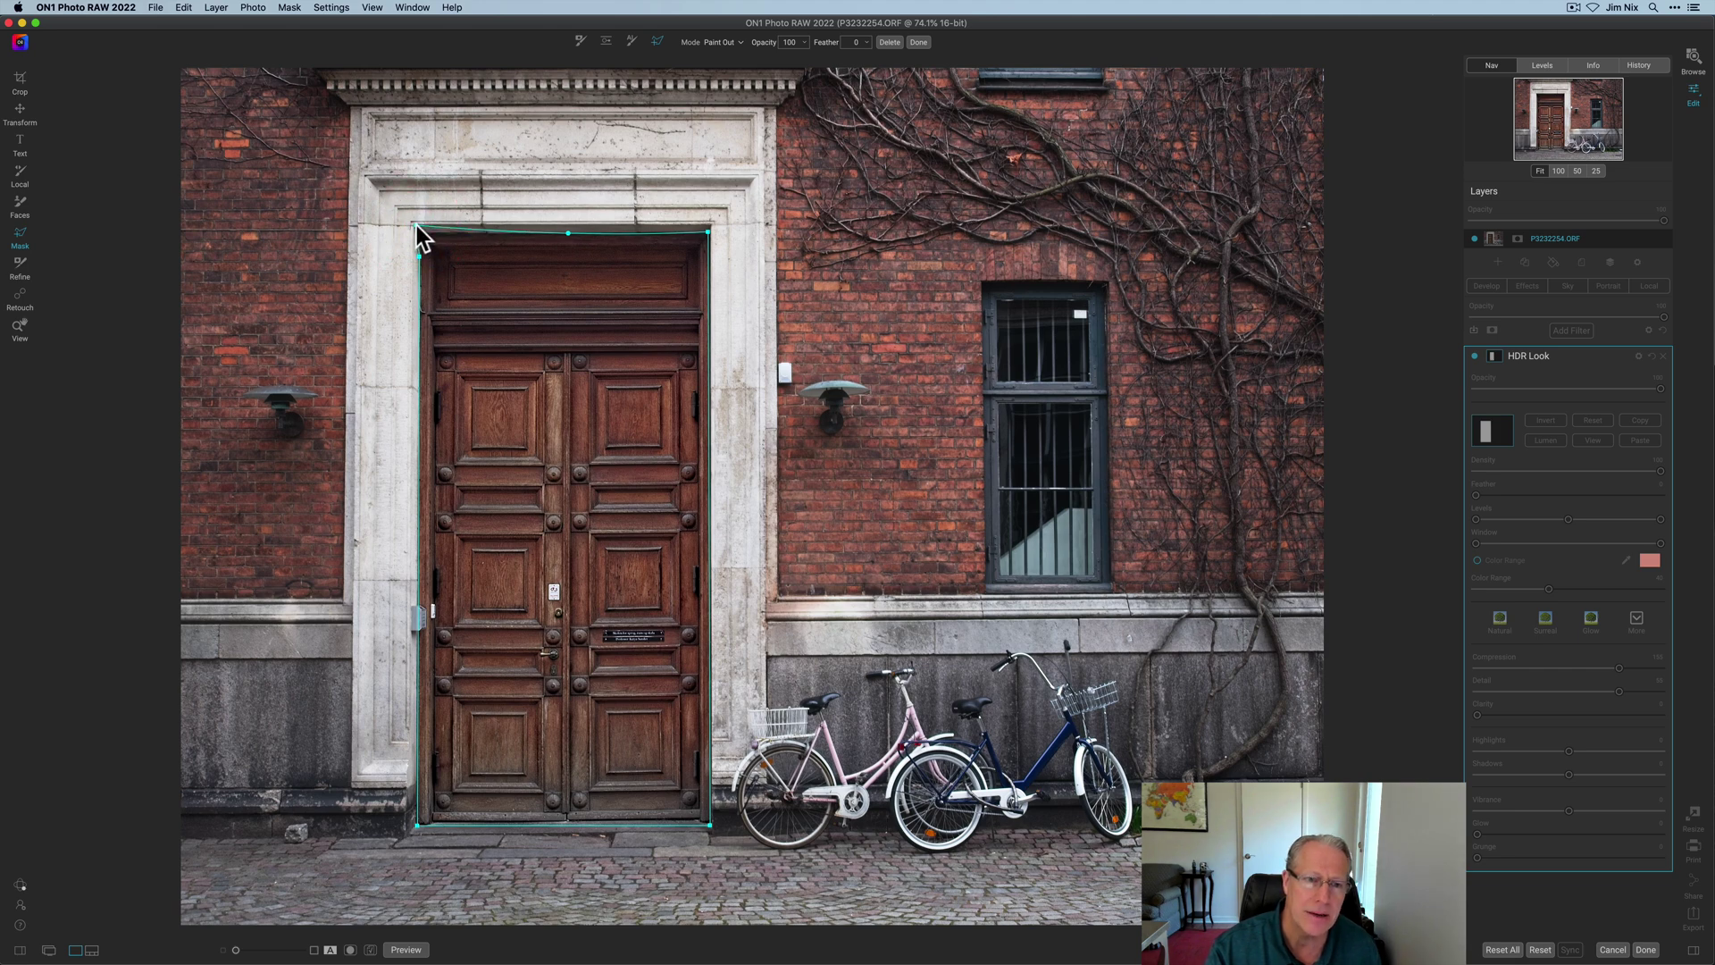
{"action": "left_click", "coordinate": [638, 233]}
{"action": "left_click", "coordinate": [707, 227]}
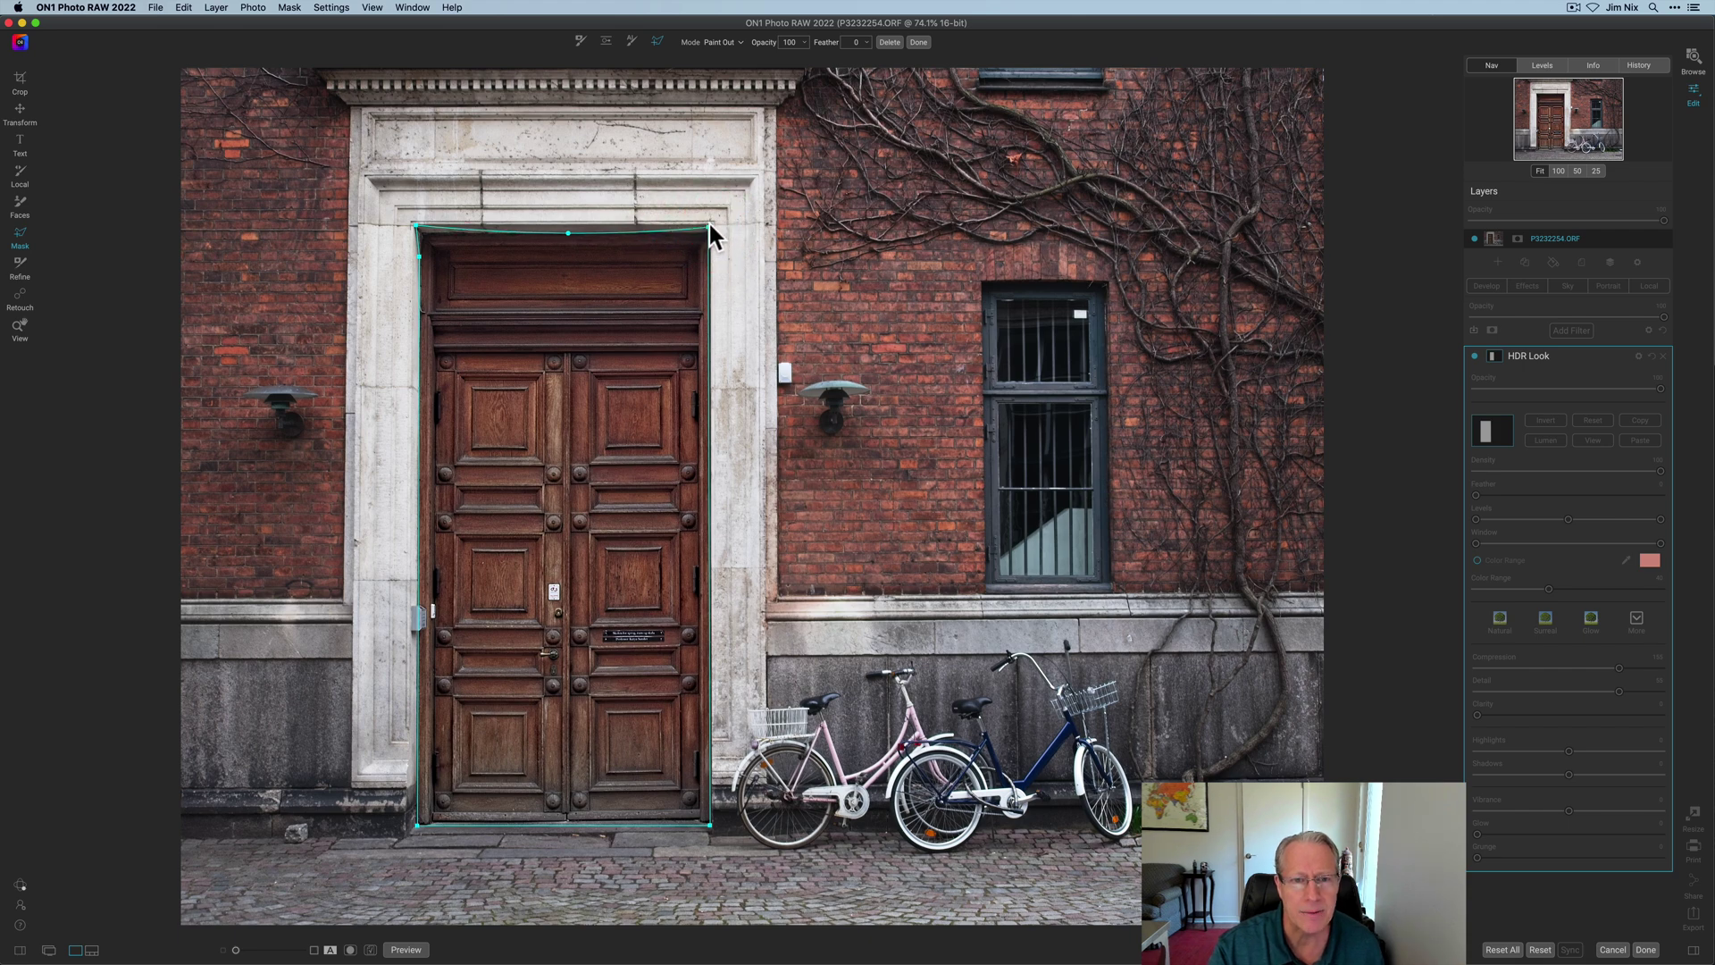
{"action": "left_click", "coordinate": [569, 225]}
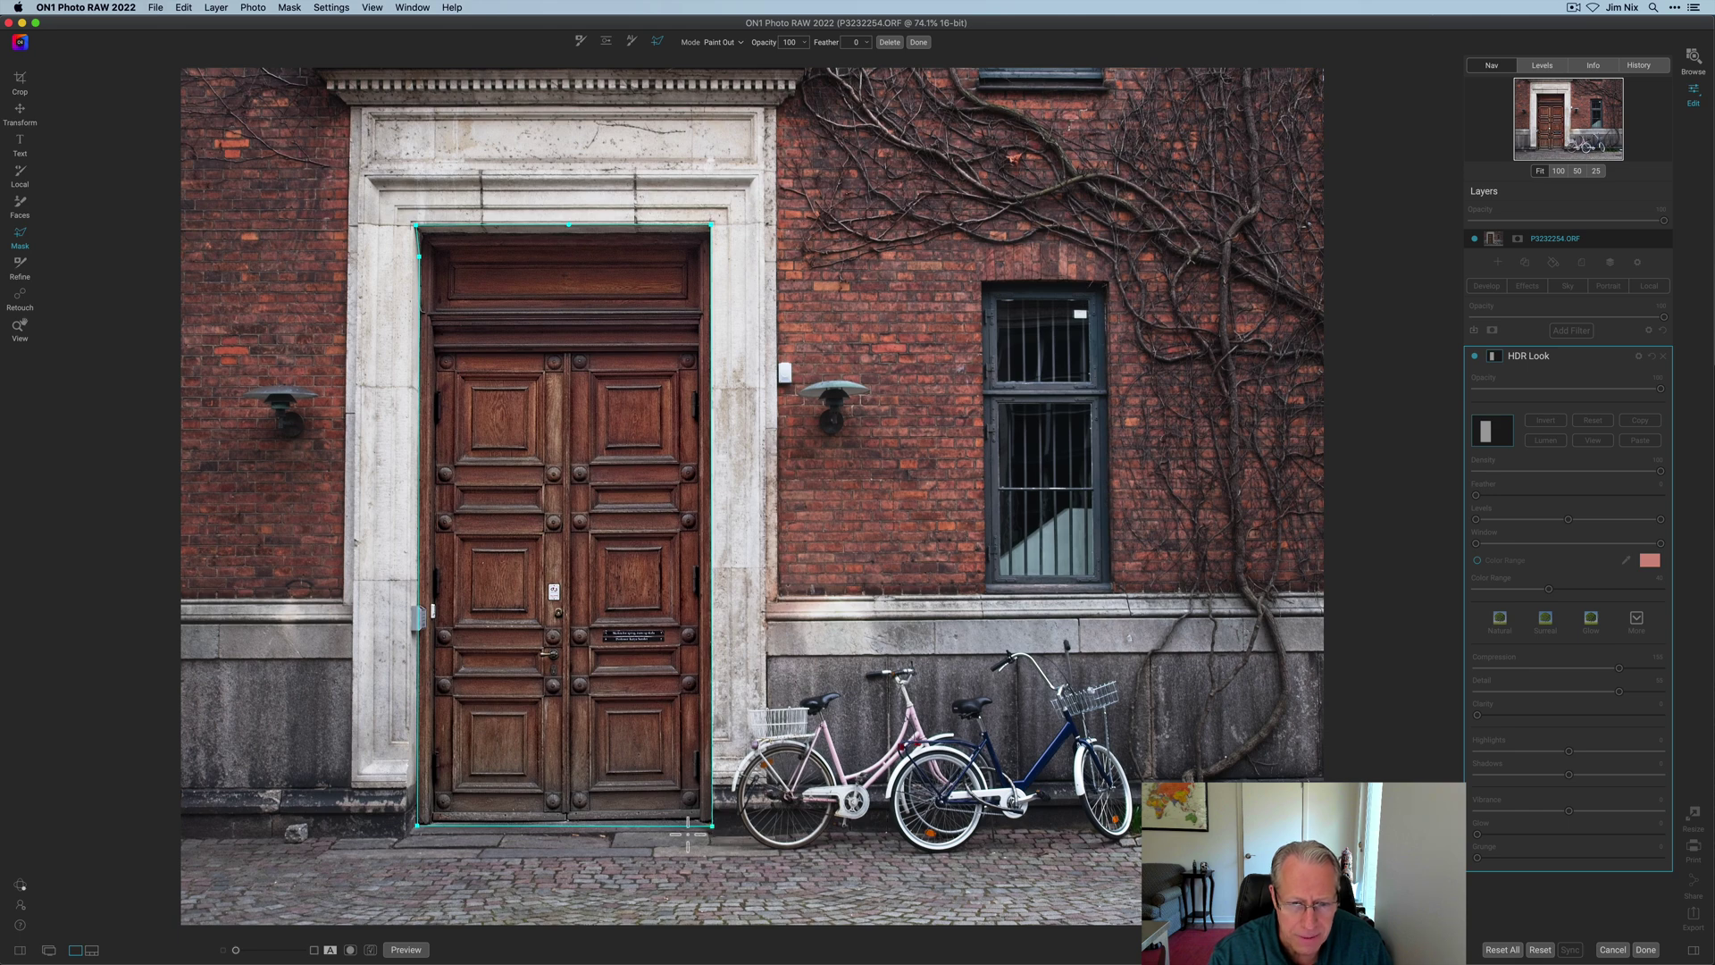
- Extend the outline's two bottom corners downward, add a point just above the lower left one, and apply and check the mask
{"action": "left_click_drag", "start_coordinate": [715, 827], "coordinate": [713, 833]}
{"action": "left_click_drag", "start_coordinate": [416, 825], "coordinate": [416, 834]}
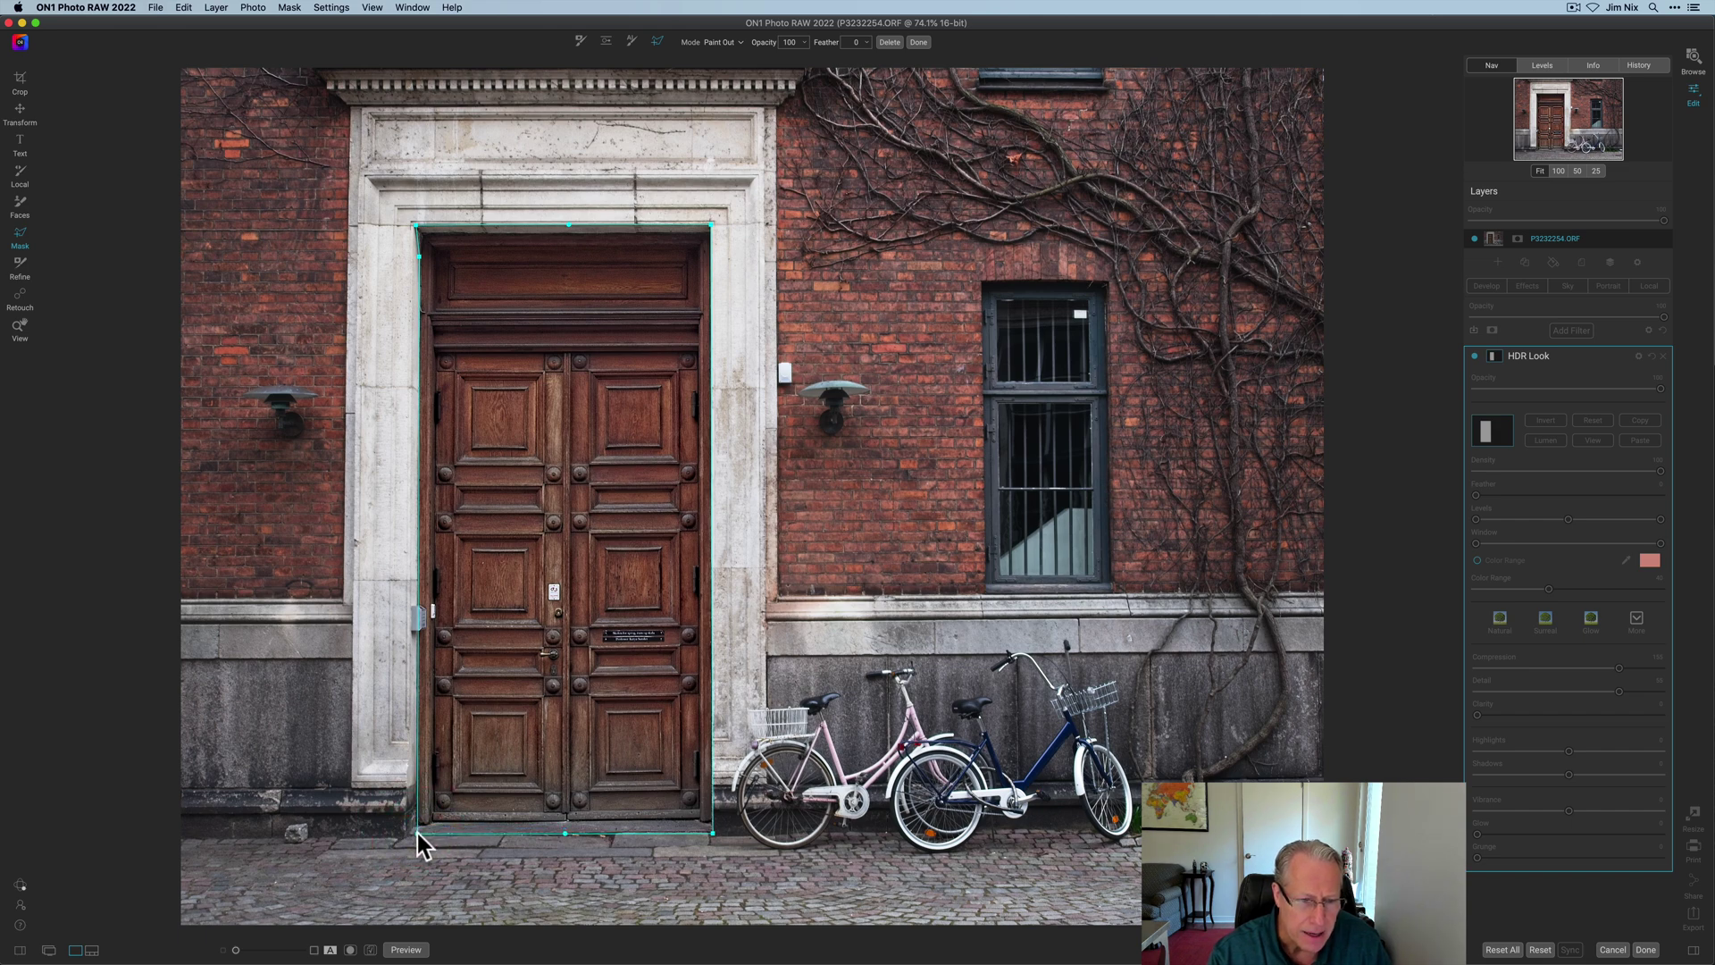
{"action": "left_click", "coordinate": [420, 816]}
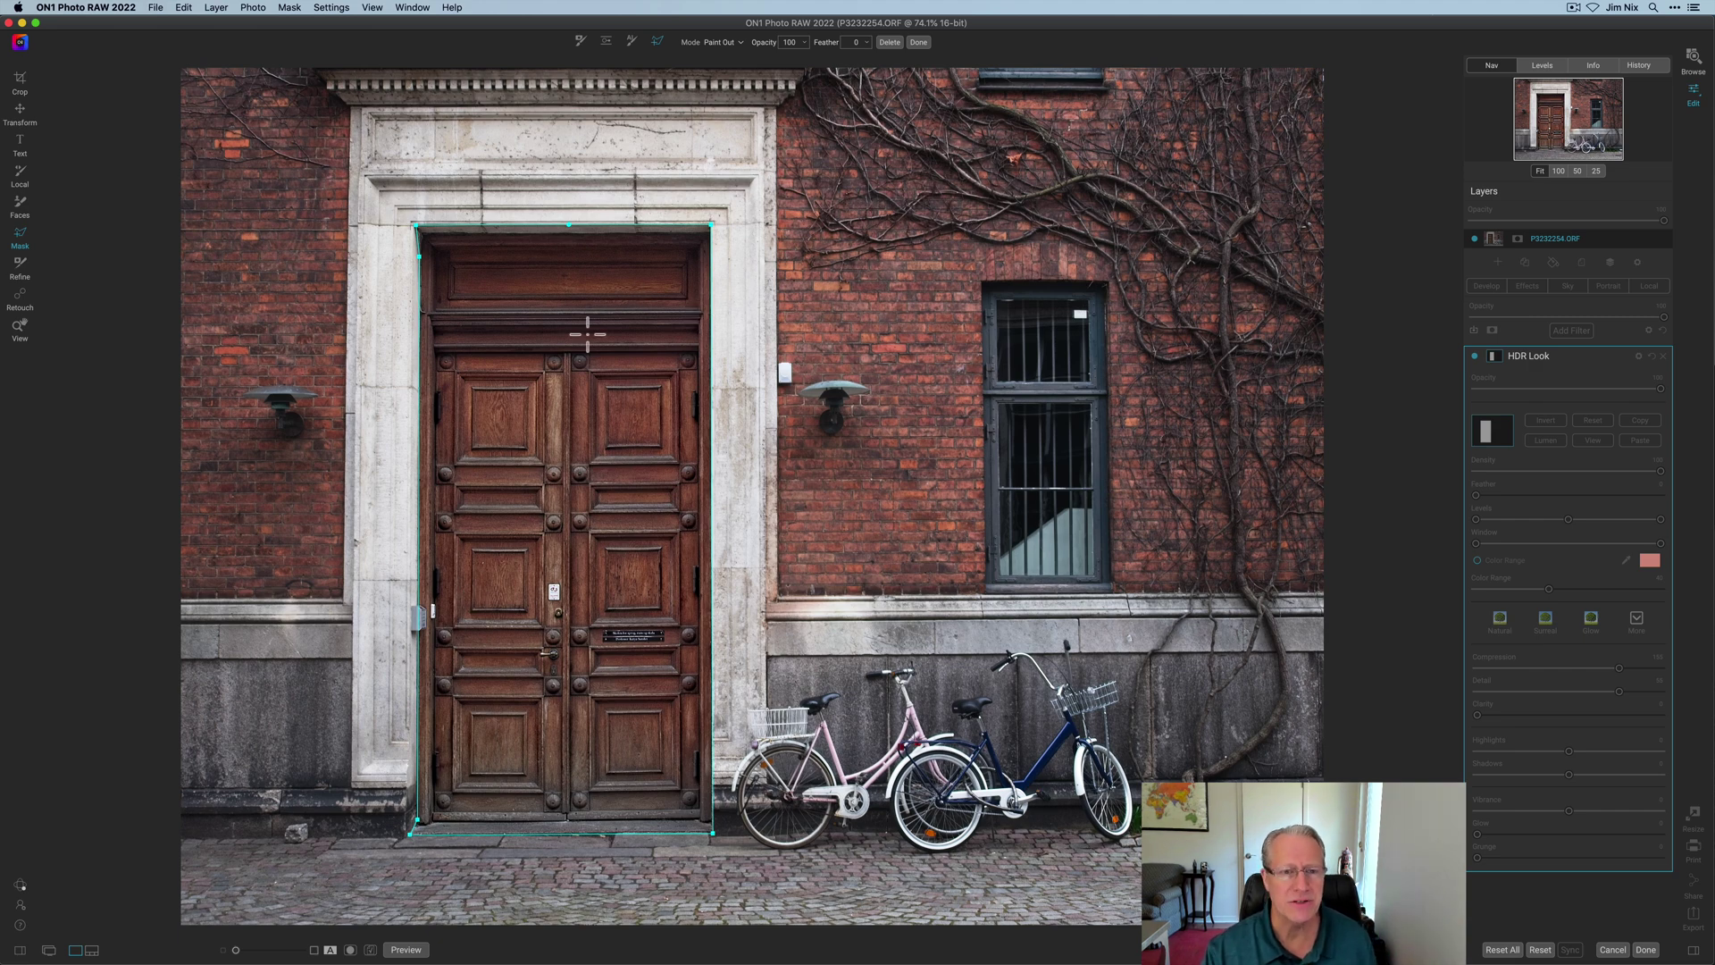
{"action": "left_click", "coordinate": [920, 43]}
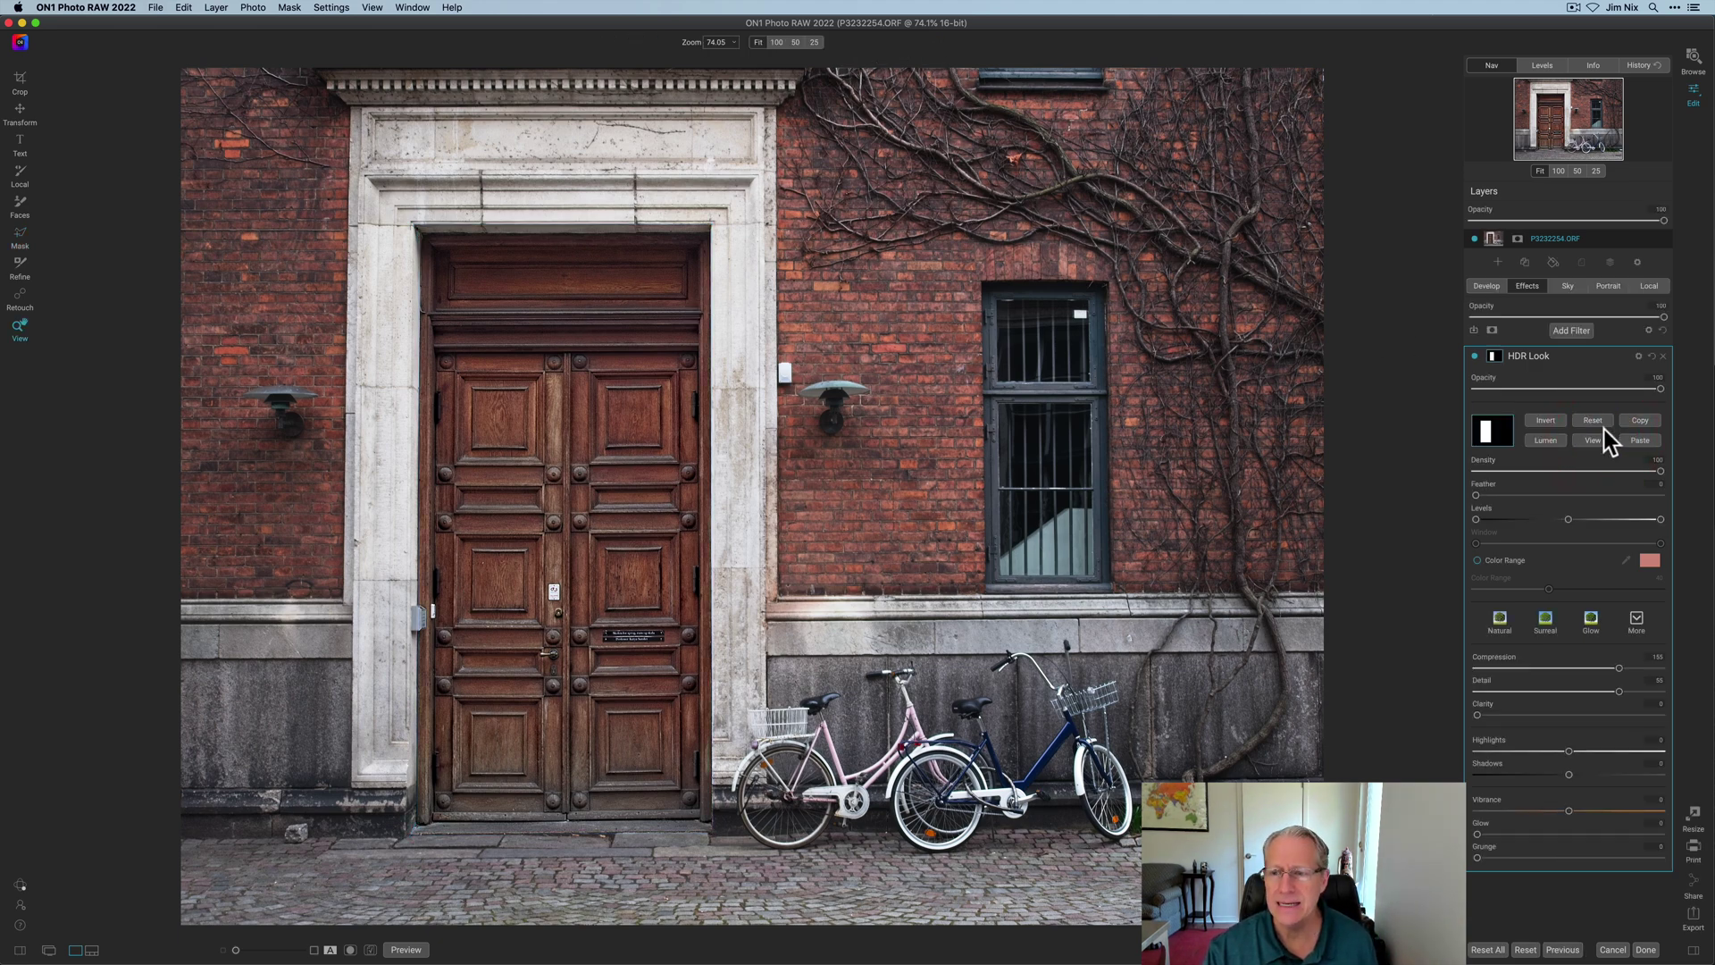
{"action": "left_click", "coordinate": [1593, 440]}
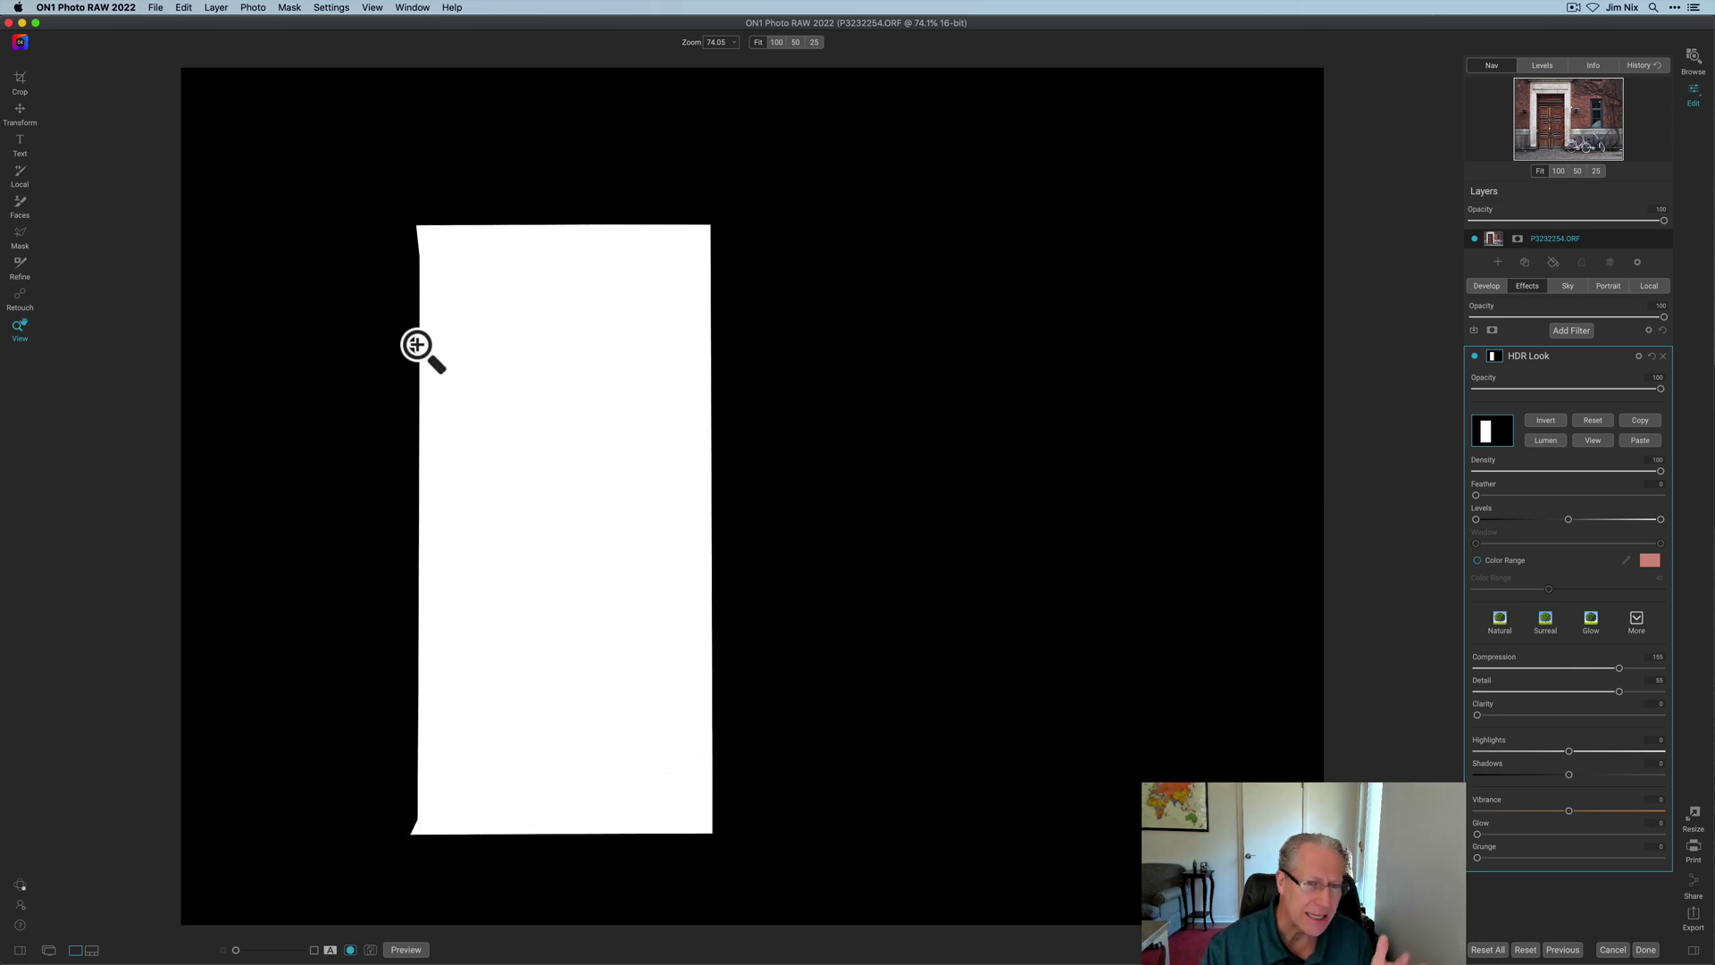
{"action": "left_click", "coordinate": [1595, 441]}
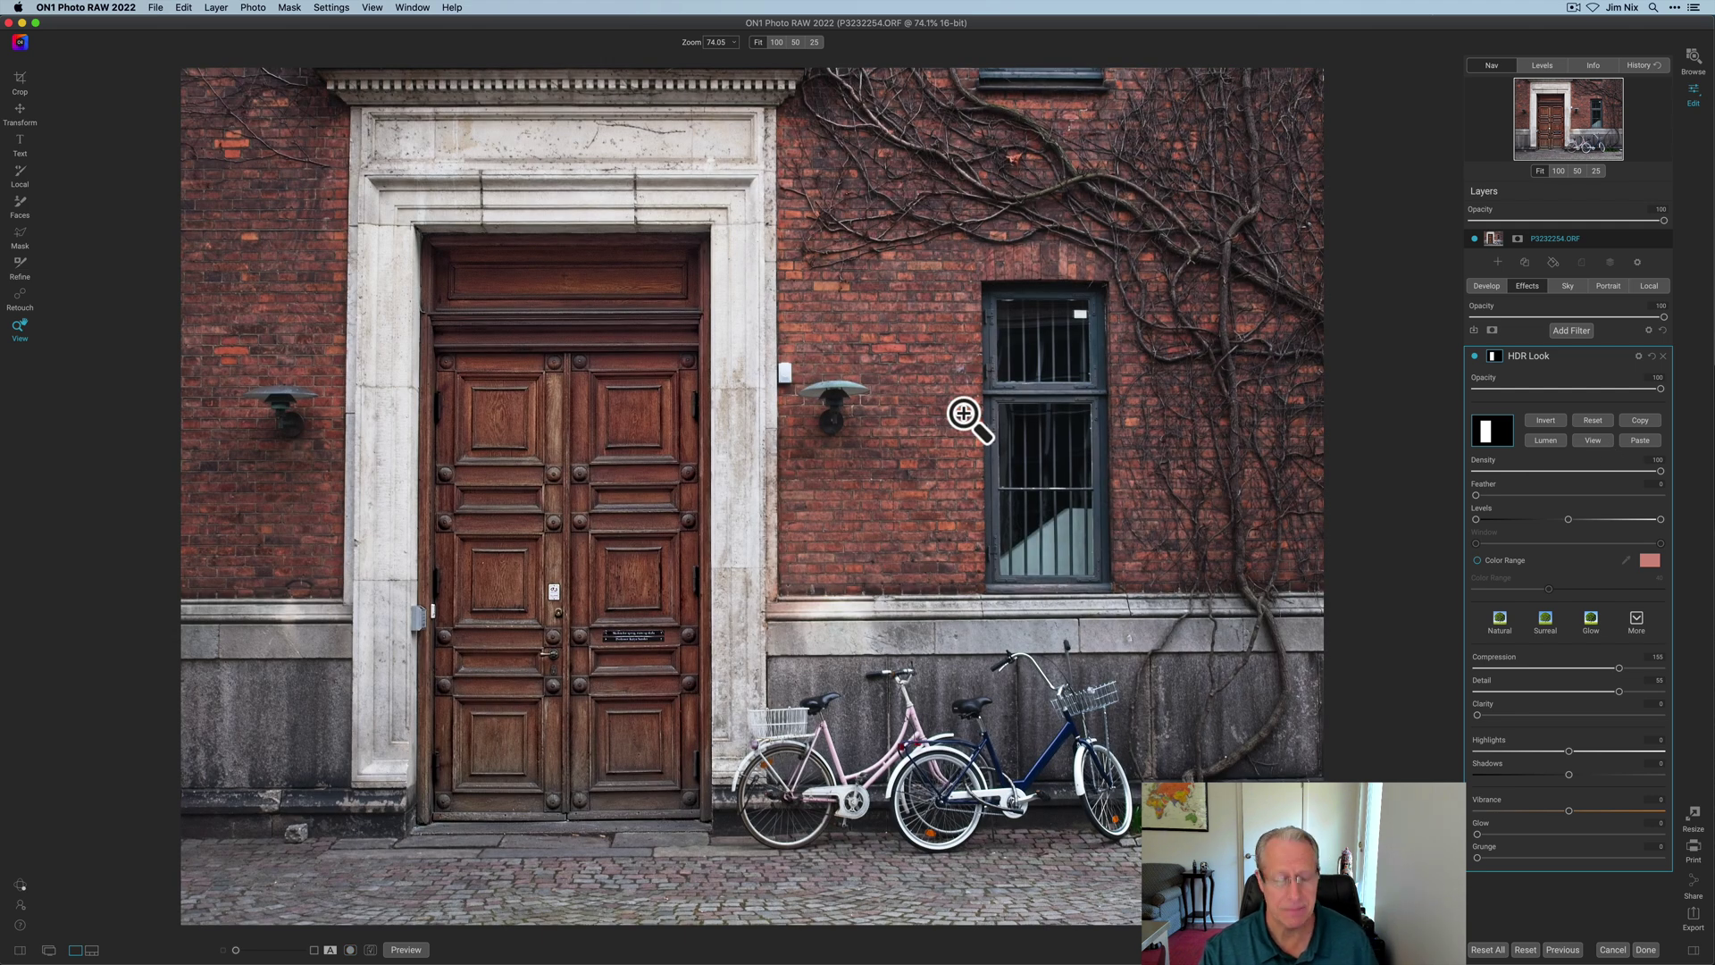
- Outline the barred window with a closed straight-edged line mask on the HDR Look filter and fill it in Paint In mode
{"action": "key", "text": "shift+b"}
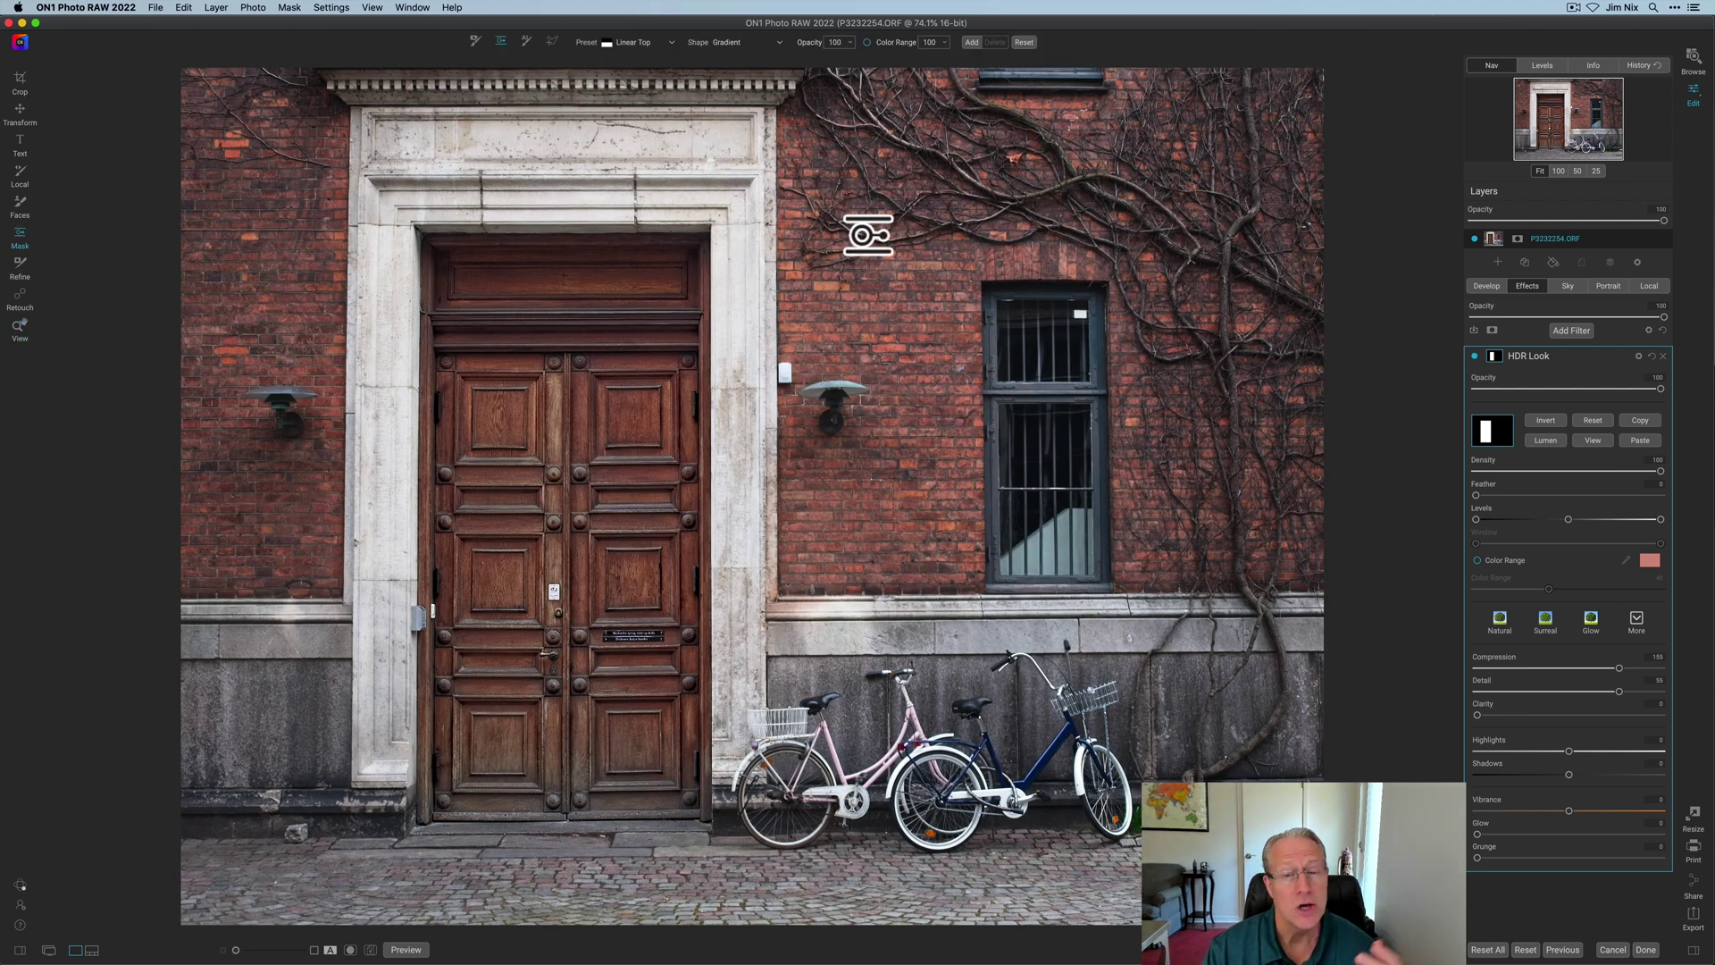
{"action": "left_click", "coordinate": [553, 45]}
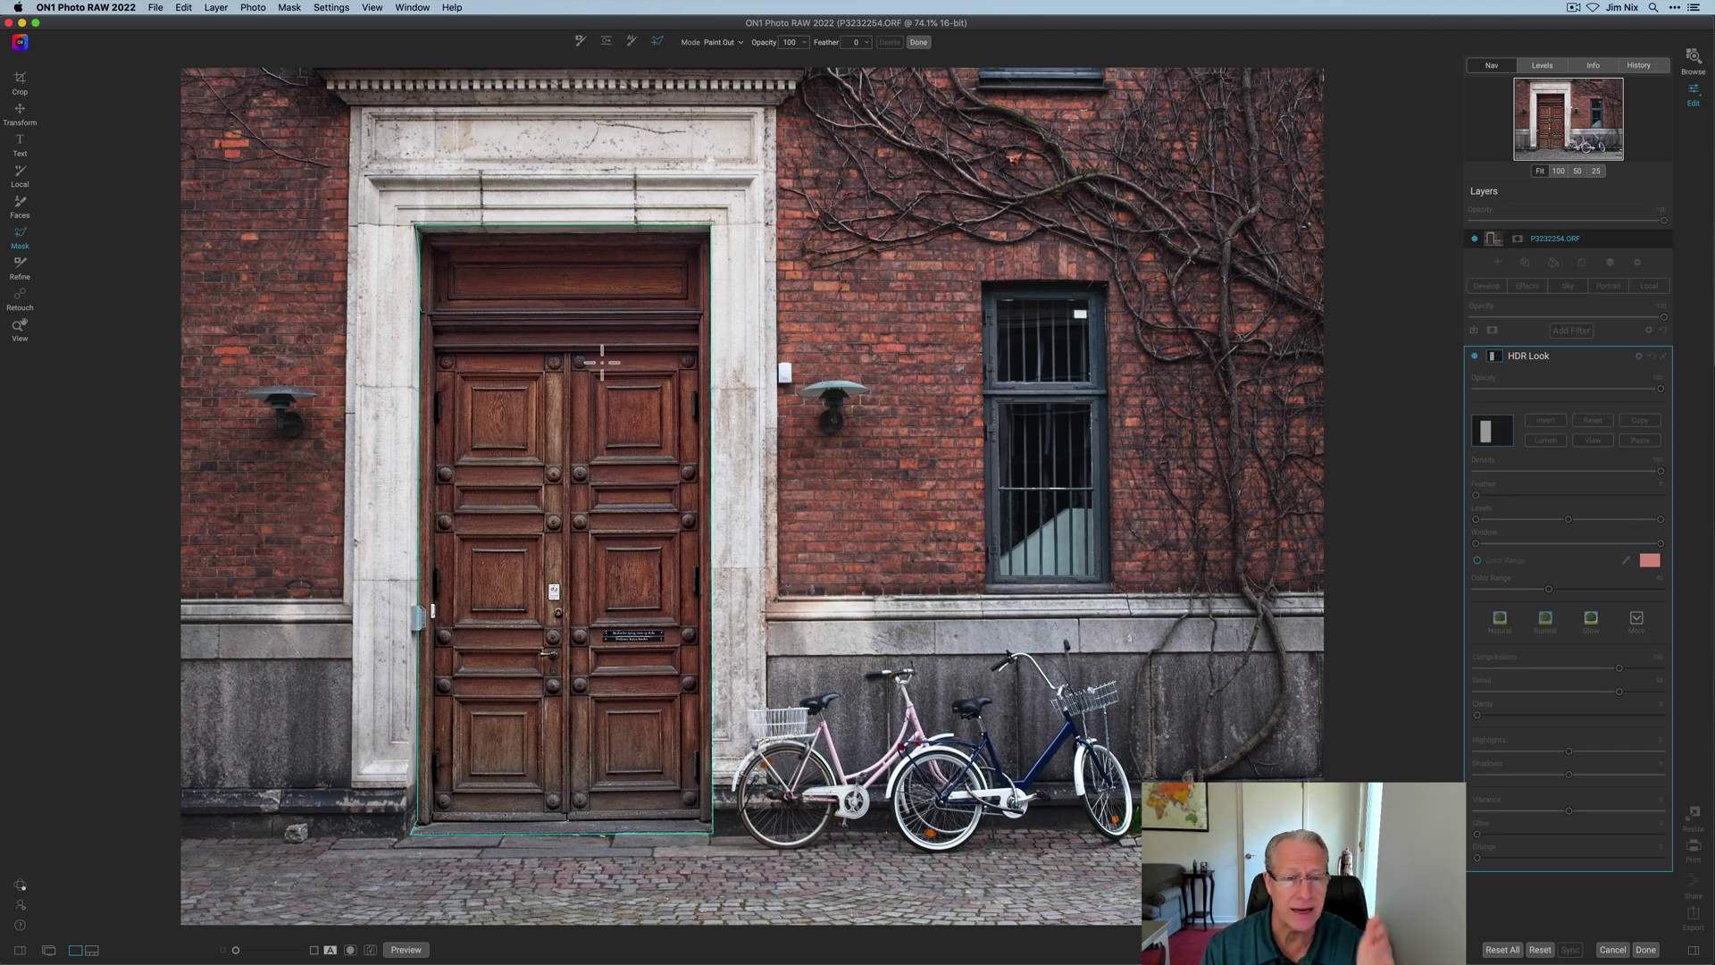
{"action": "left_click", "coordinate": [983, 282]}
{"action": "left_click", "coordinate": [1107, 281]}
{"action": "left_click", "coordinate": [1116, 502]}
{"action": "left_click", "coordinate": [1112, 592]}
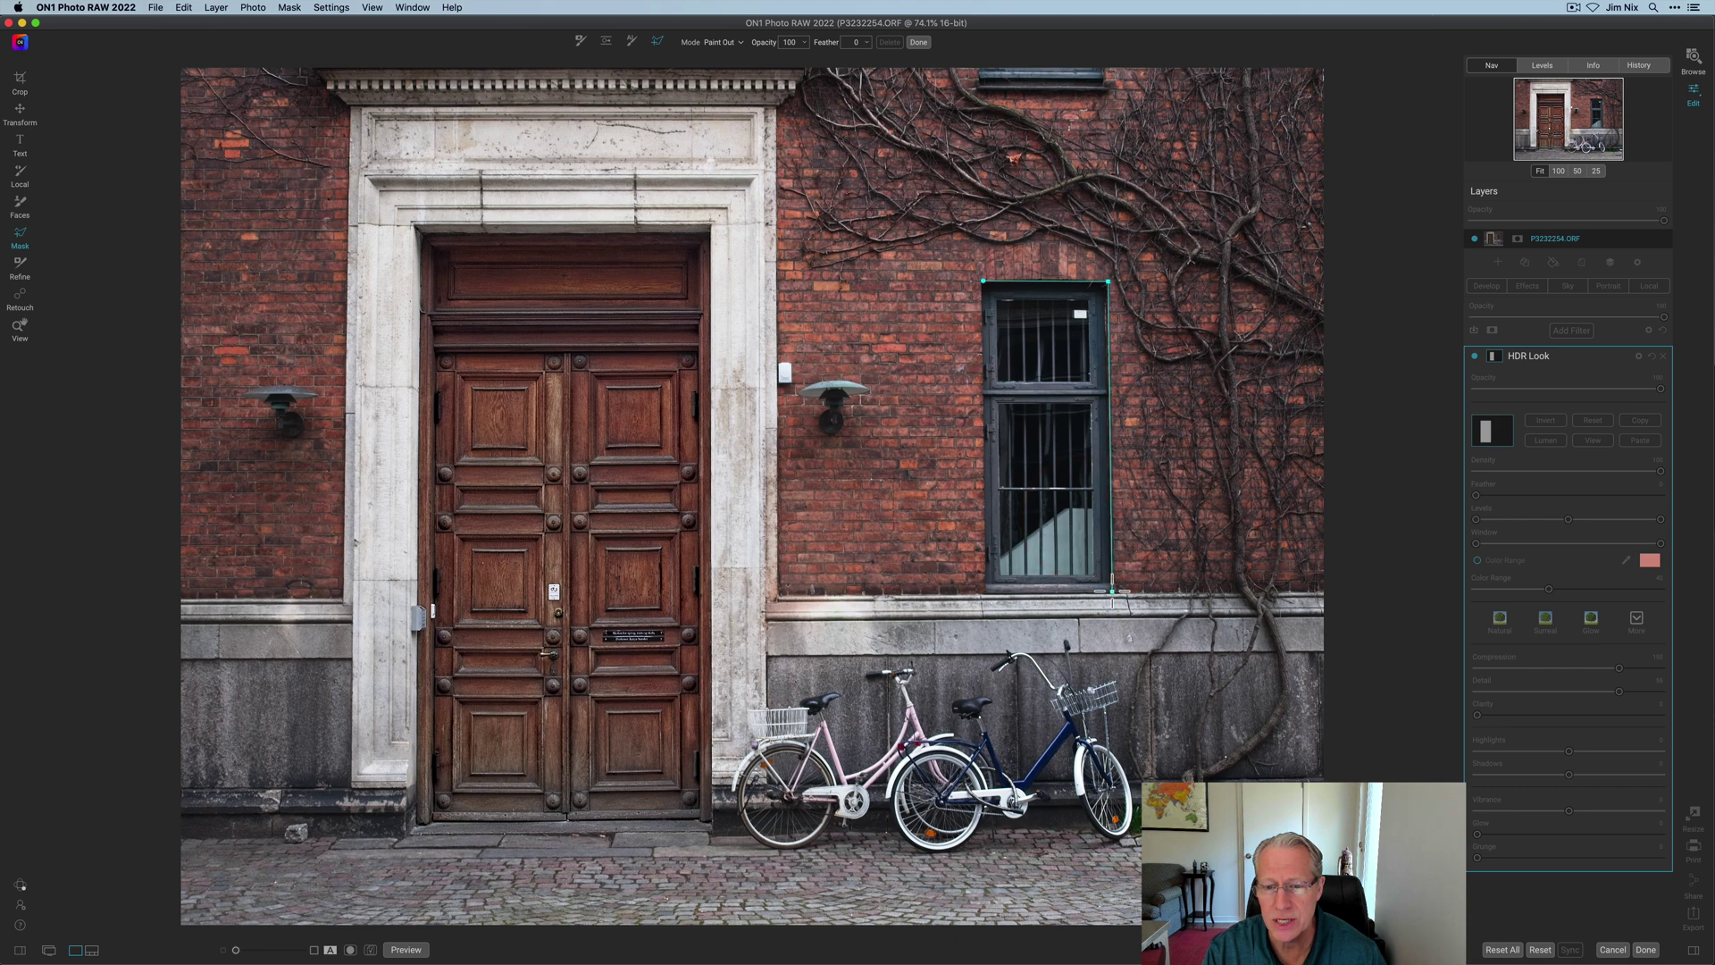
{"action": "left_click", "coordinate": [988, 591]}
{"action": "left_click", "coordinate": [980, 285]}
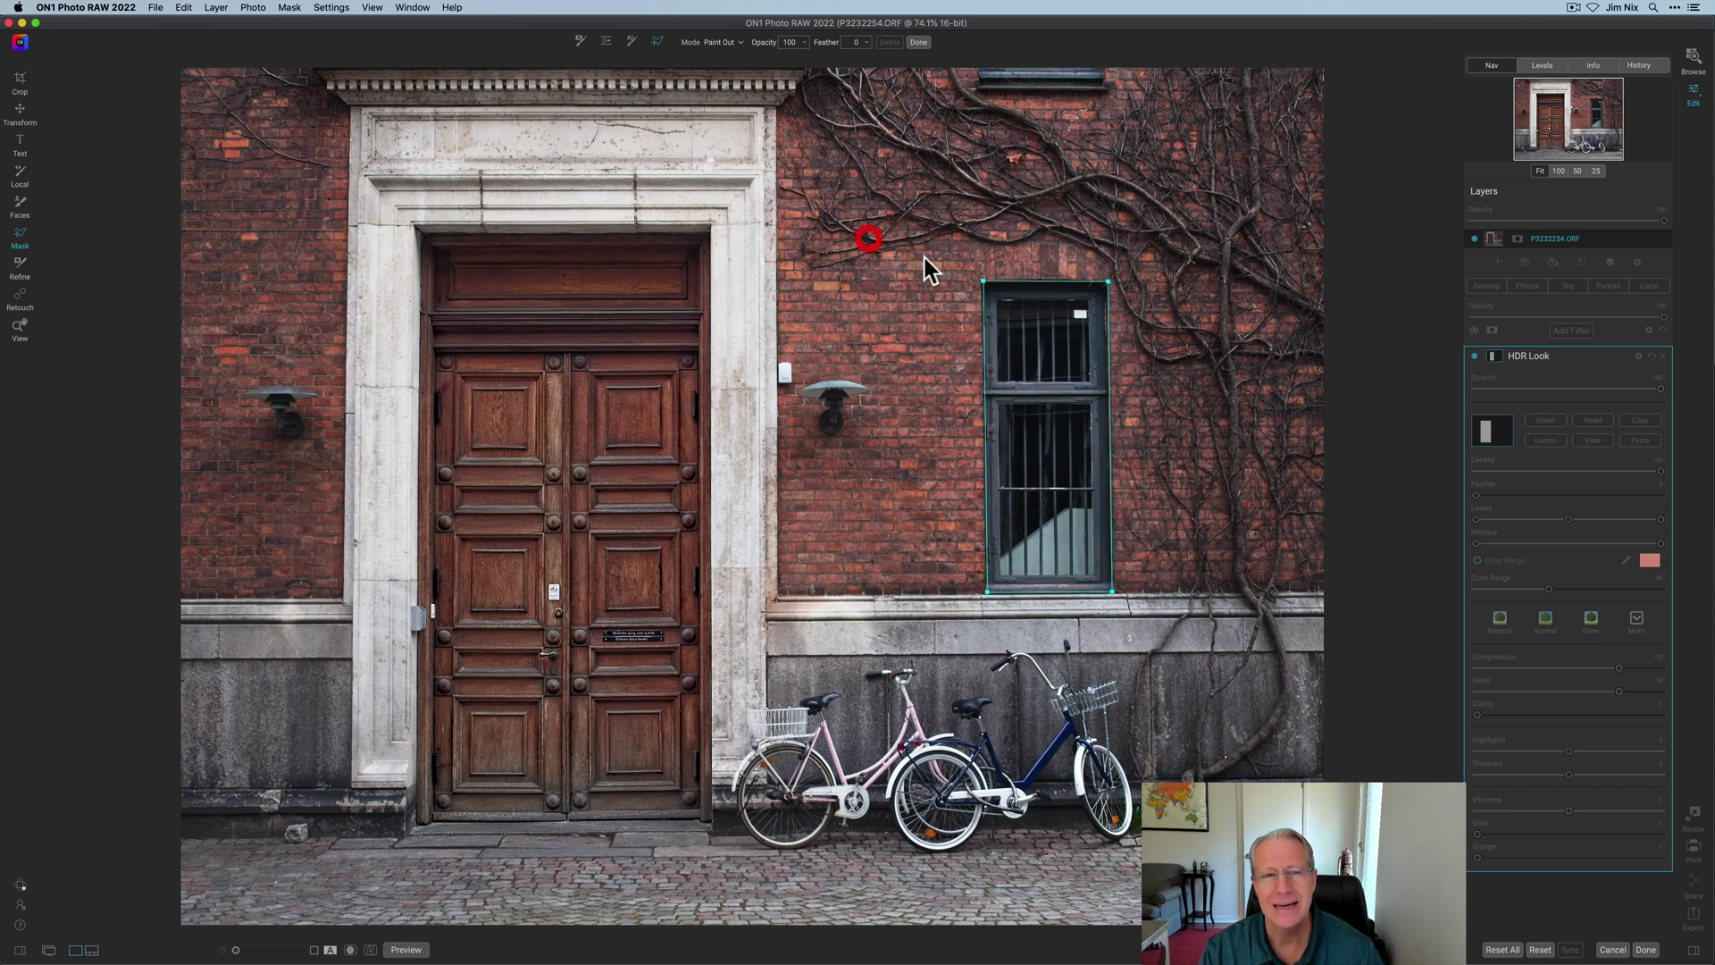
{"action": "left_click", "coordinate": [727, 43]}
{"action": "left_click", "coordinate": [727, 66]}
{"action": "left_click", "coordinate": [1049, 462]}
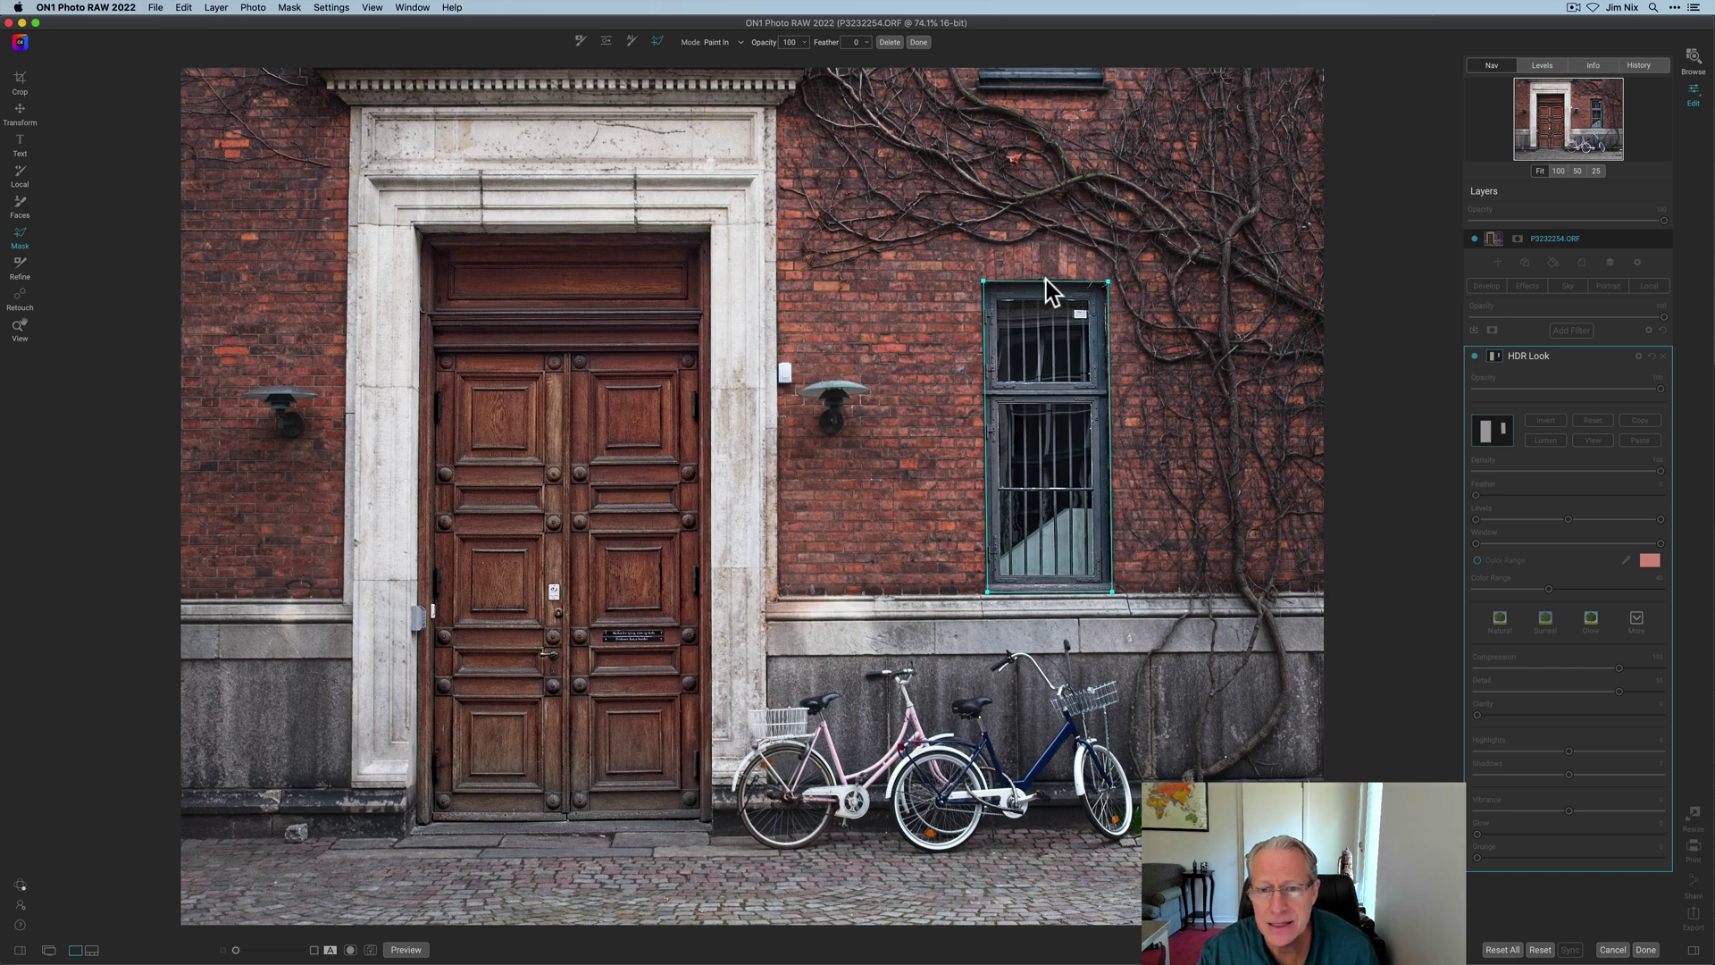
- Refine the window outline with a raised midpoint on its top edge and adjusted corners, apply it and check the mask view
{"action": "left_click", "coordinate": [986, 266]}
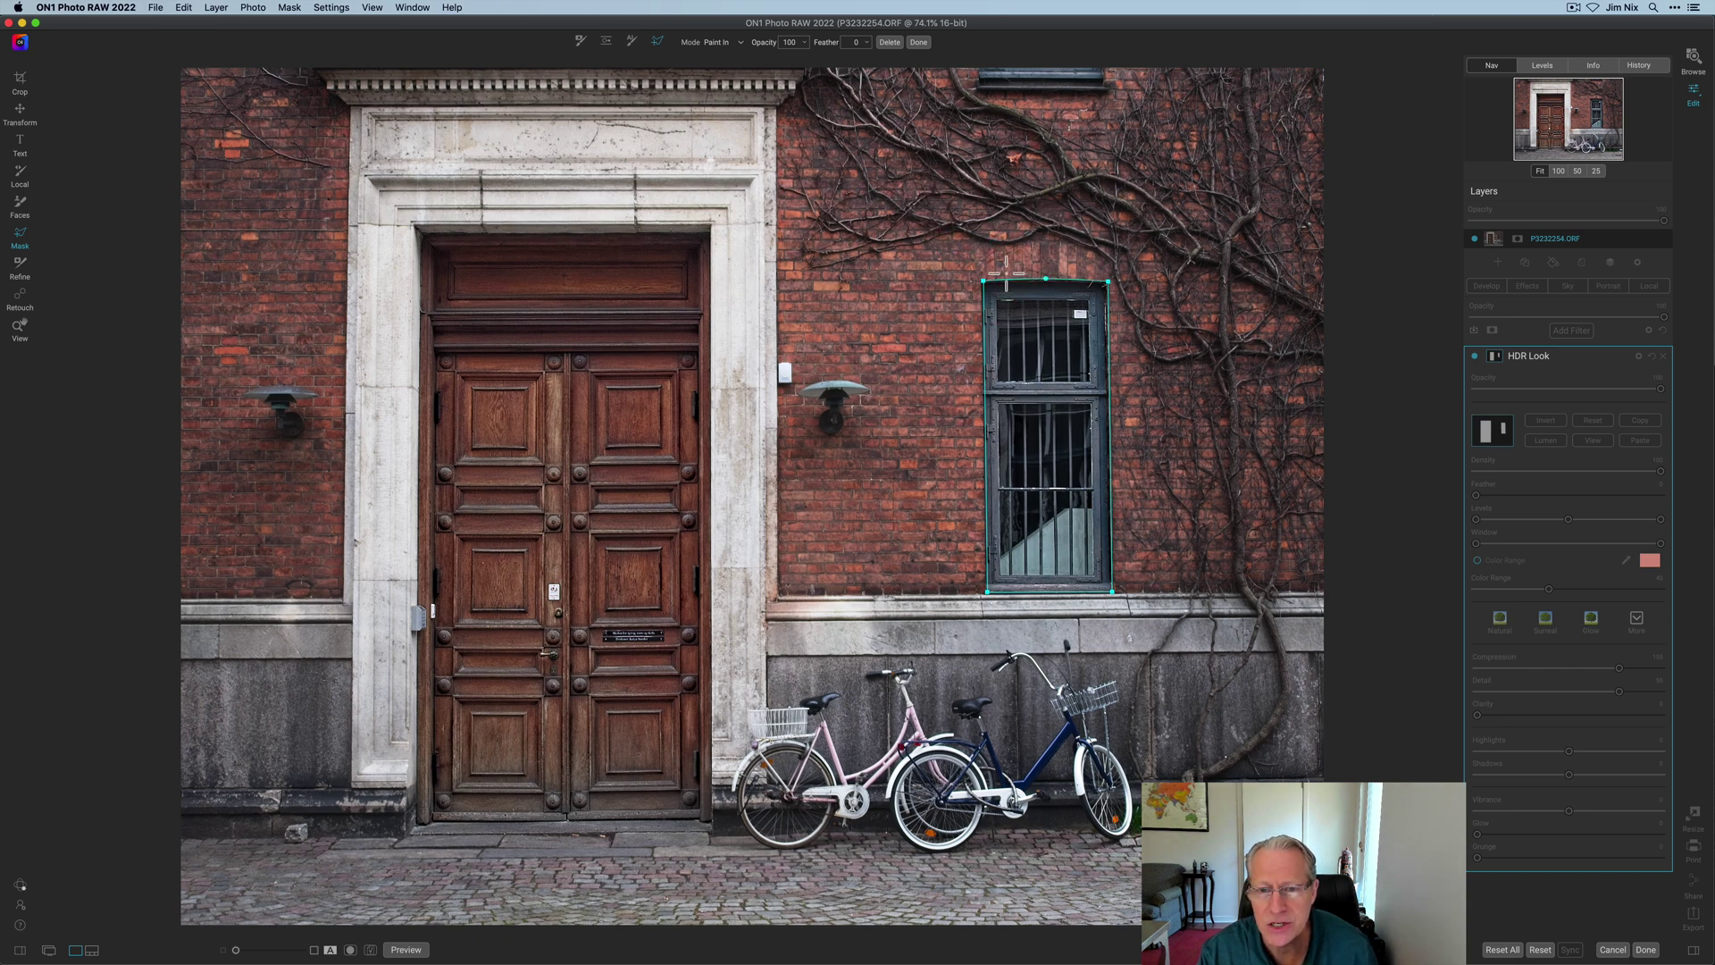
{"action": "left_click", "coordinate": [984, 279]}
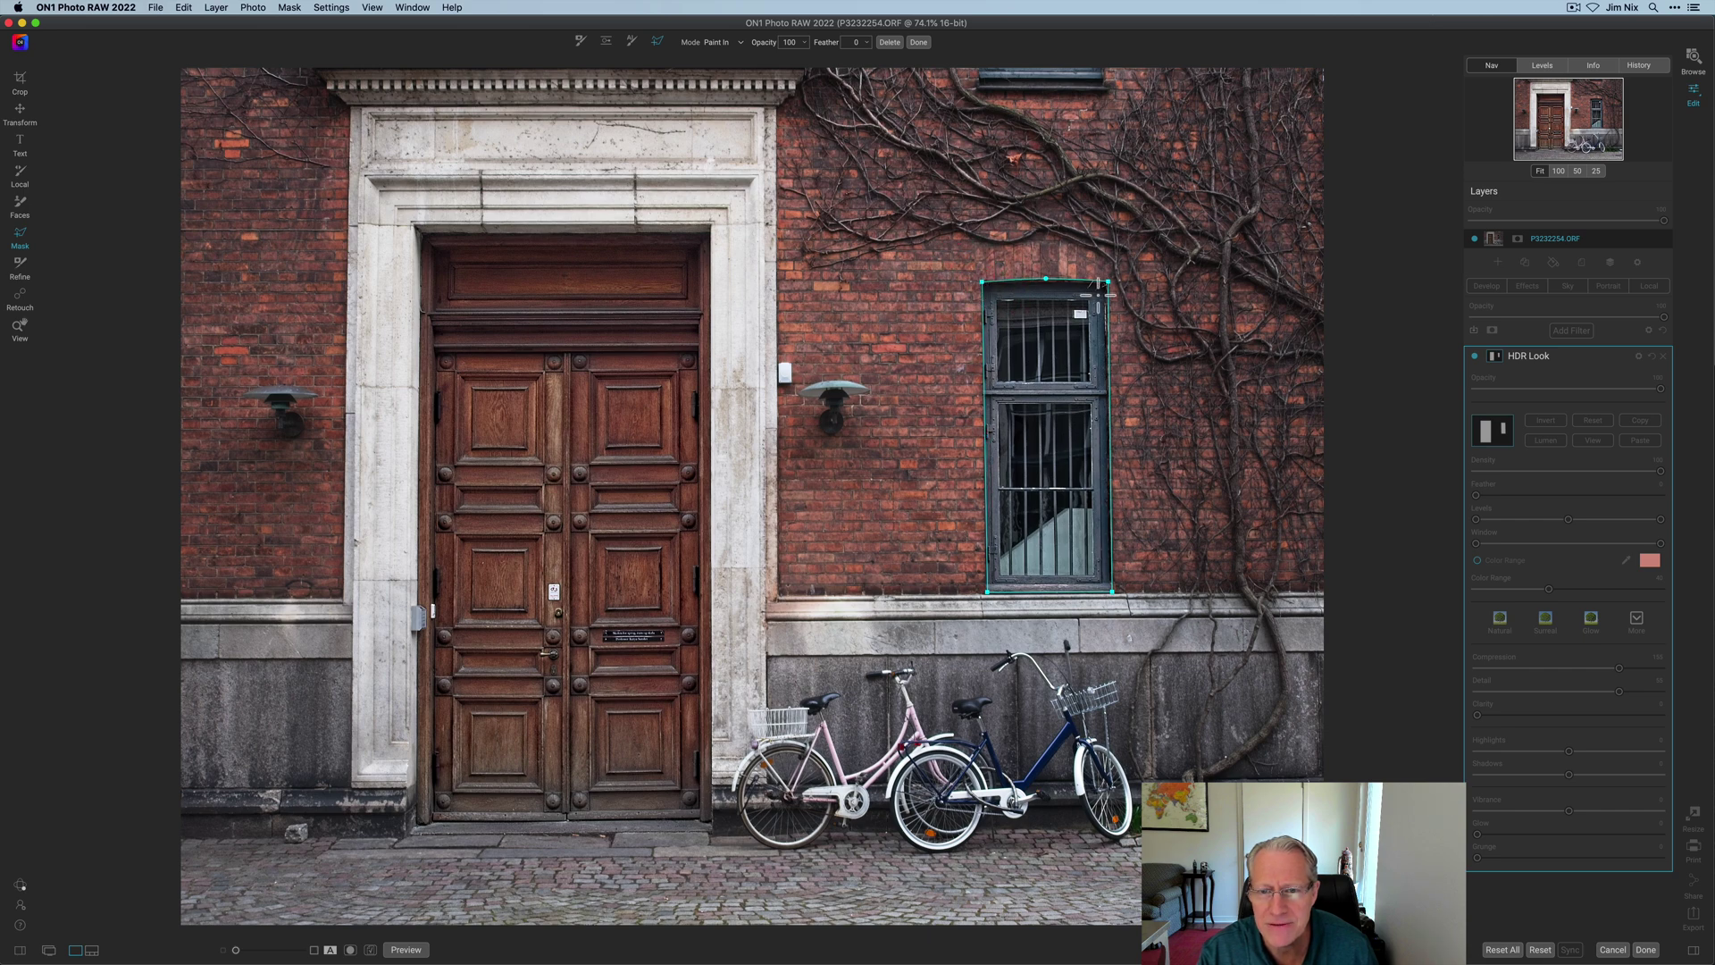
{"action": "left_click", "coordinate": [1113, 593]}
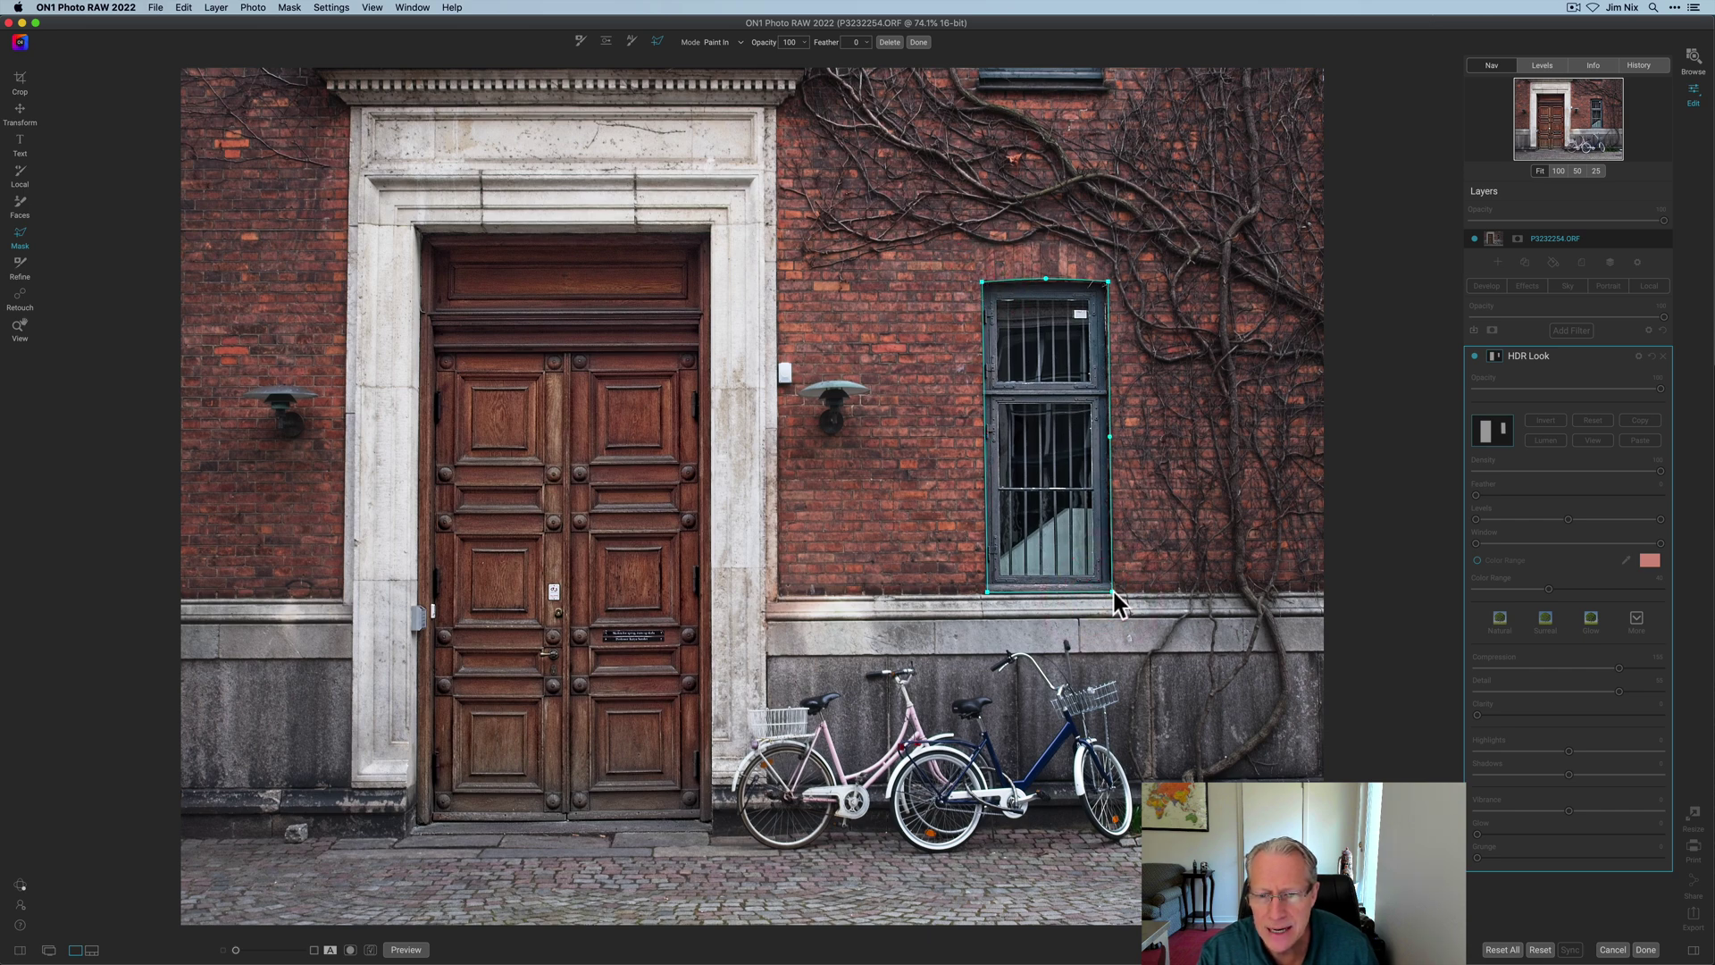
{"action": "left_click", "coordinate": [986, 591]}
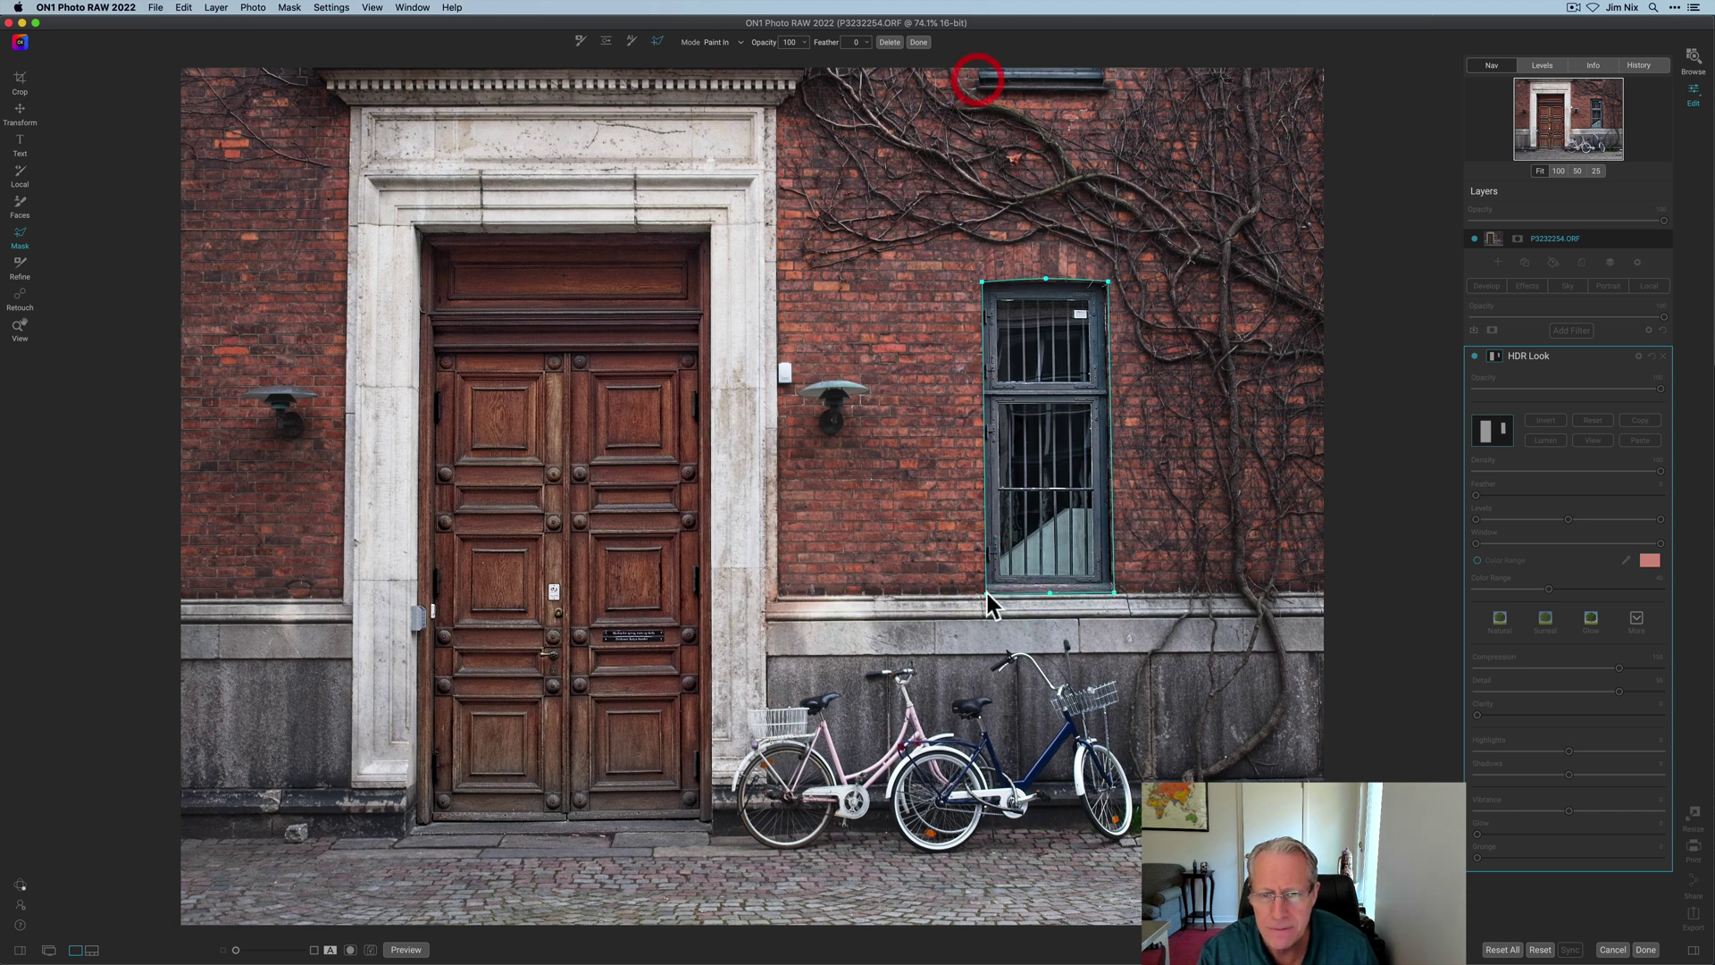
{"action": "left_click", "coordinate": [919, 42]}
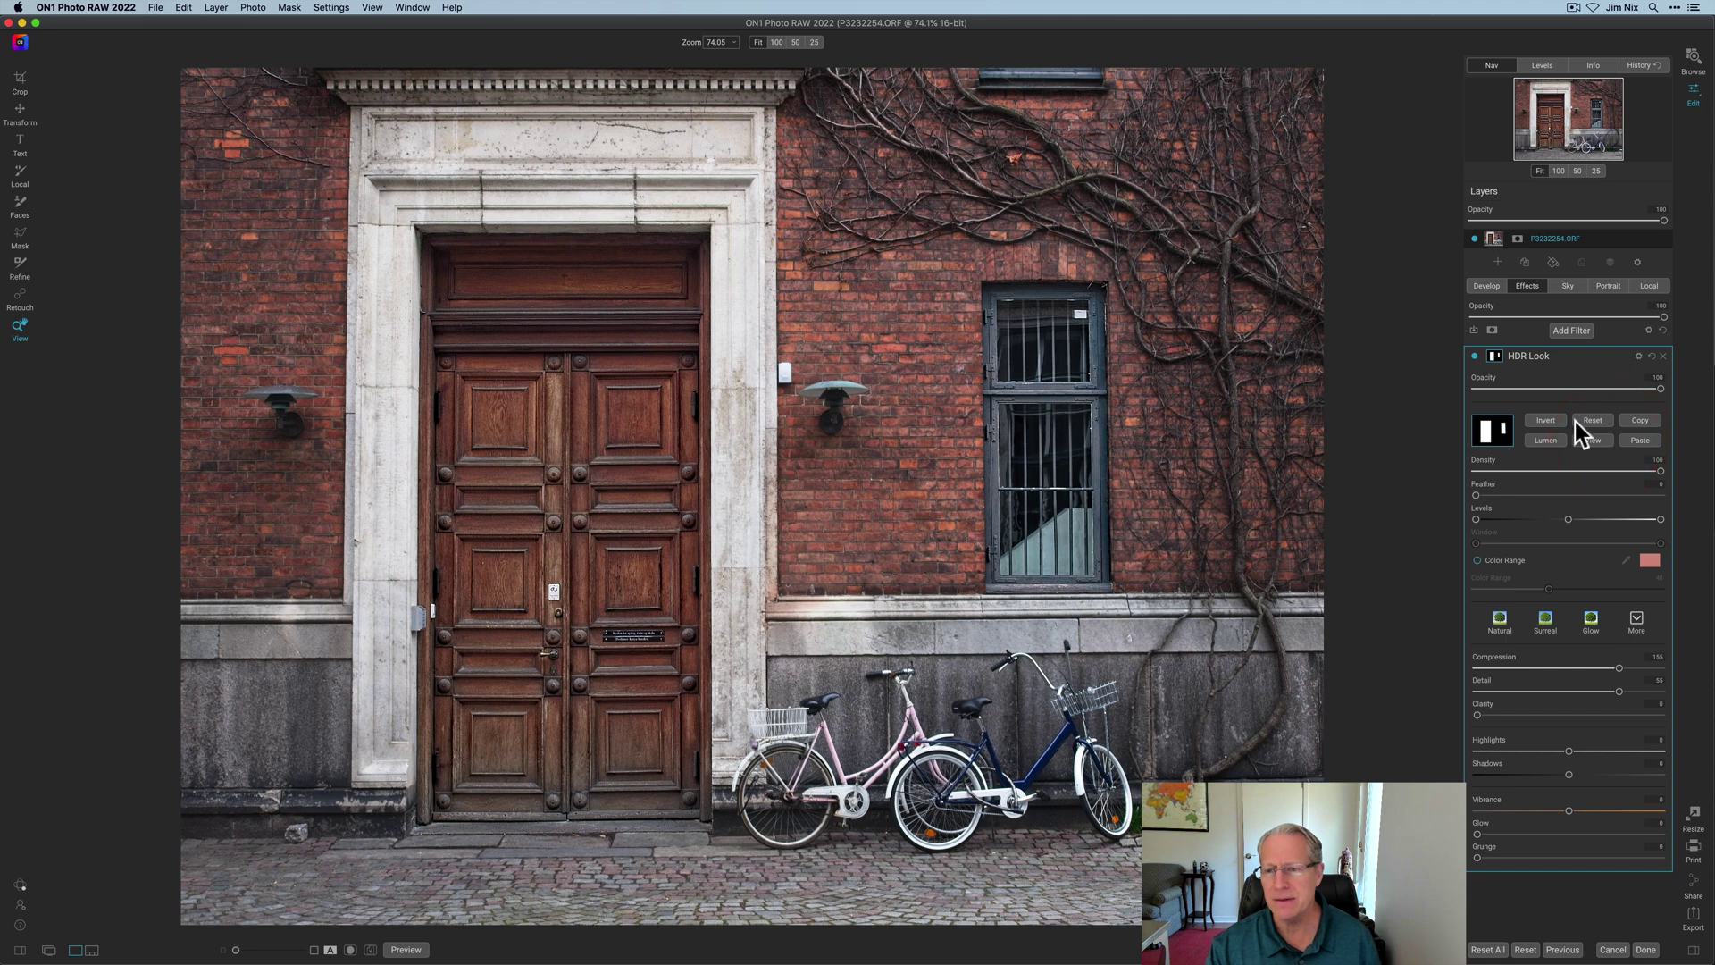
{"action": "left_click", "coordinate": [1611, 439]}
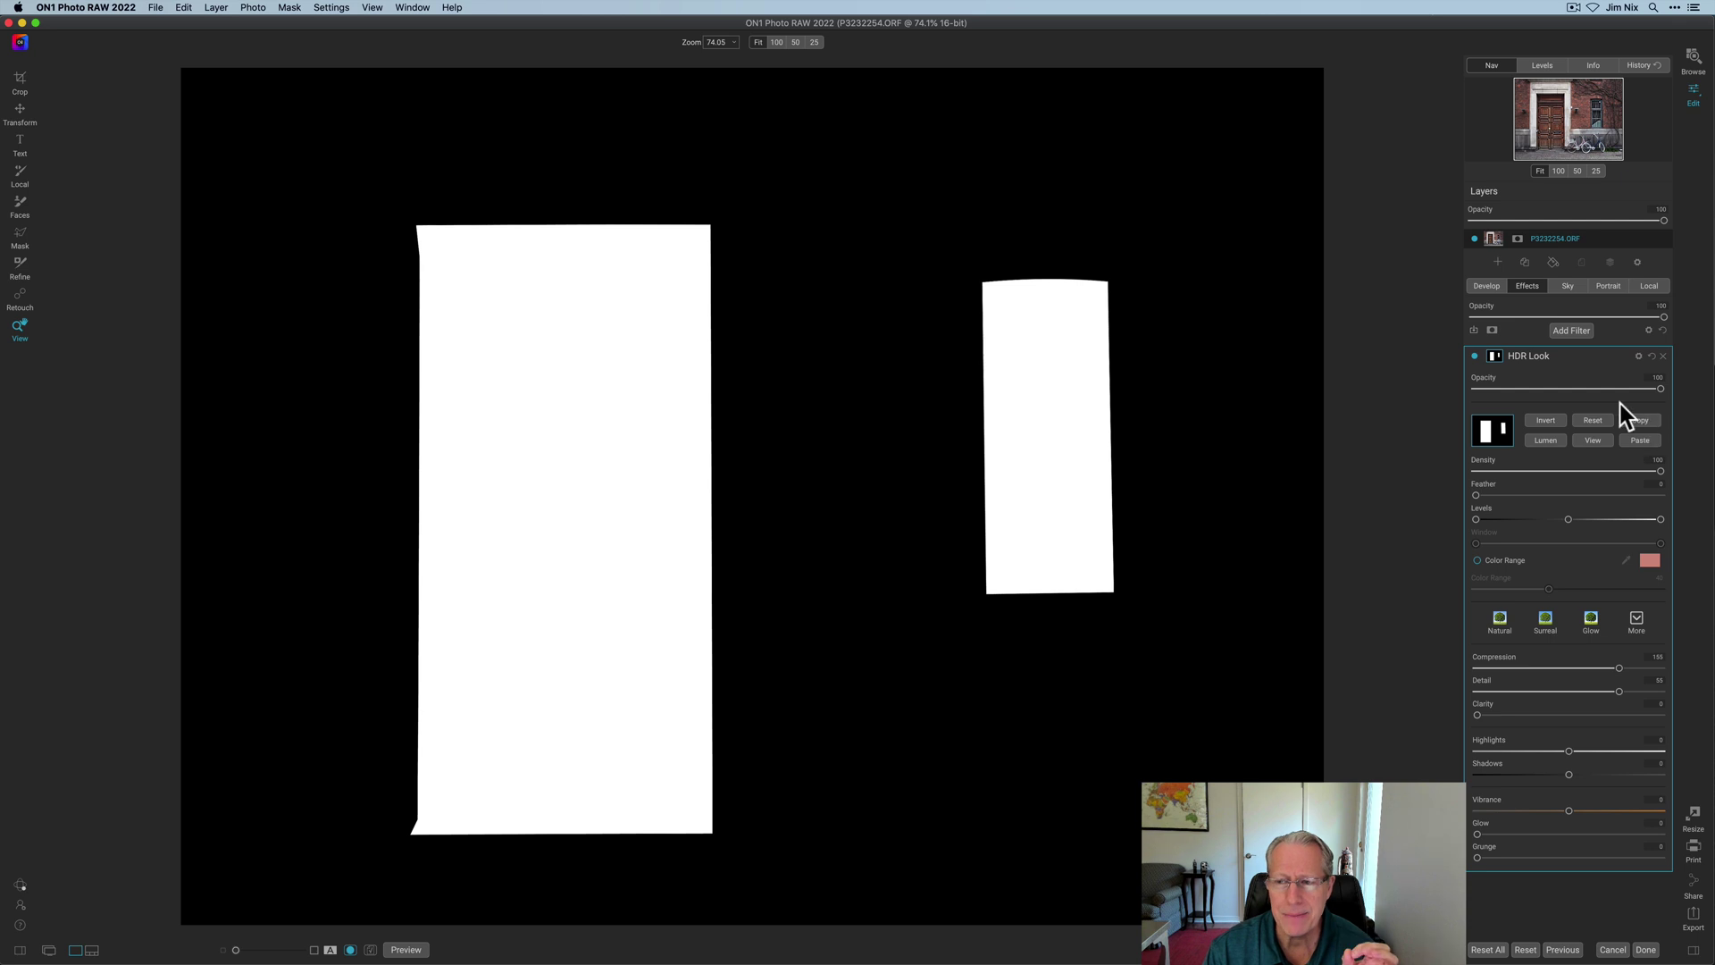
- Add a Tone Enhancer filter and start a line mask on it
{"action": "left_click", "coordinate": [1569, 334]}
{"action": "left_click", "coordinate": [1486, 485]}
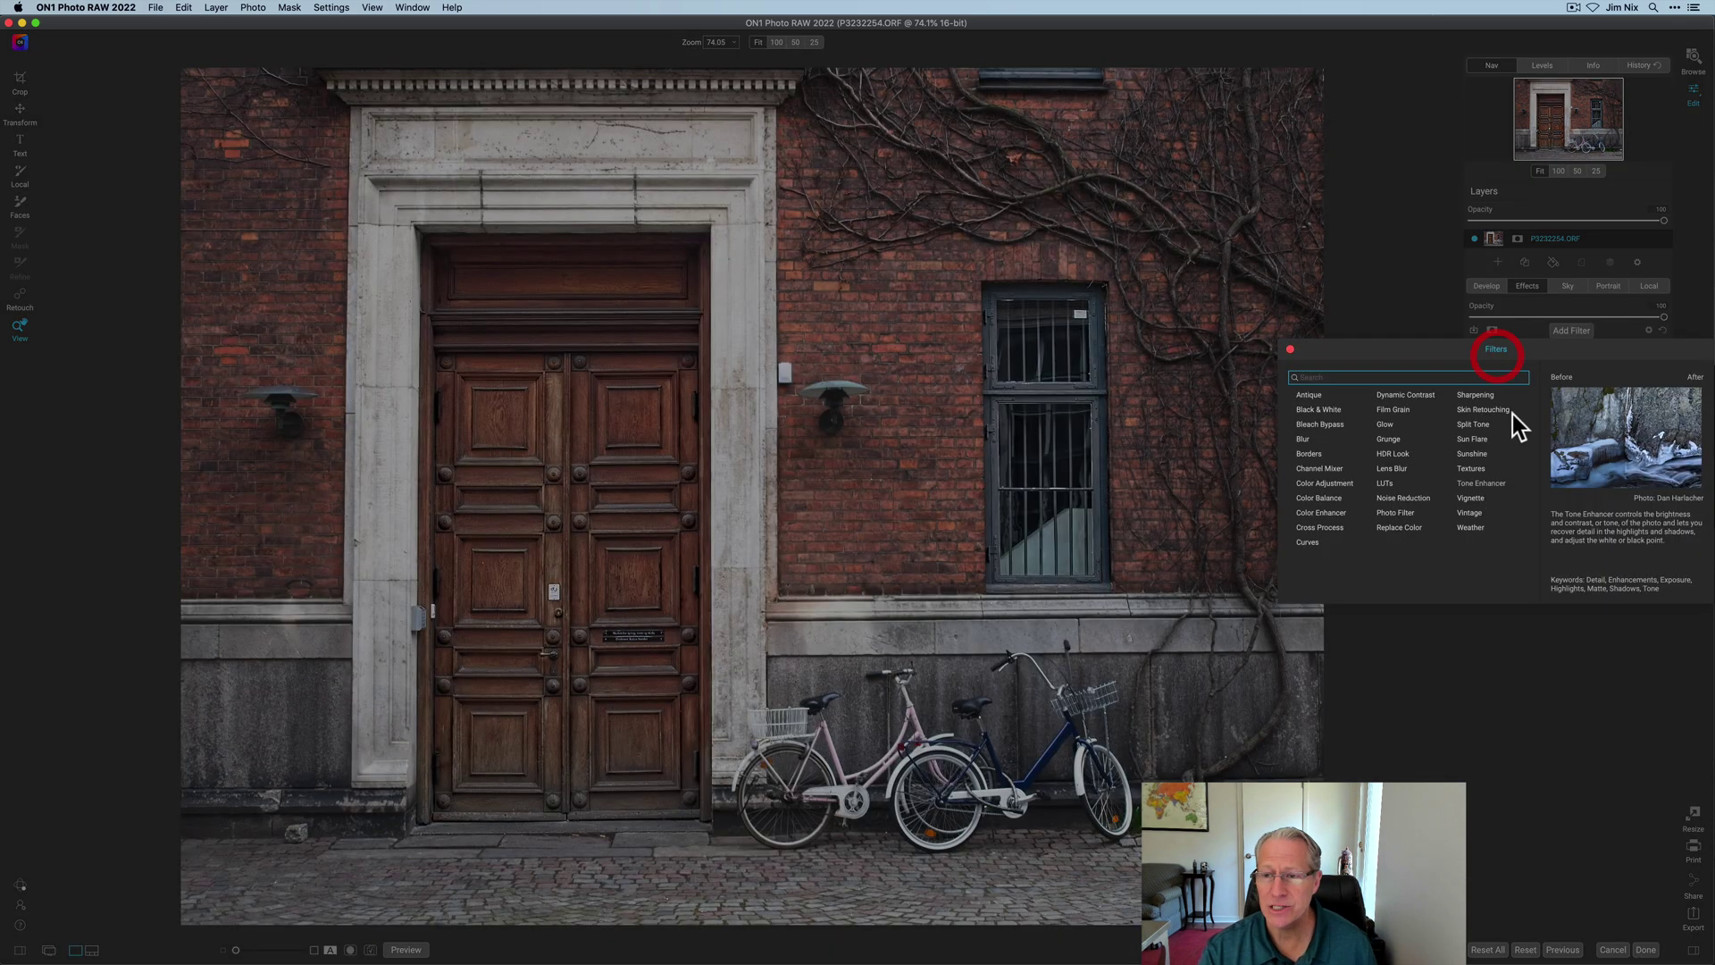
{"action": "left_click", "coordinate": [1496, 355]}
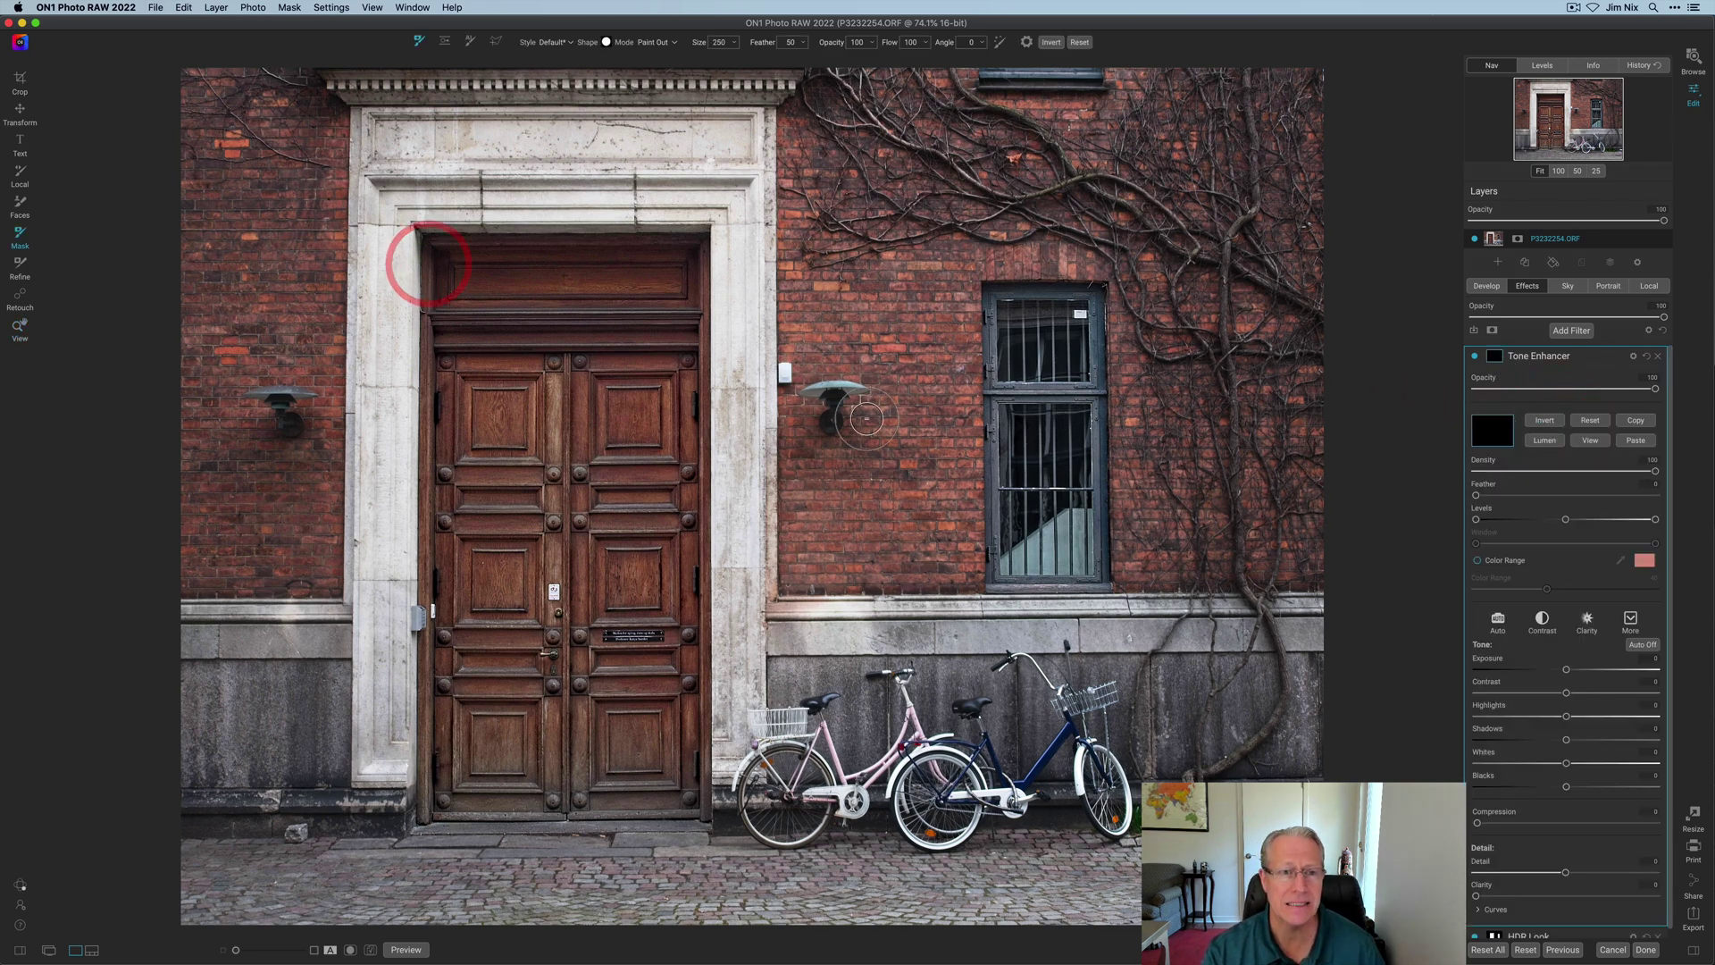
{"action": "left_click", "coordinate": [495, 40]}
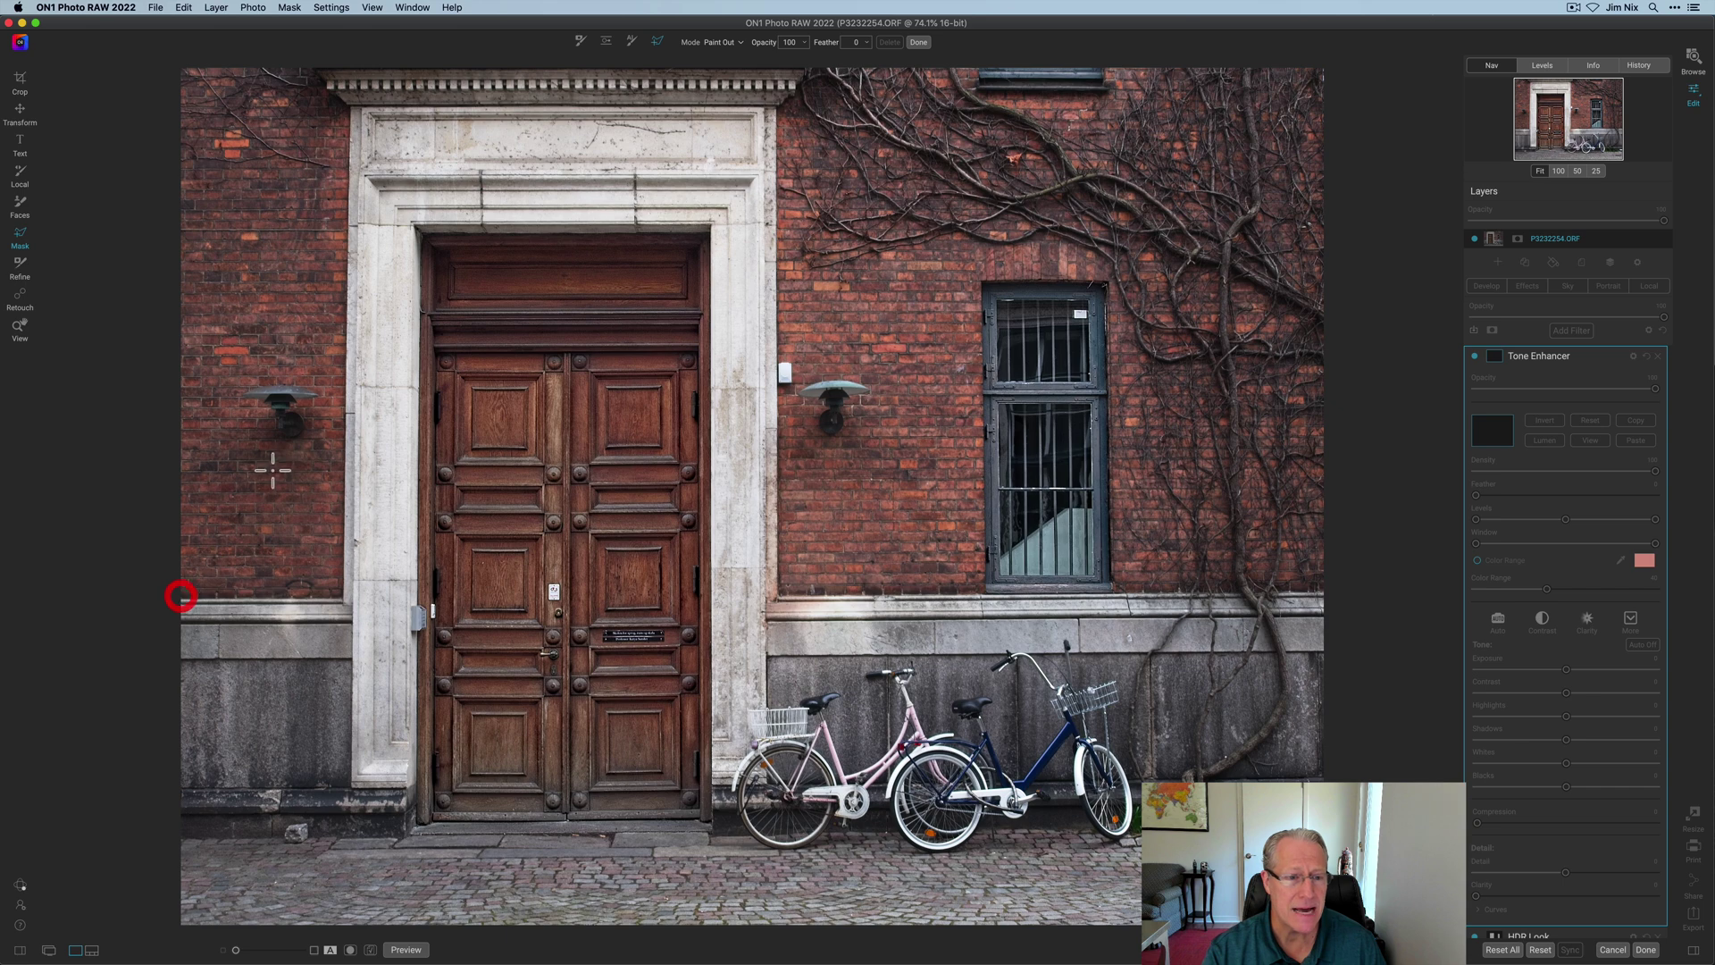
- Outline the brick wall left of the door, above the stone ledge, with a closed line mask and fill it in Paint In mode
{"action": "left_click", "coordinate": [182, 594]}
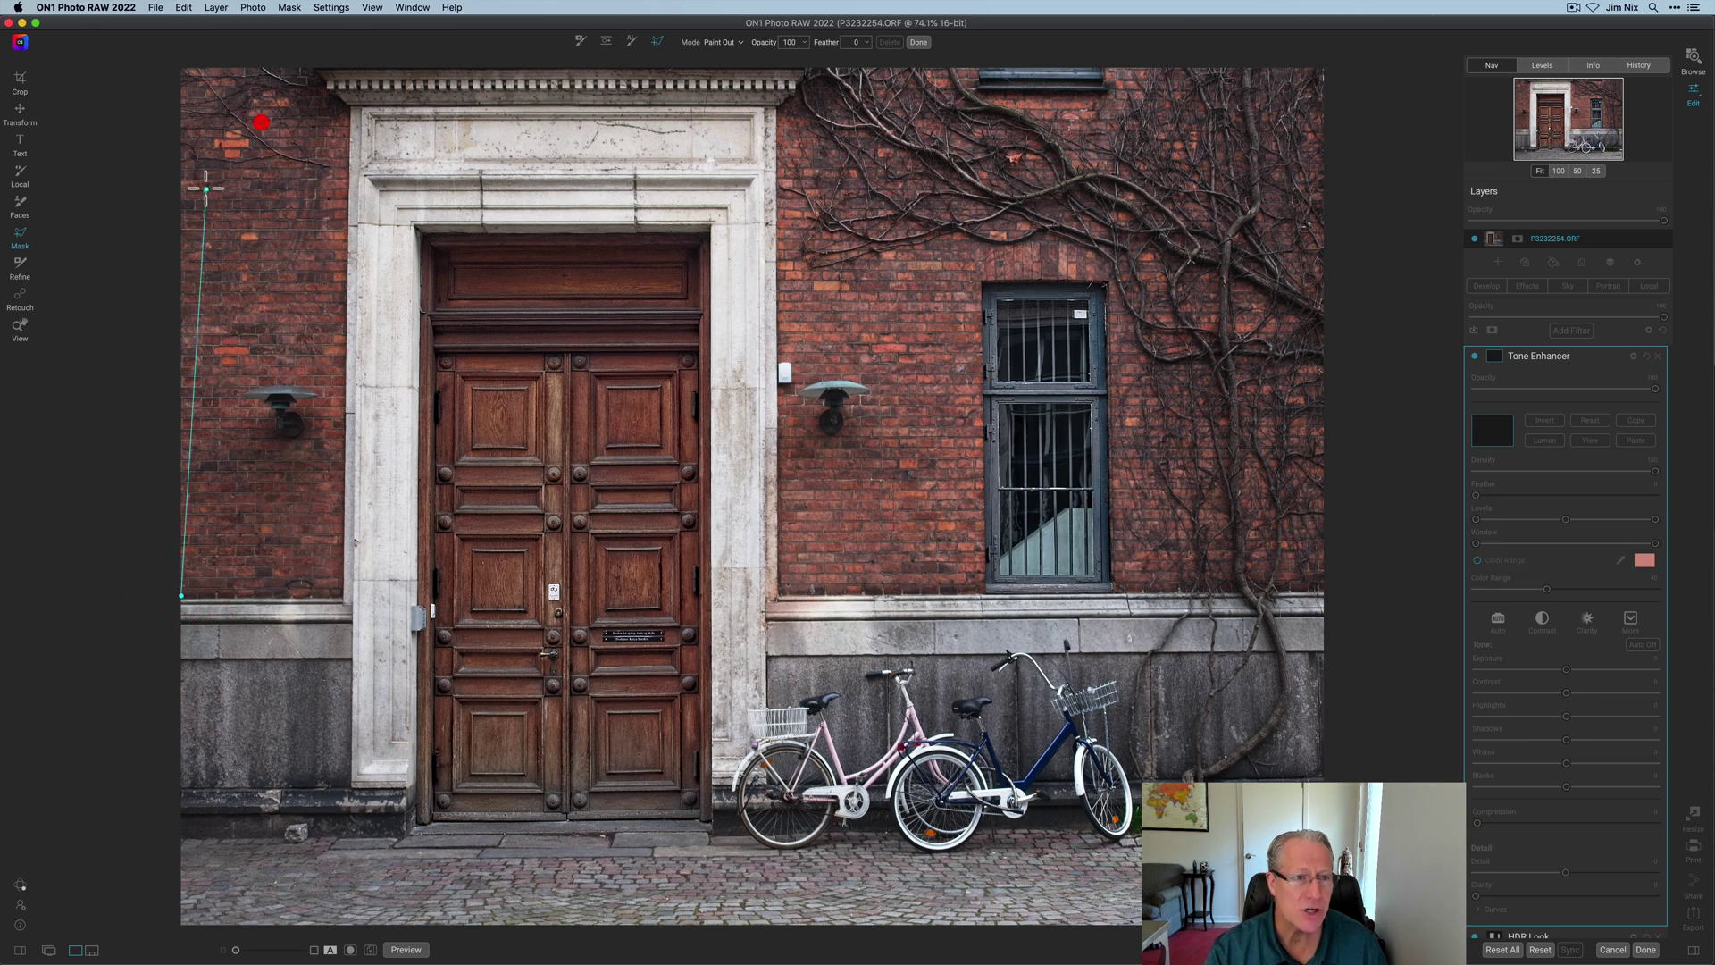
{"action": "left_click", "coordinate": [183, 67]}
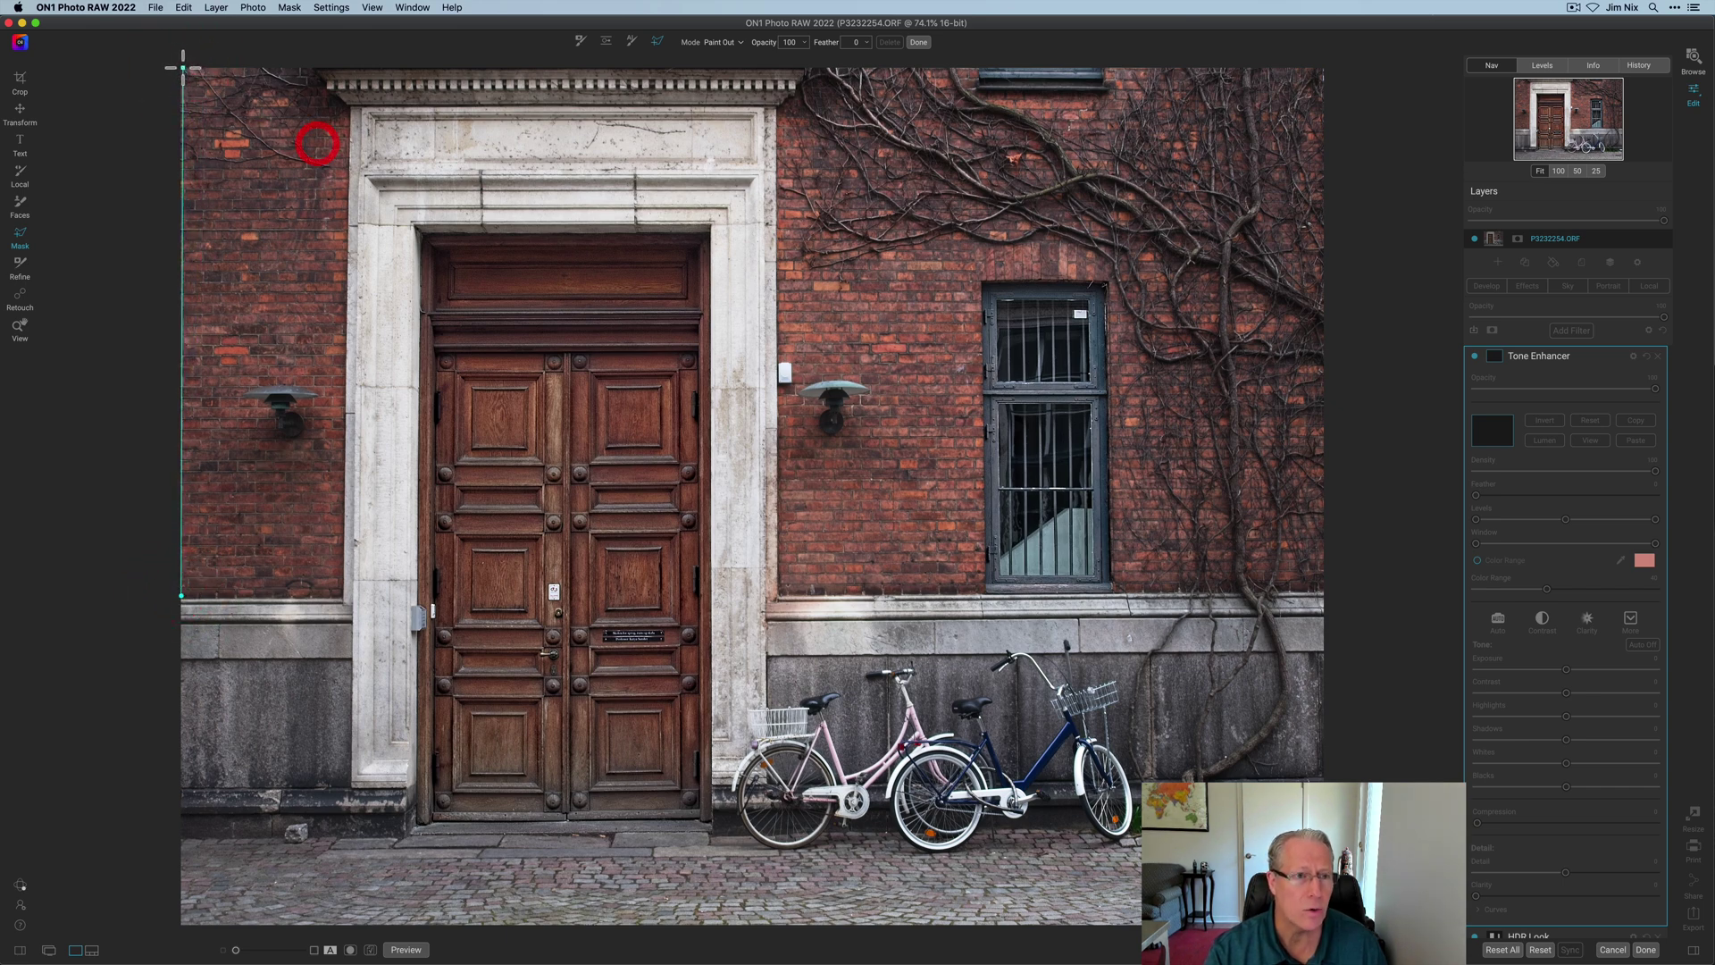
{"action": "left_click", "coordinate": [310, 66]}
{"action": "left_click", "coordinate": [347, 104]}
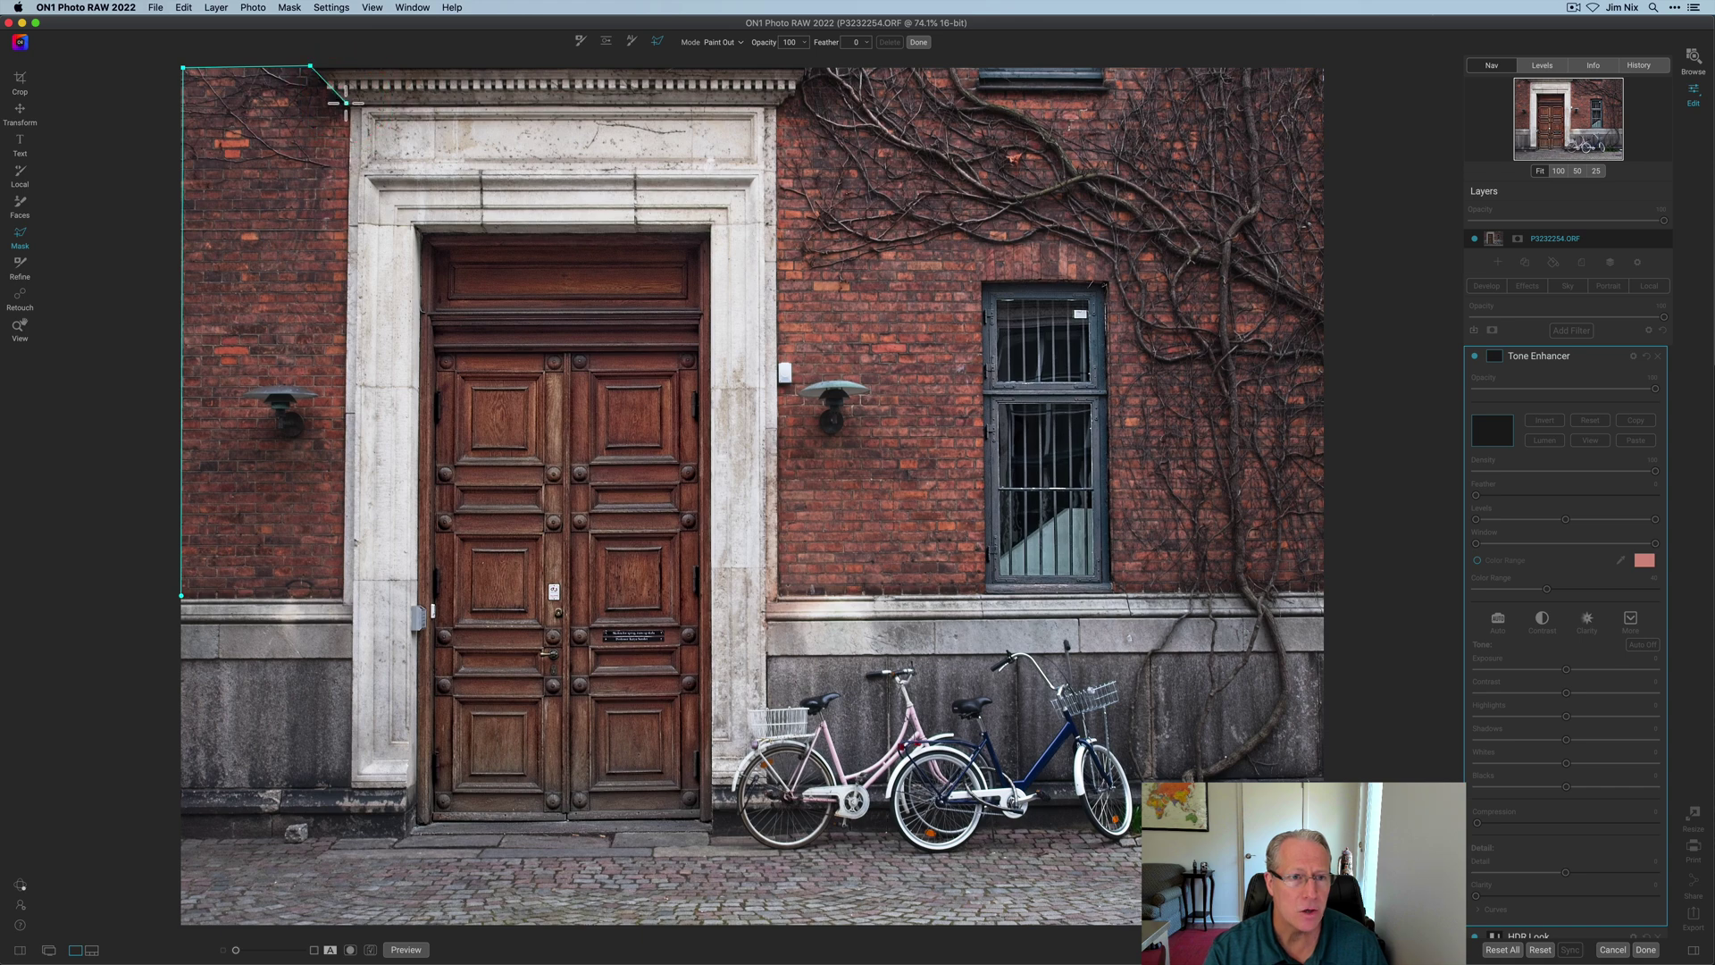
{"action": "left_click", "coordinate": [343, 597]}
{"action": "double_click", "coordinate": [181, 594]}
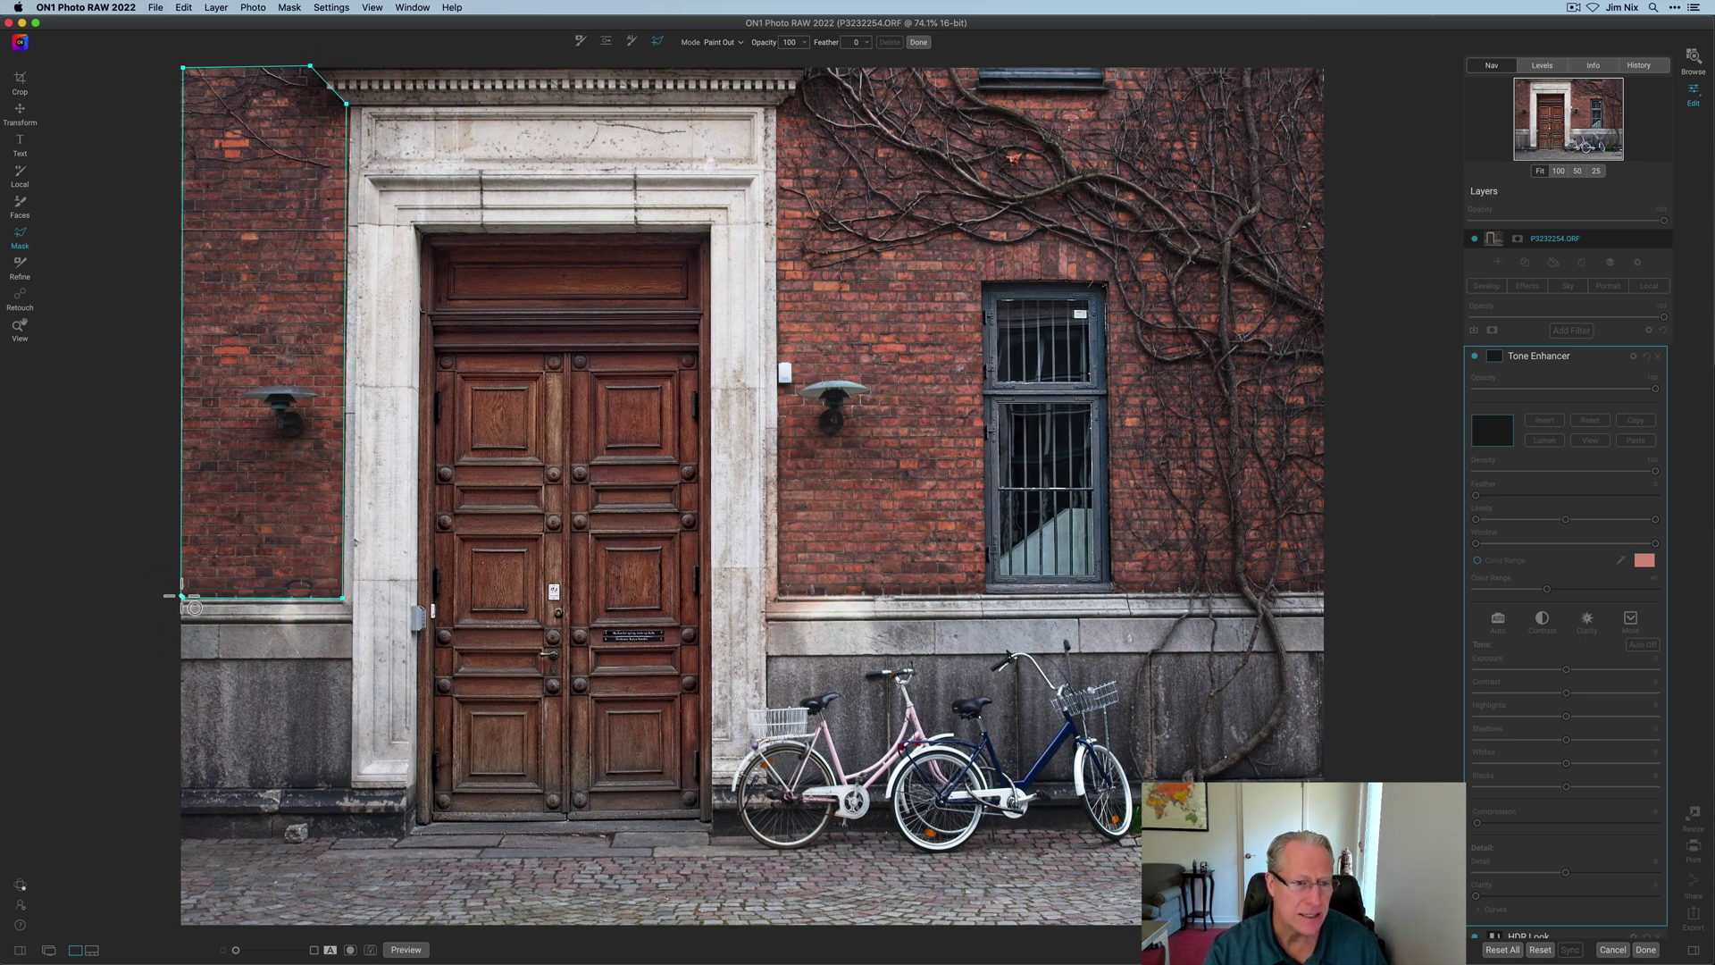
{"action": "left_click", "coordinate": [722, 43]}
{"action": "left_click", "coordinate": [720, 67]}
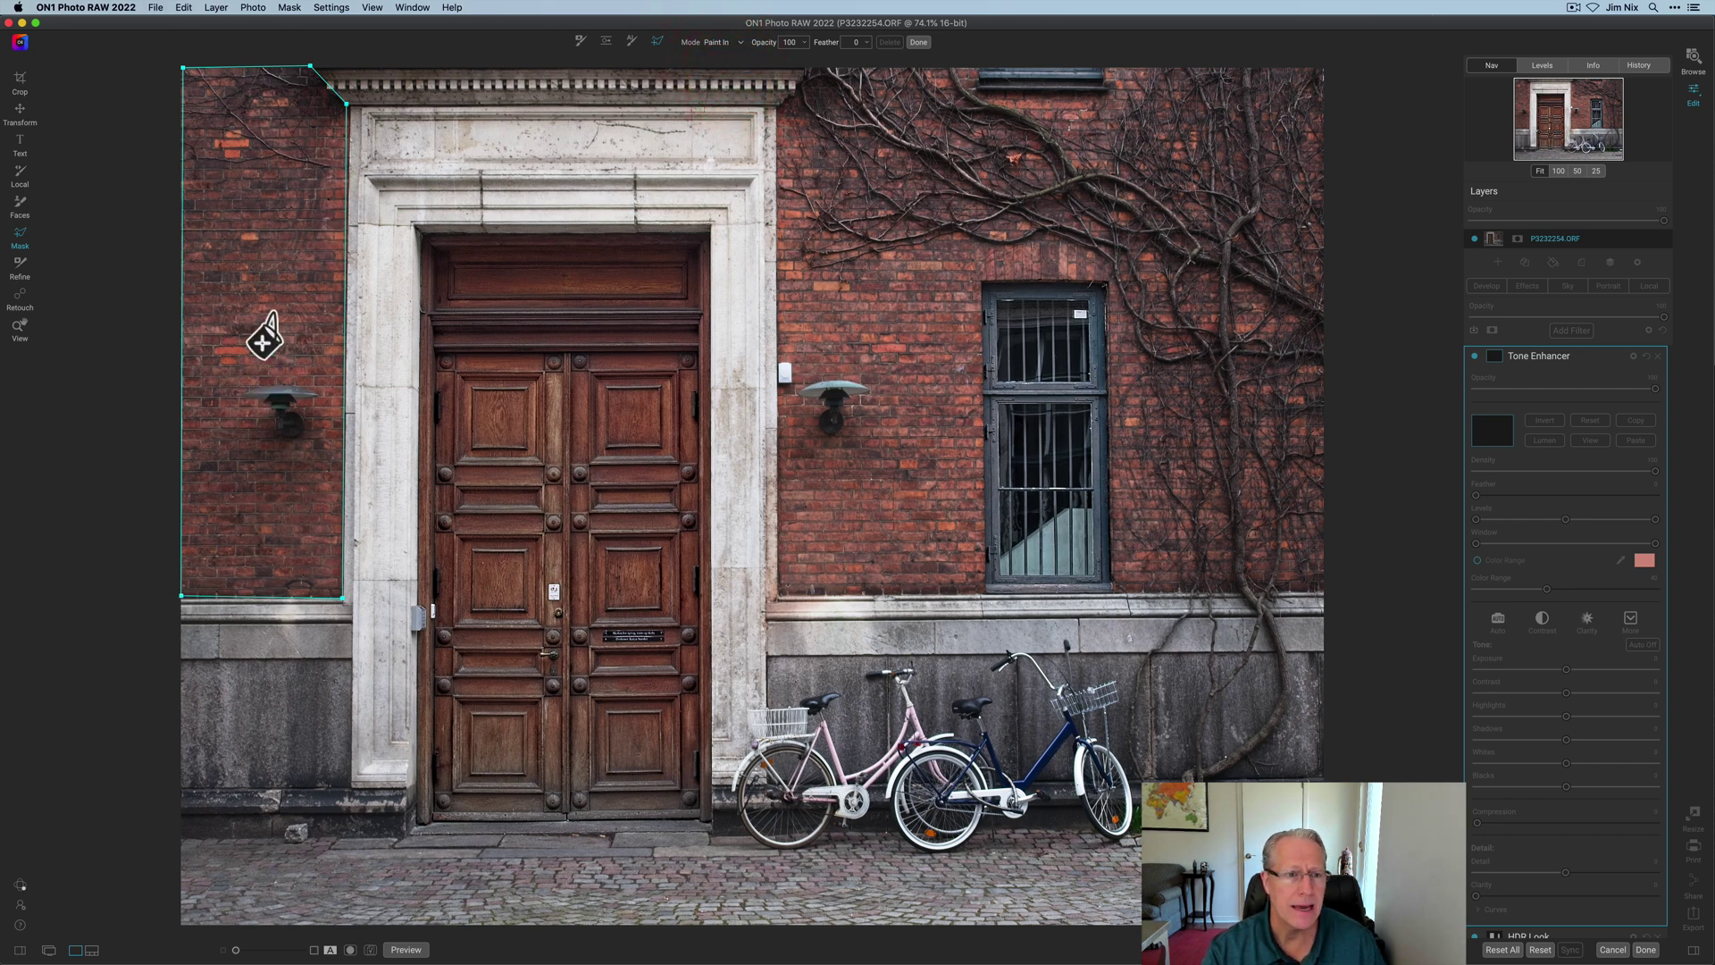
{"action": "left_click", "coordinate": [891, 82]}
{"action": "left_click", "coordinate": [1002, 86]}
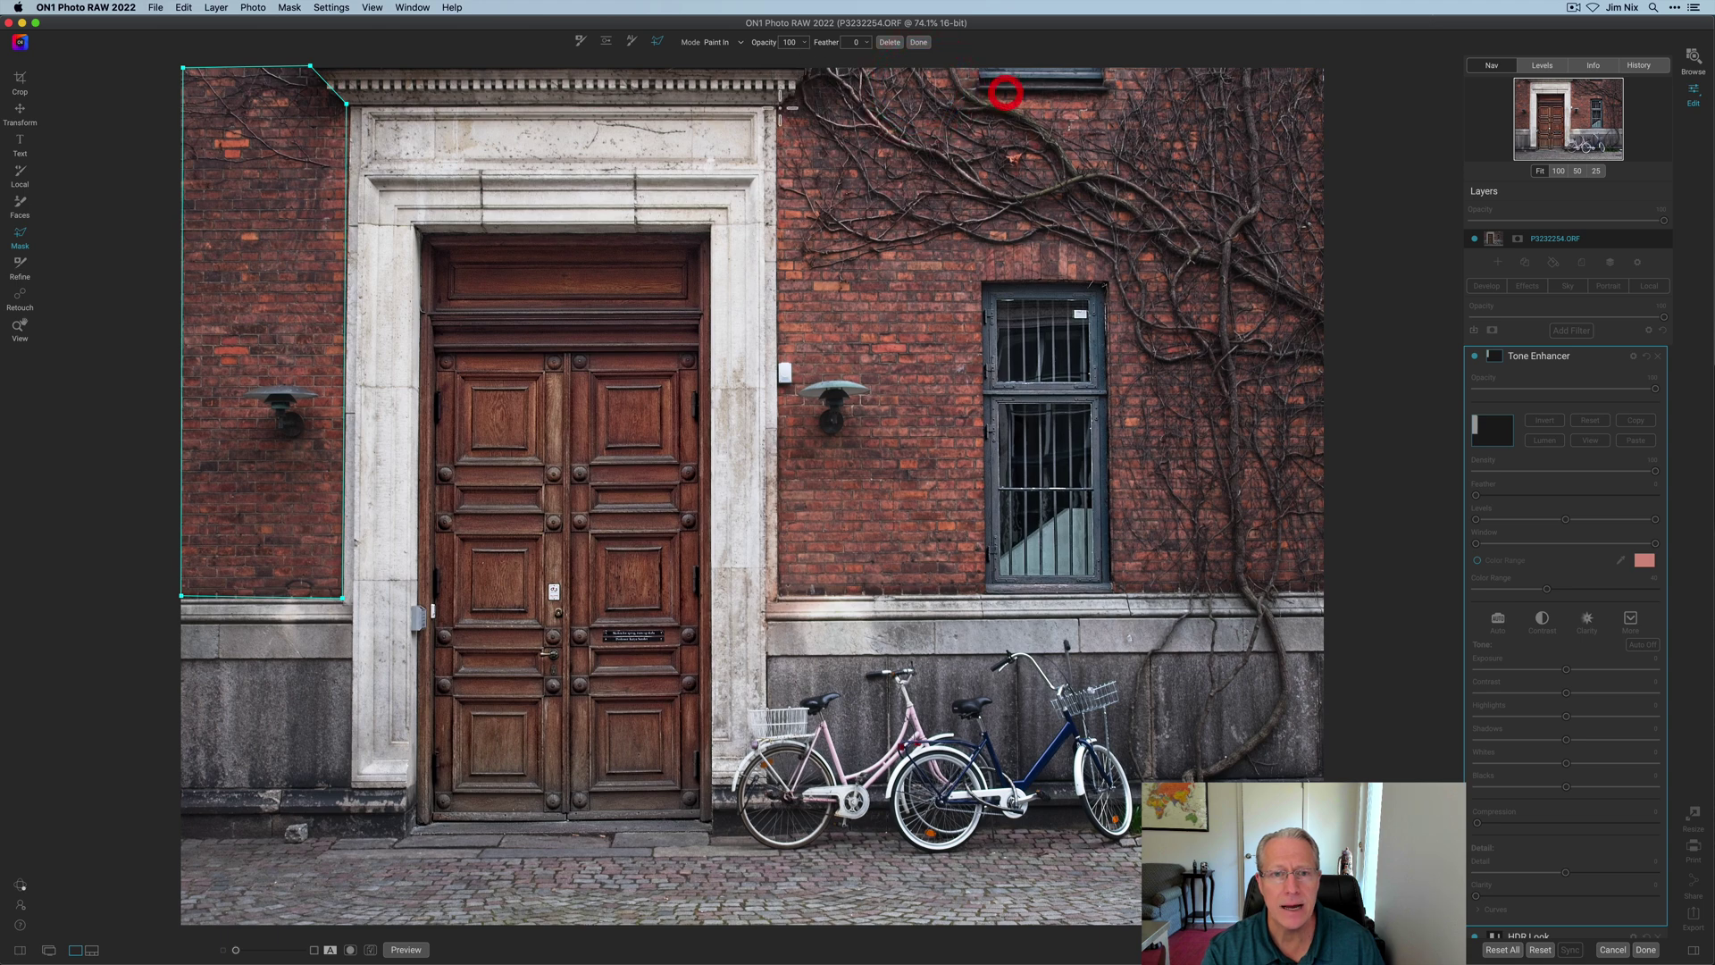
- Outline the brick wall right of the door down to the ledge, cutting around the window, and fill it in Paint In mode
{"action": "left_click", "coordinate": [779, 107]}
{"action": "left_click", "coordinate": [812, 67]}
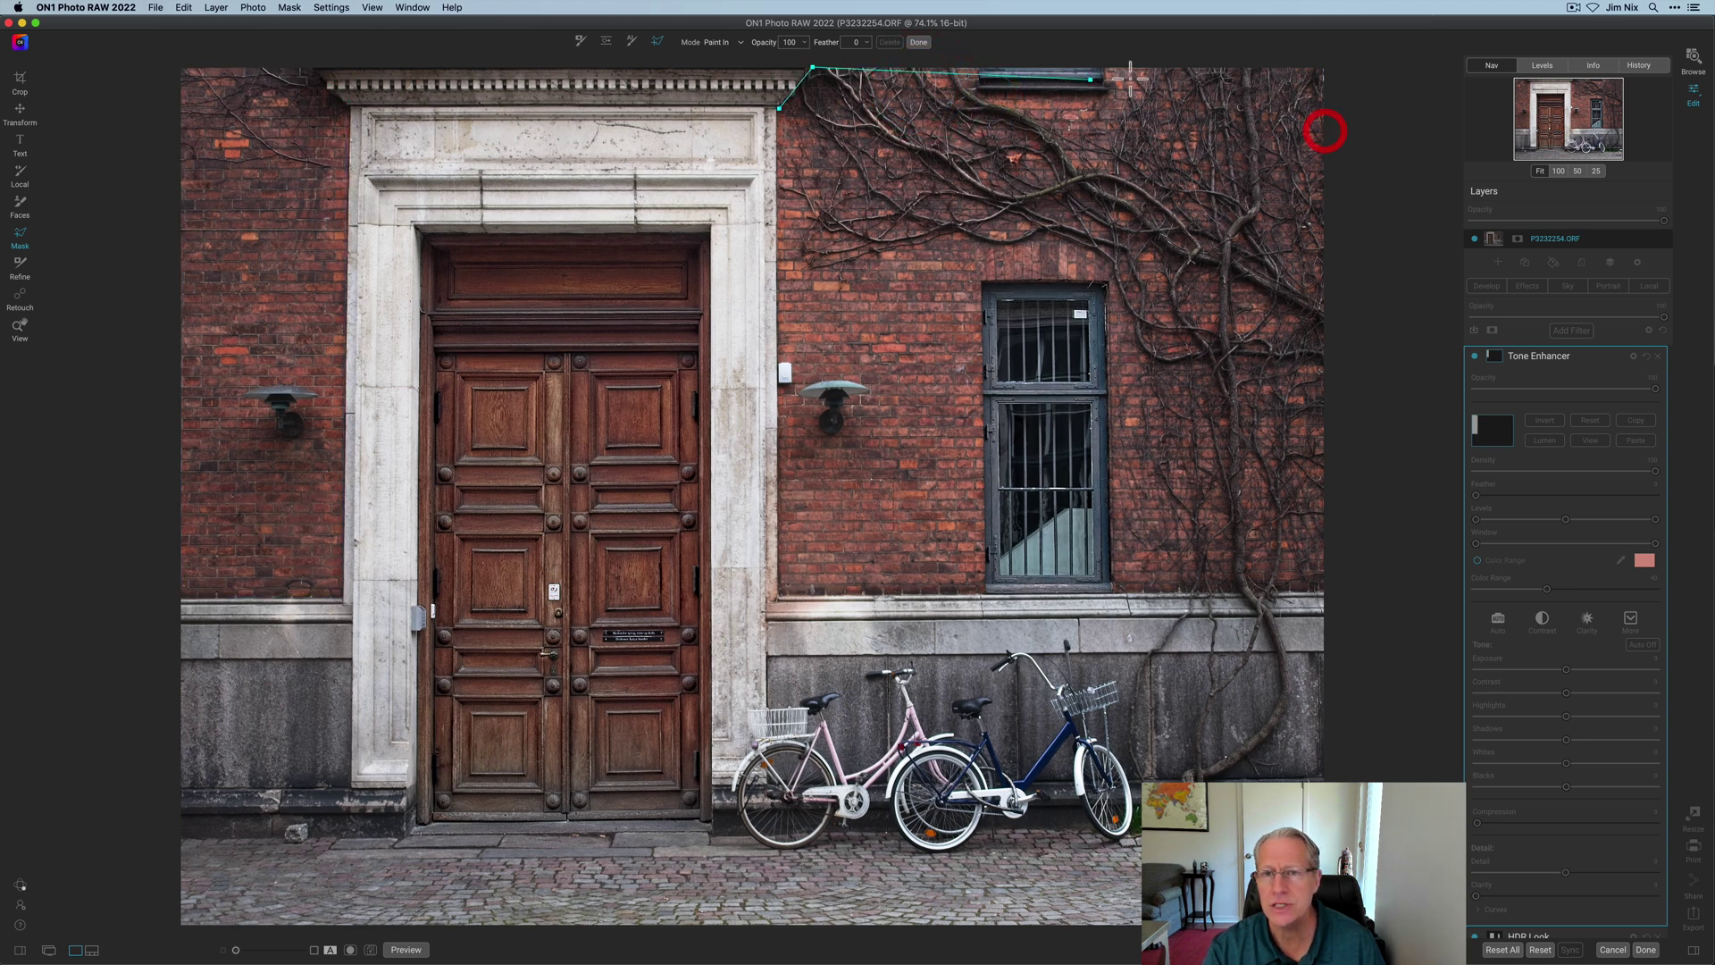
{"action": "left_click", "coordinate": [1325, 67]}
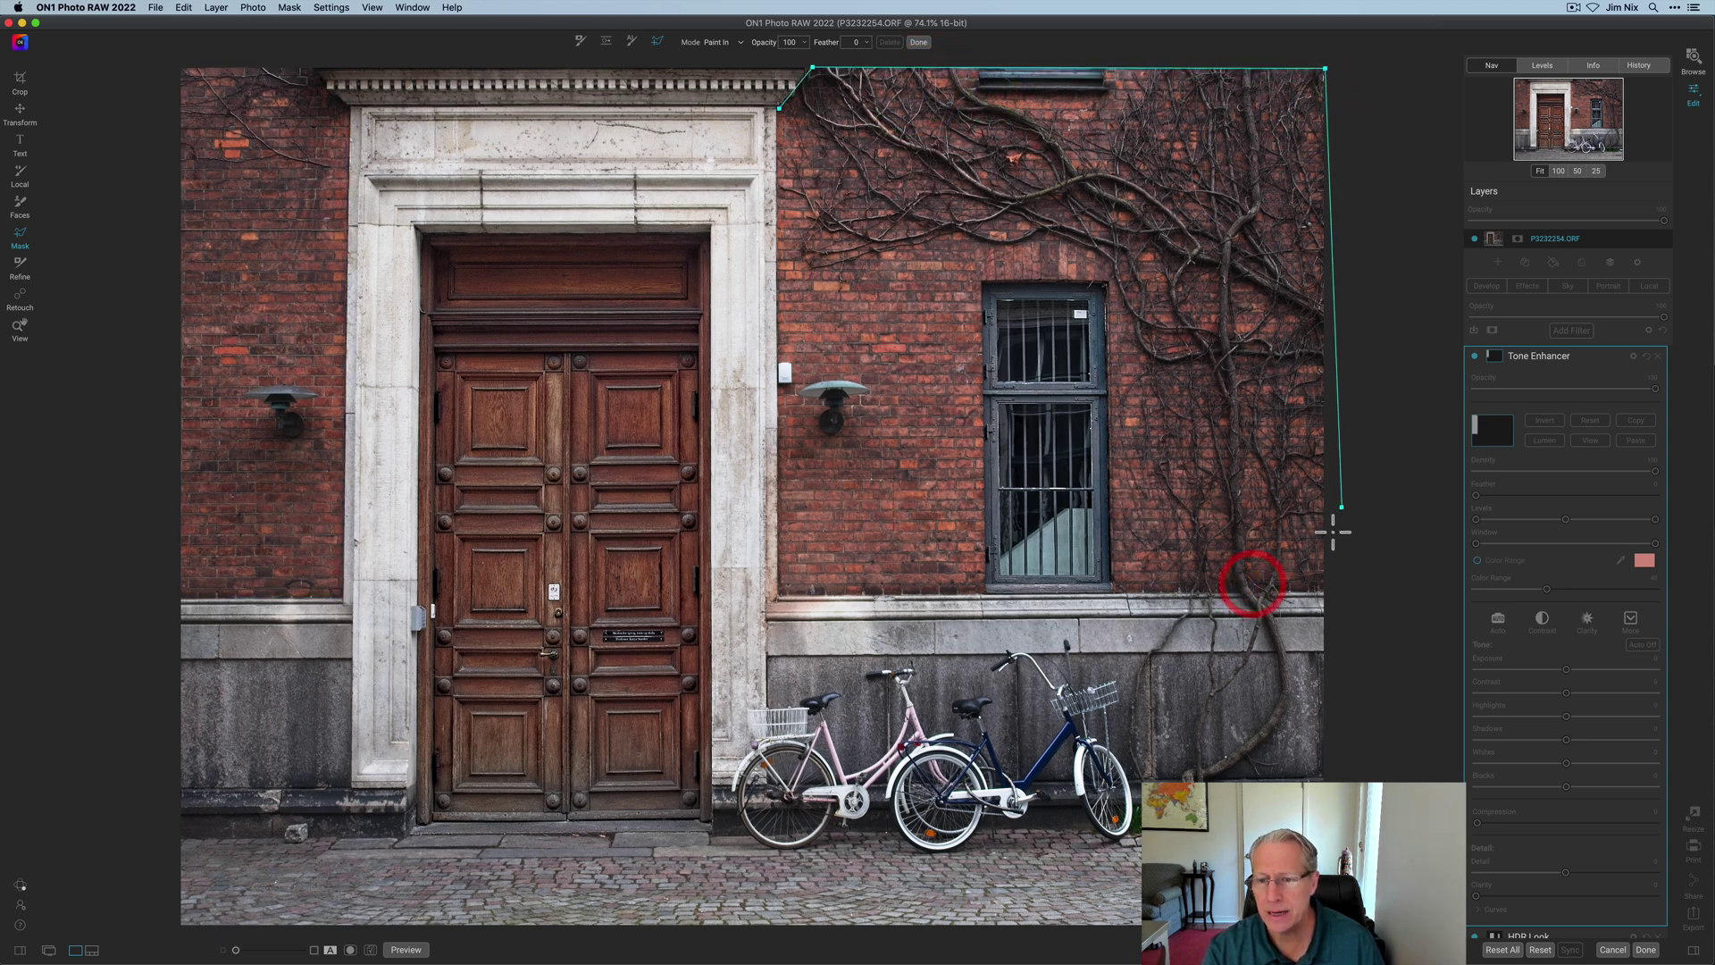
{"action": "left_click", "coordinate": [1323, 589]}
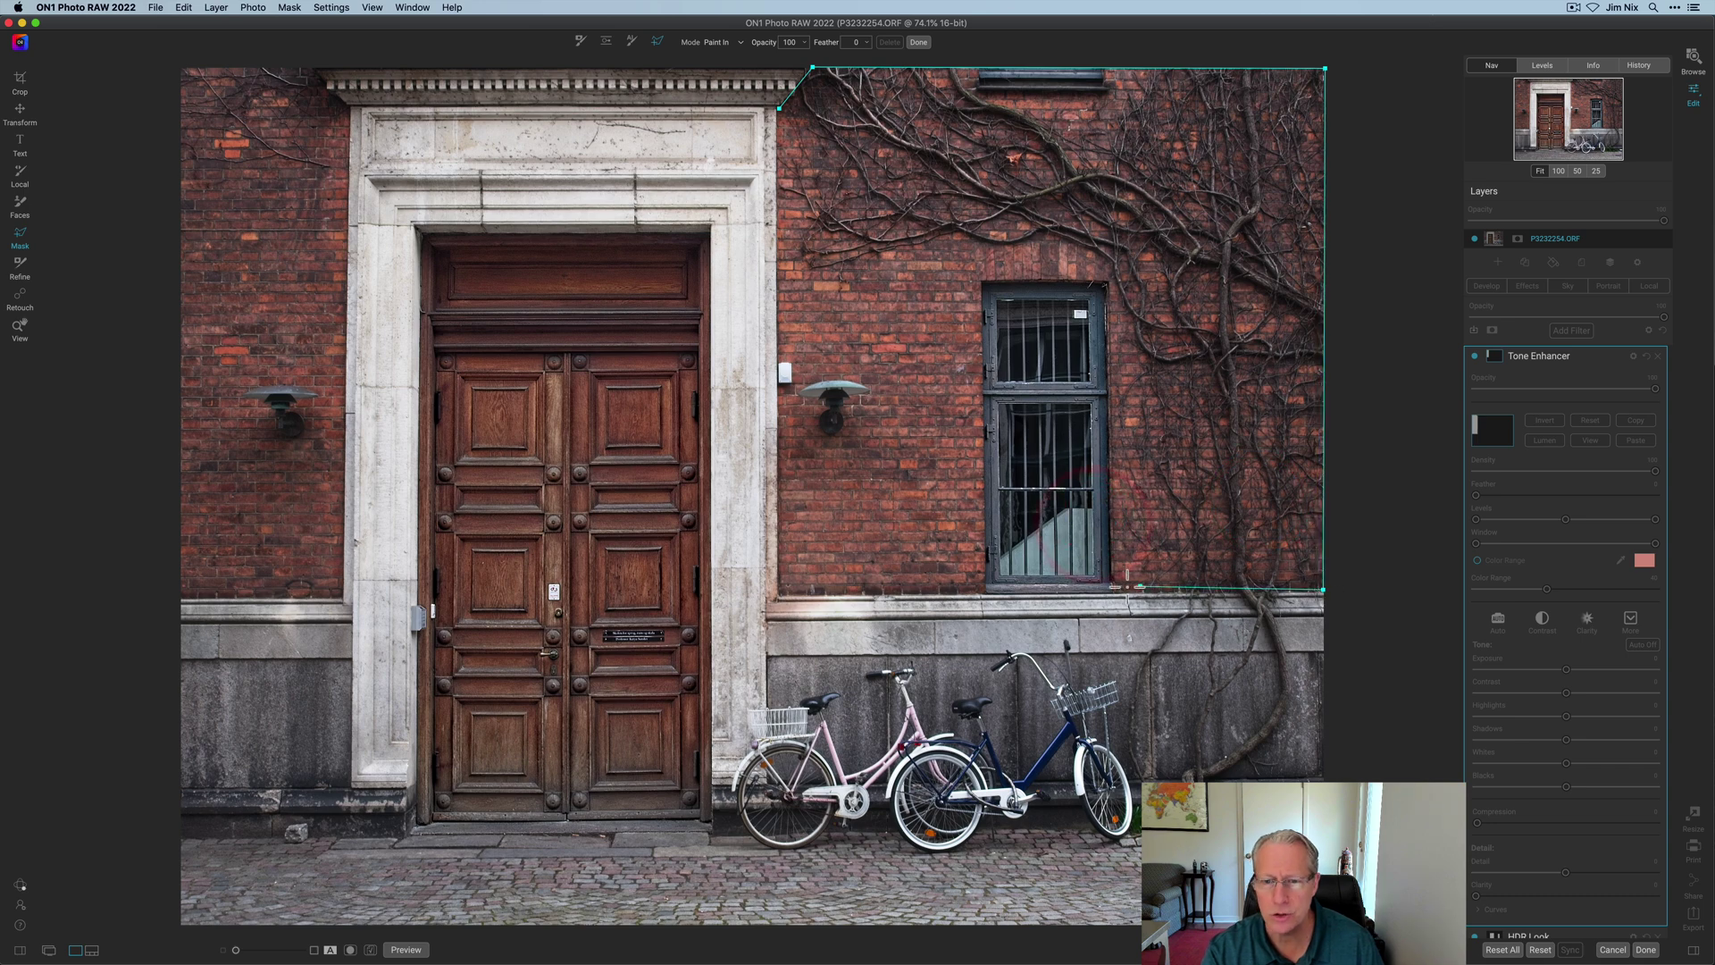
{"action": "left_click", "coordinate": [992, 280]}
{"action": "left_click", "coordinate": [983, 588]}
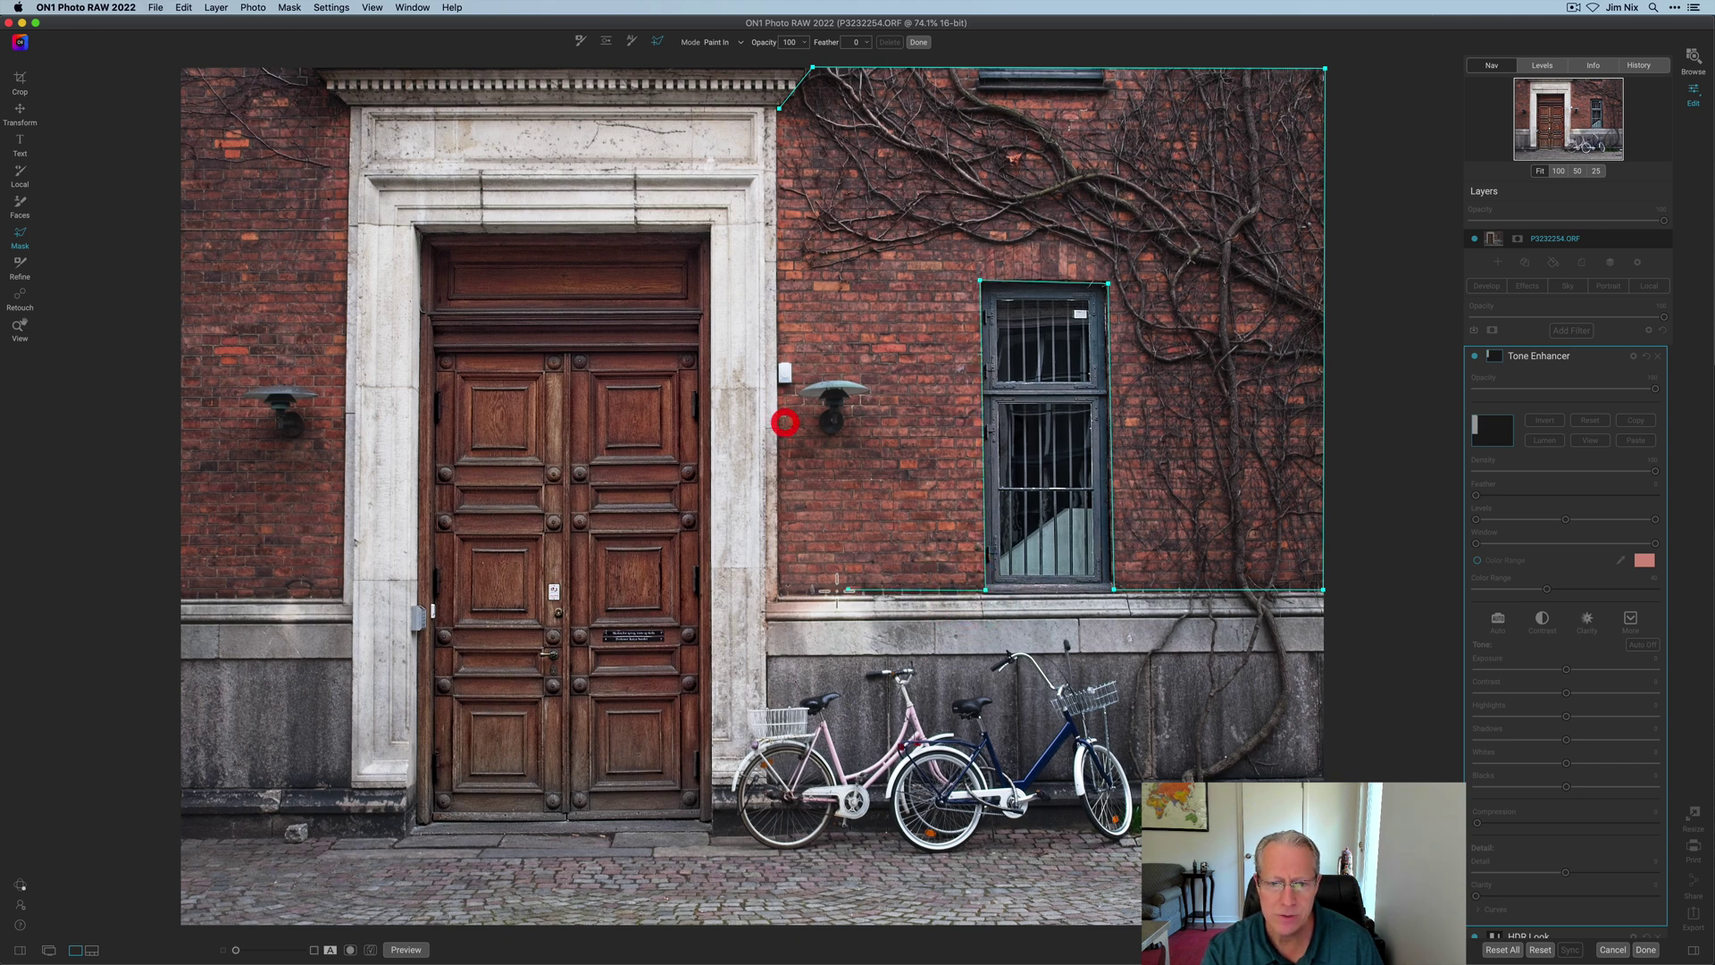
{"action": "left_click", "coordinate": [784, 592]}
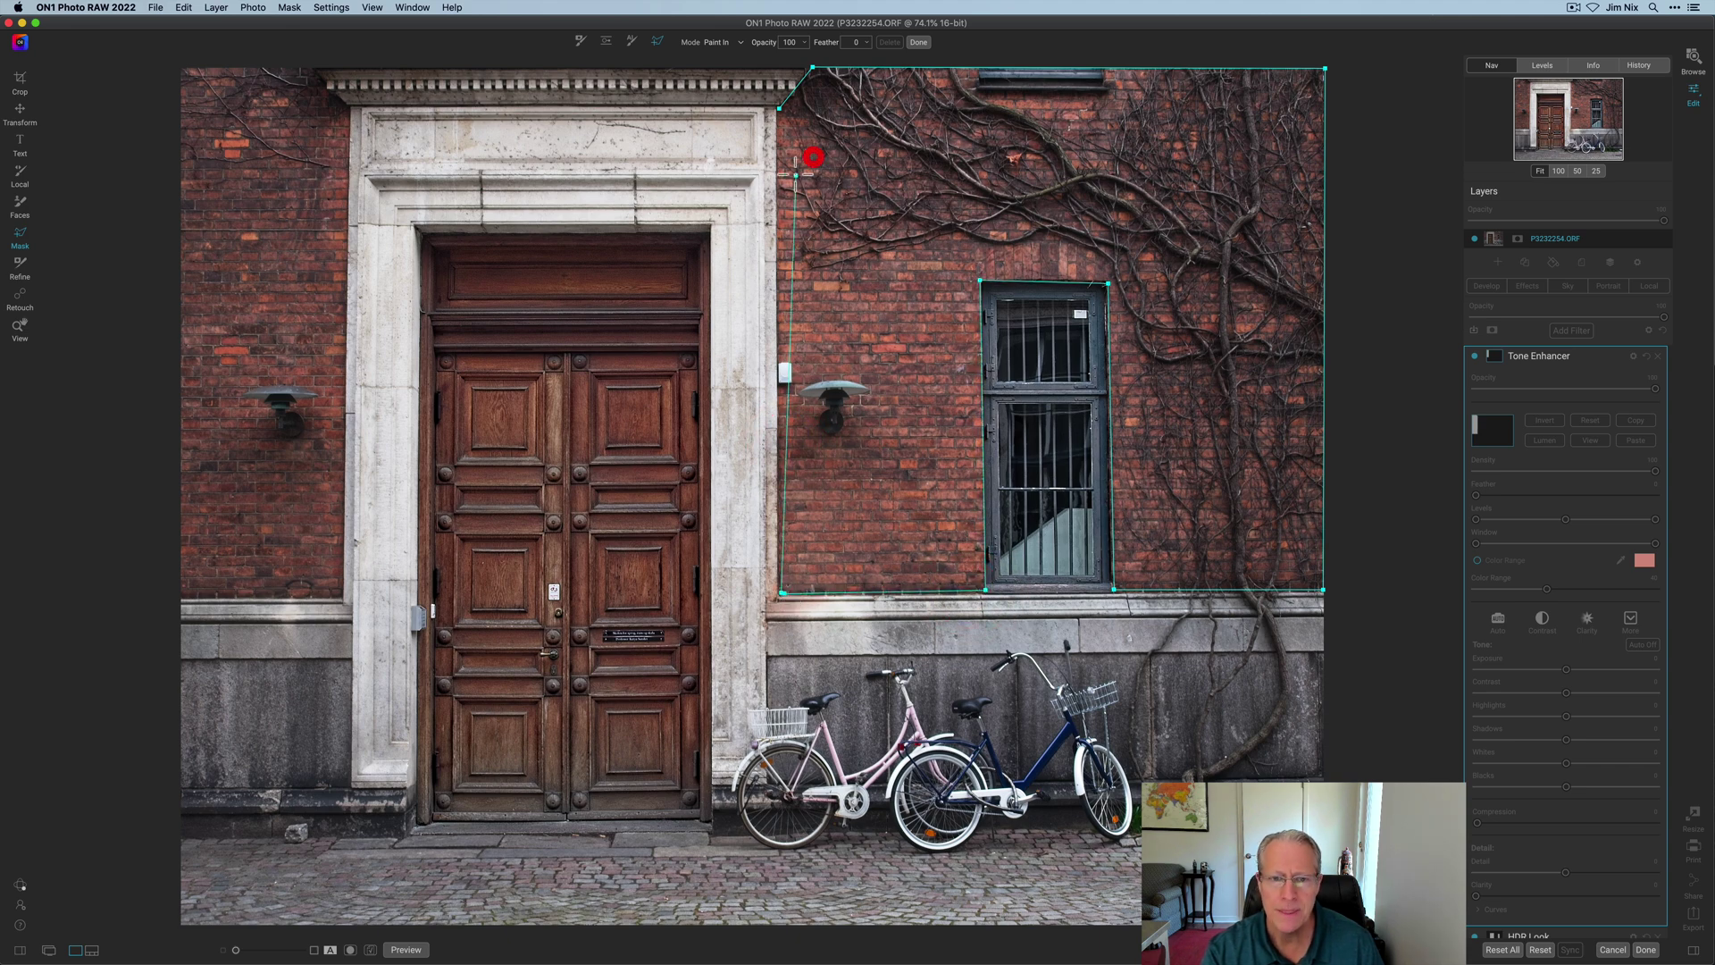
{"action": "left_click", "coordinate": [792, 120]}
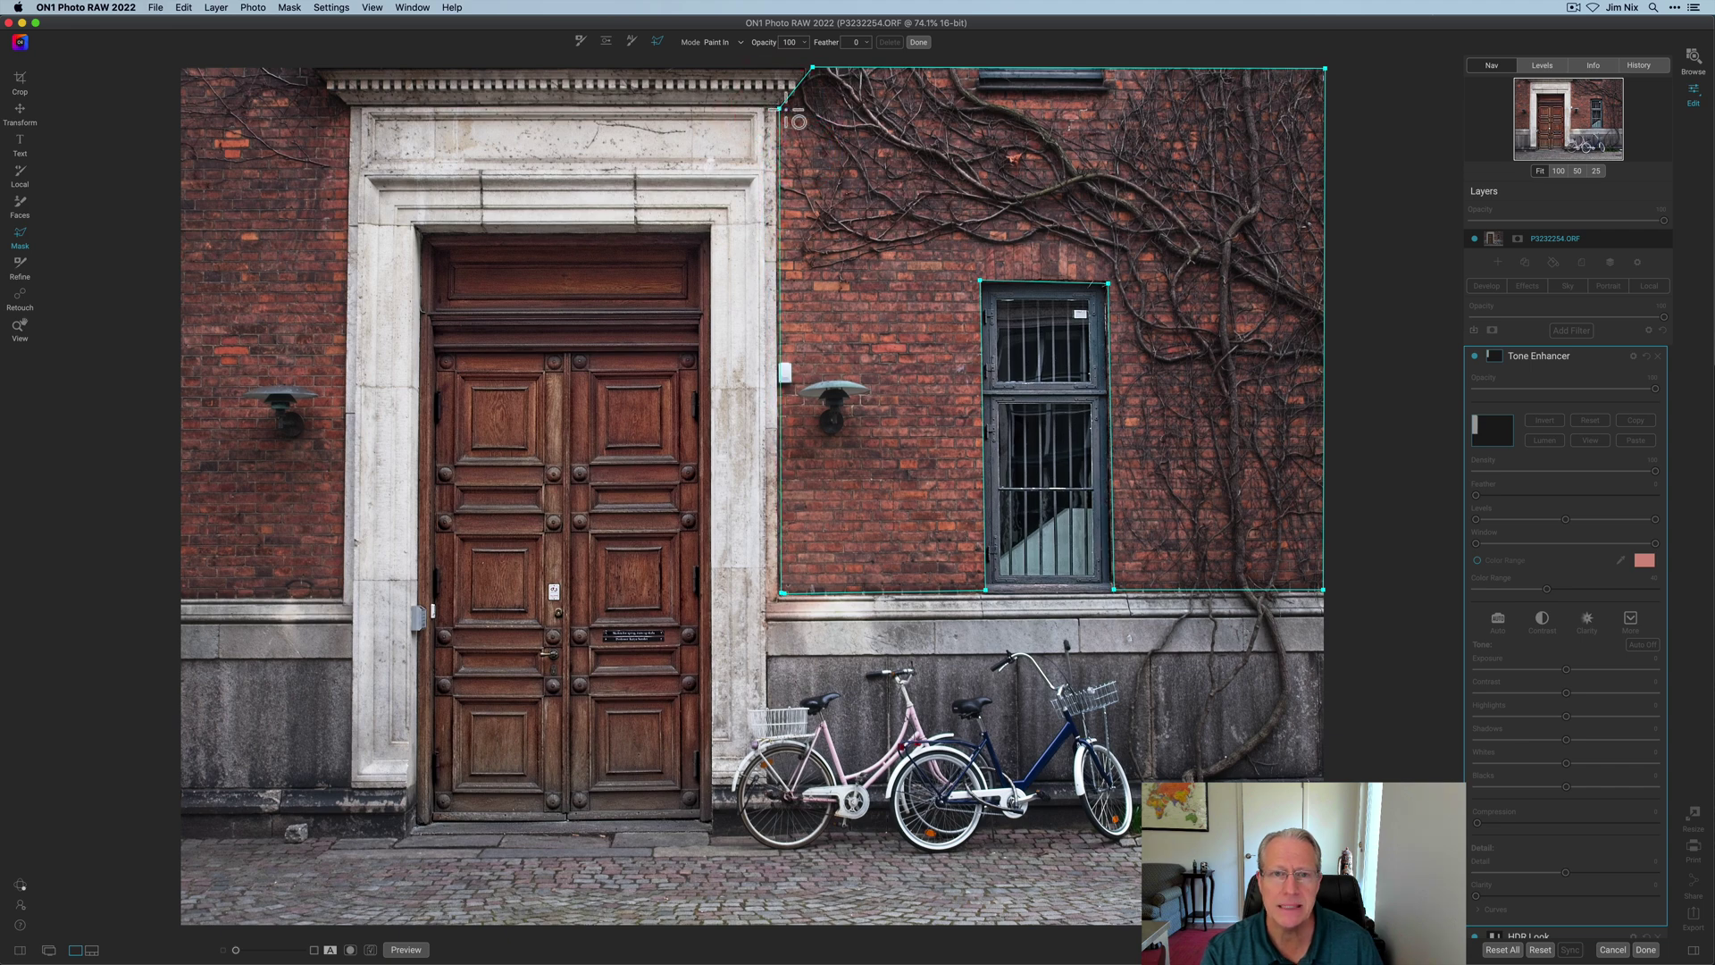
- Apply the line masks on both brick walls and check them in the Tone Enhancer's mask view
{"action": "left_click", "coordinate": [918, 42]}
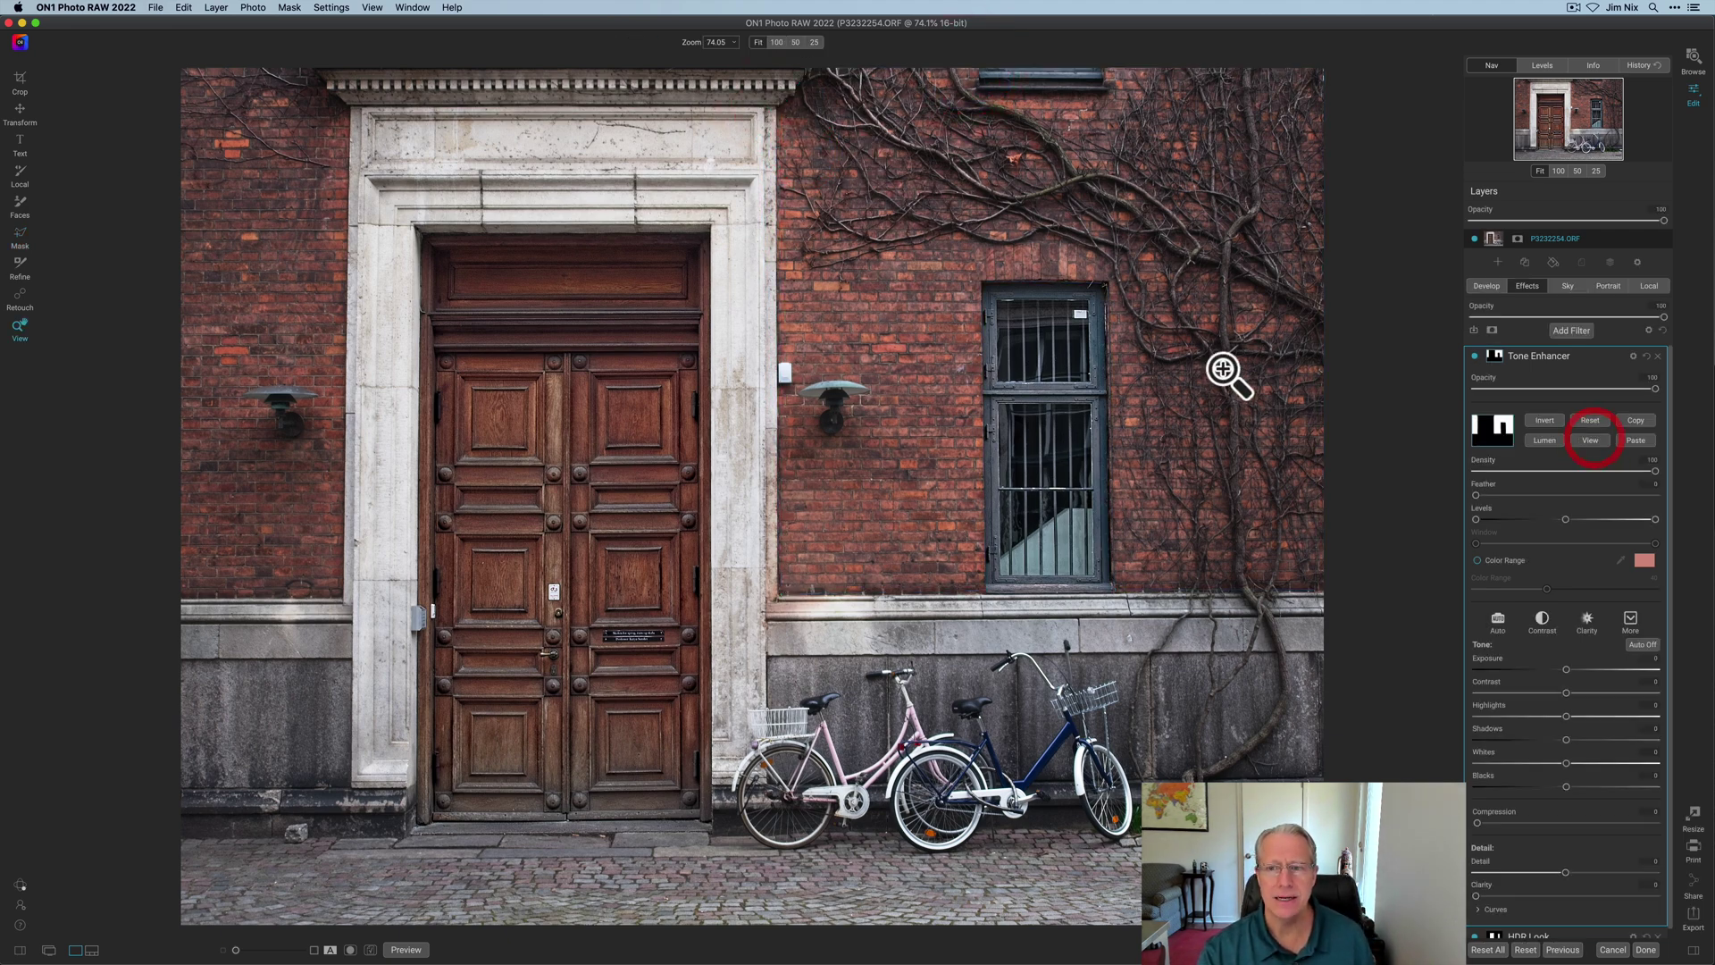
{"action": "left_click", "coordinate": [1594, 438]}
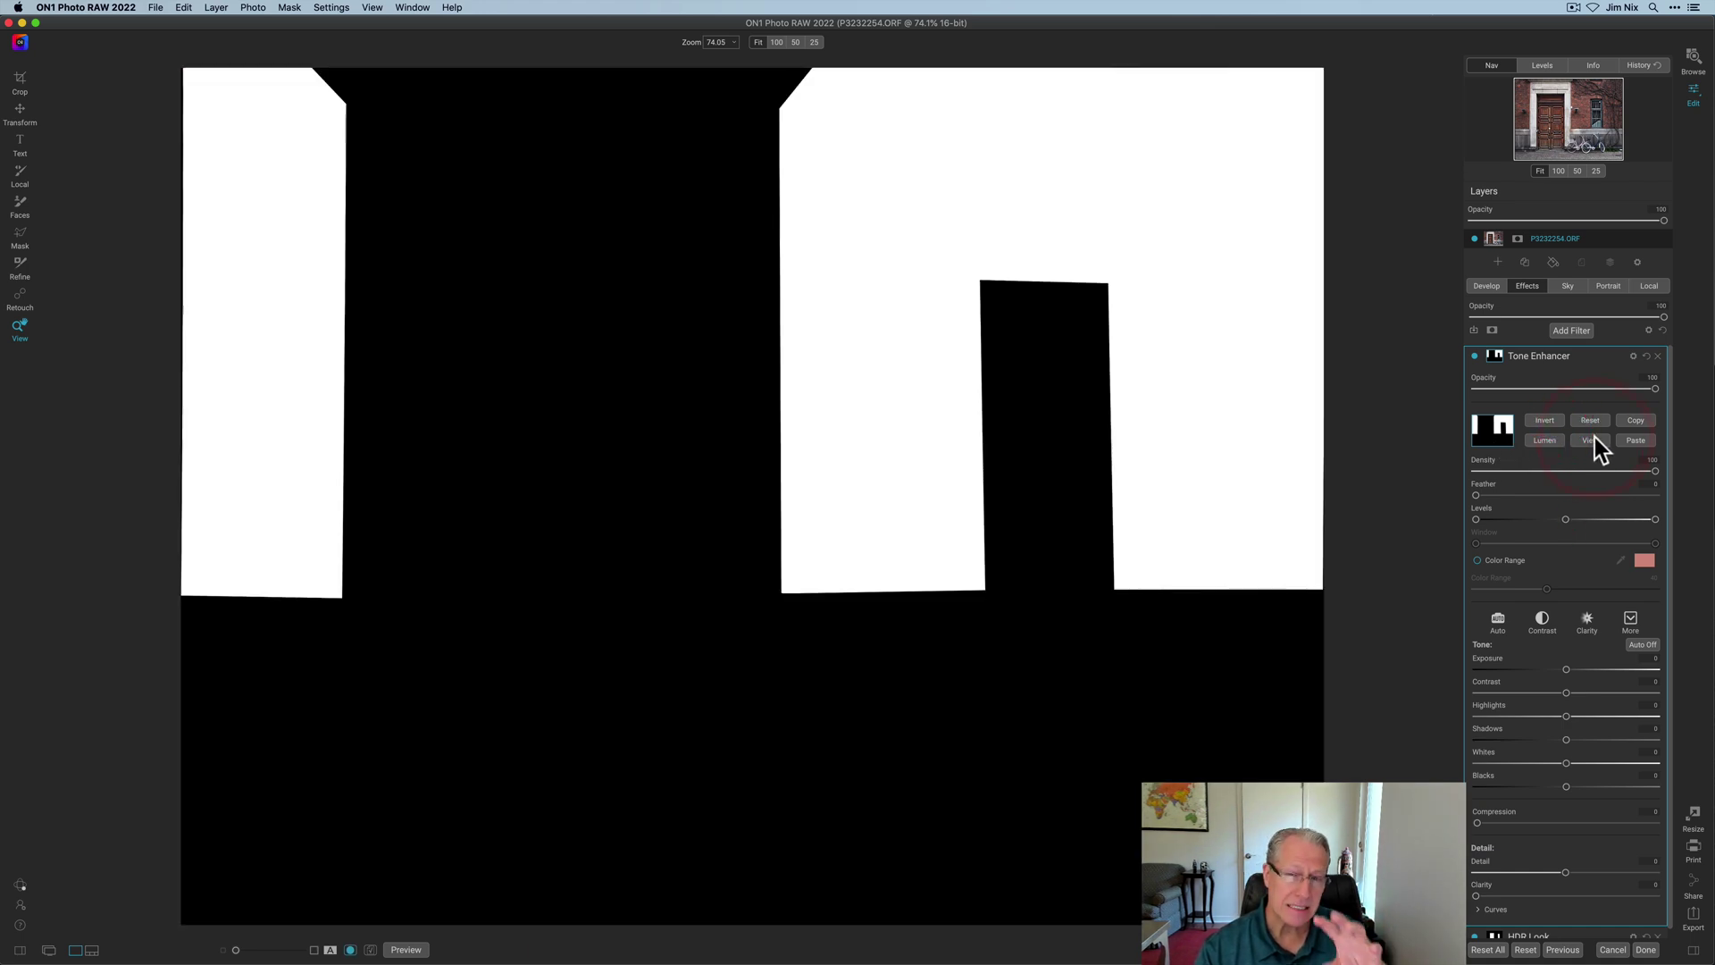
{"action": "left_click", "coordinate": [1593, 438]}
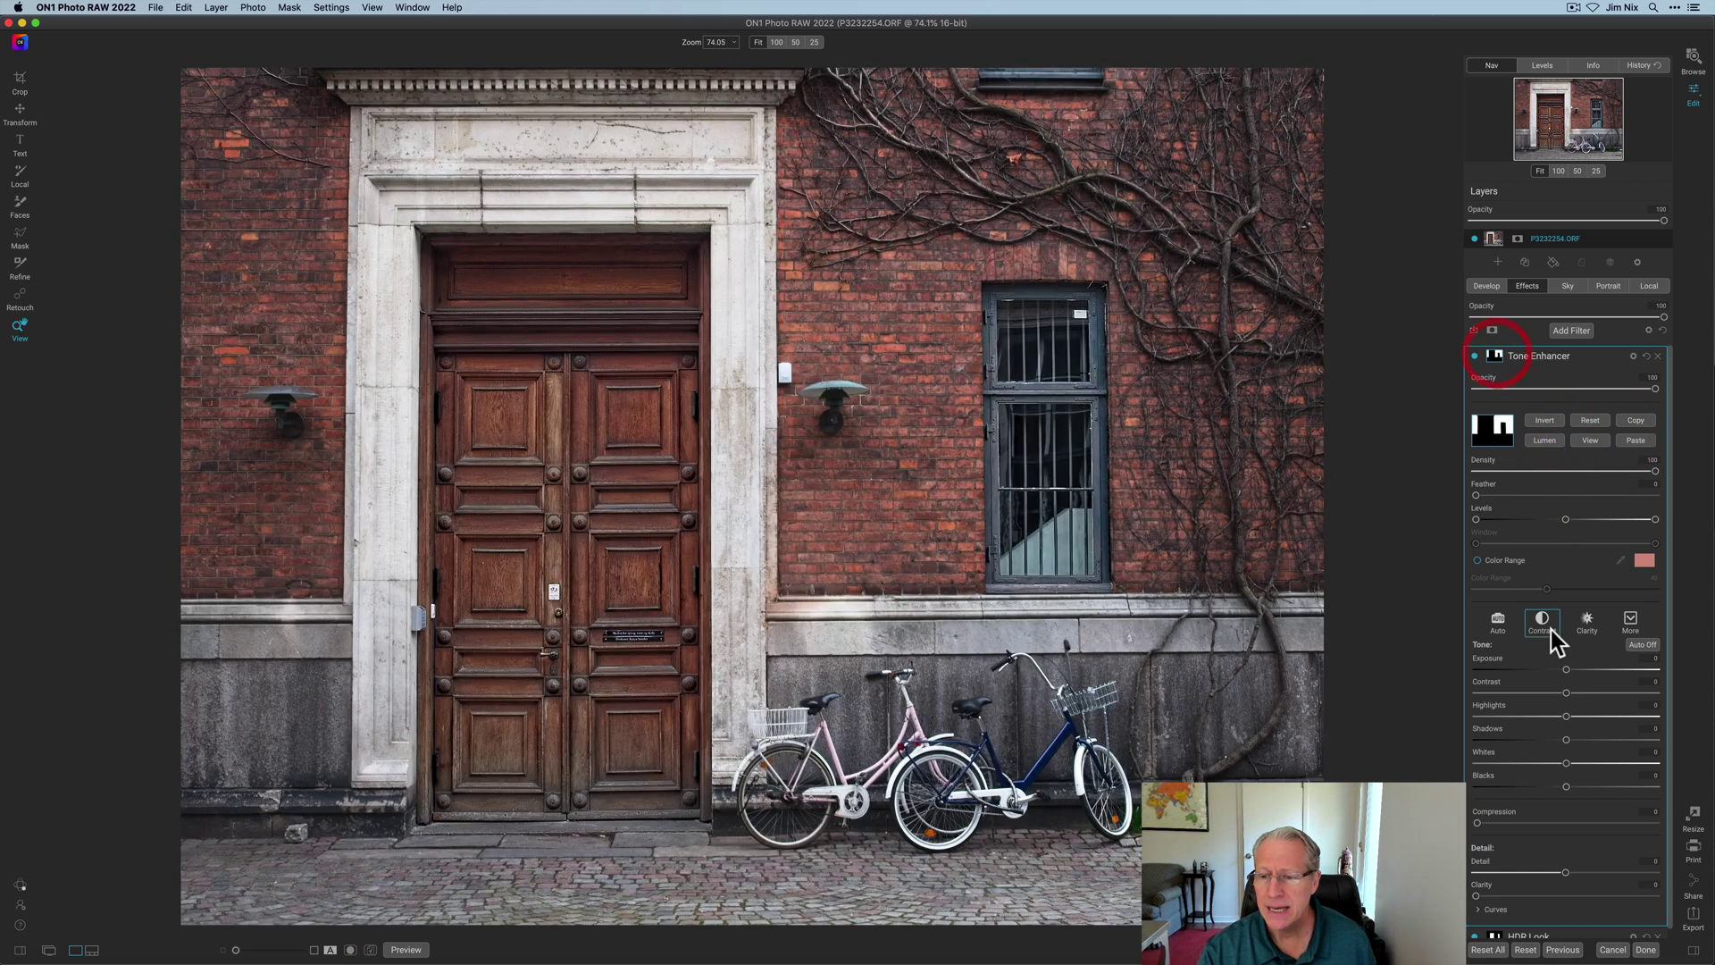
- Collapse the mask controls and lower the Tone Enhancer's Exposure to about -0.75
{"action": "left_click", "coordinate": [1496, 353]}
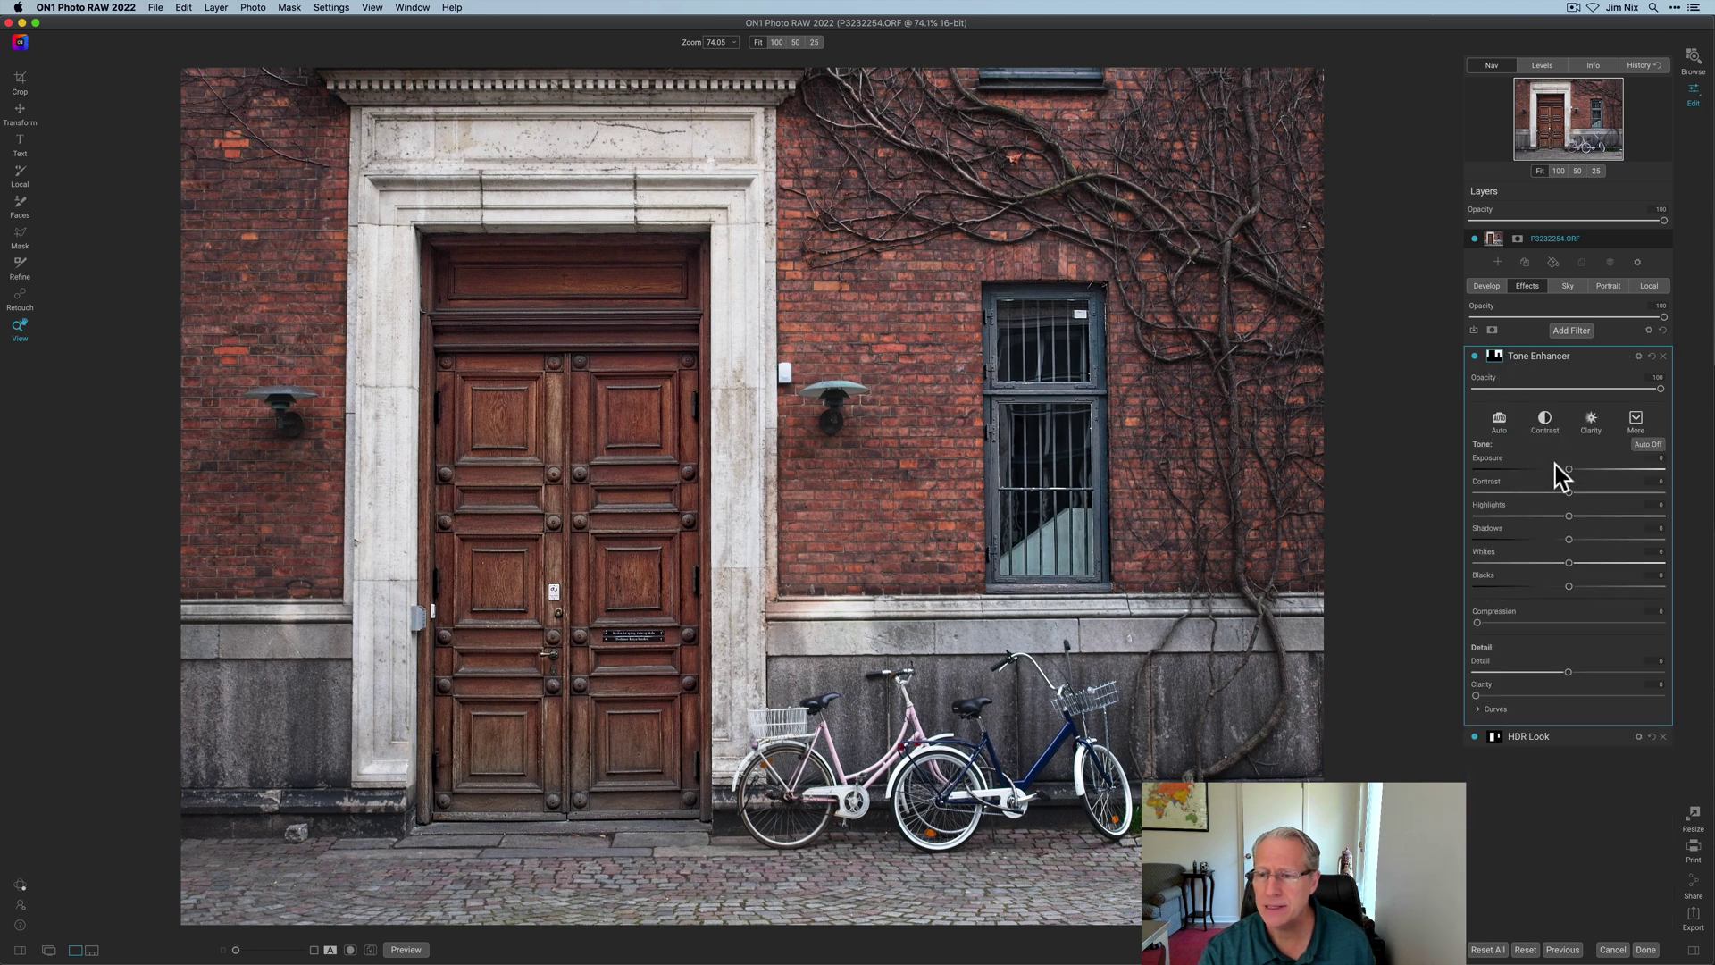
{"action": "left_click_drag", "start_coordinate": [1568, 467], "coordinate": [1557, 467]}
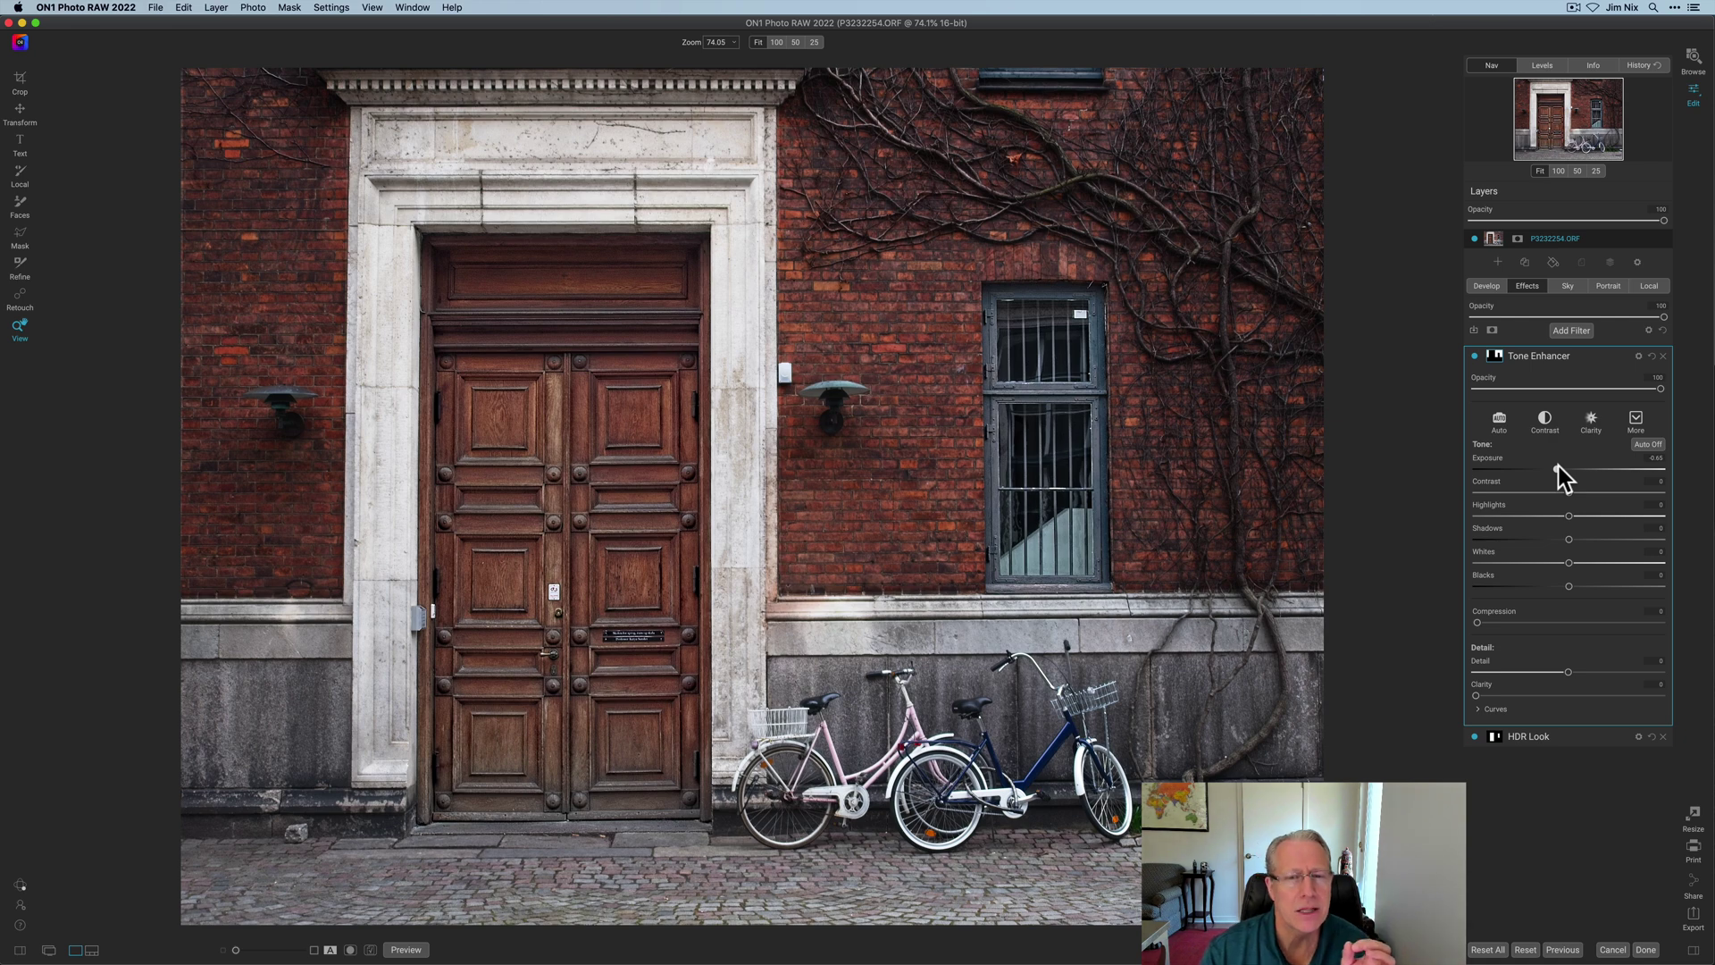
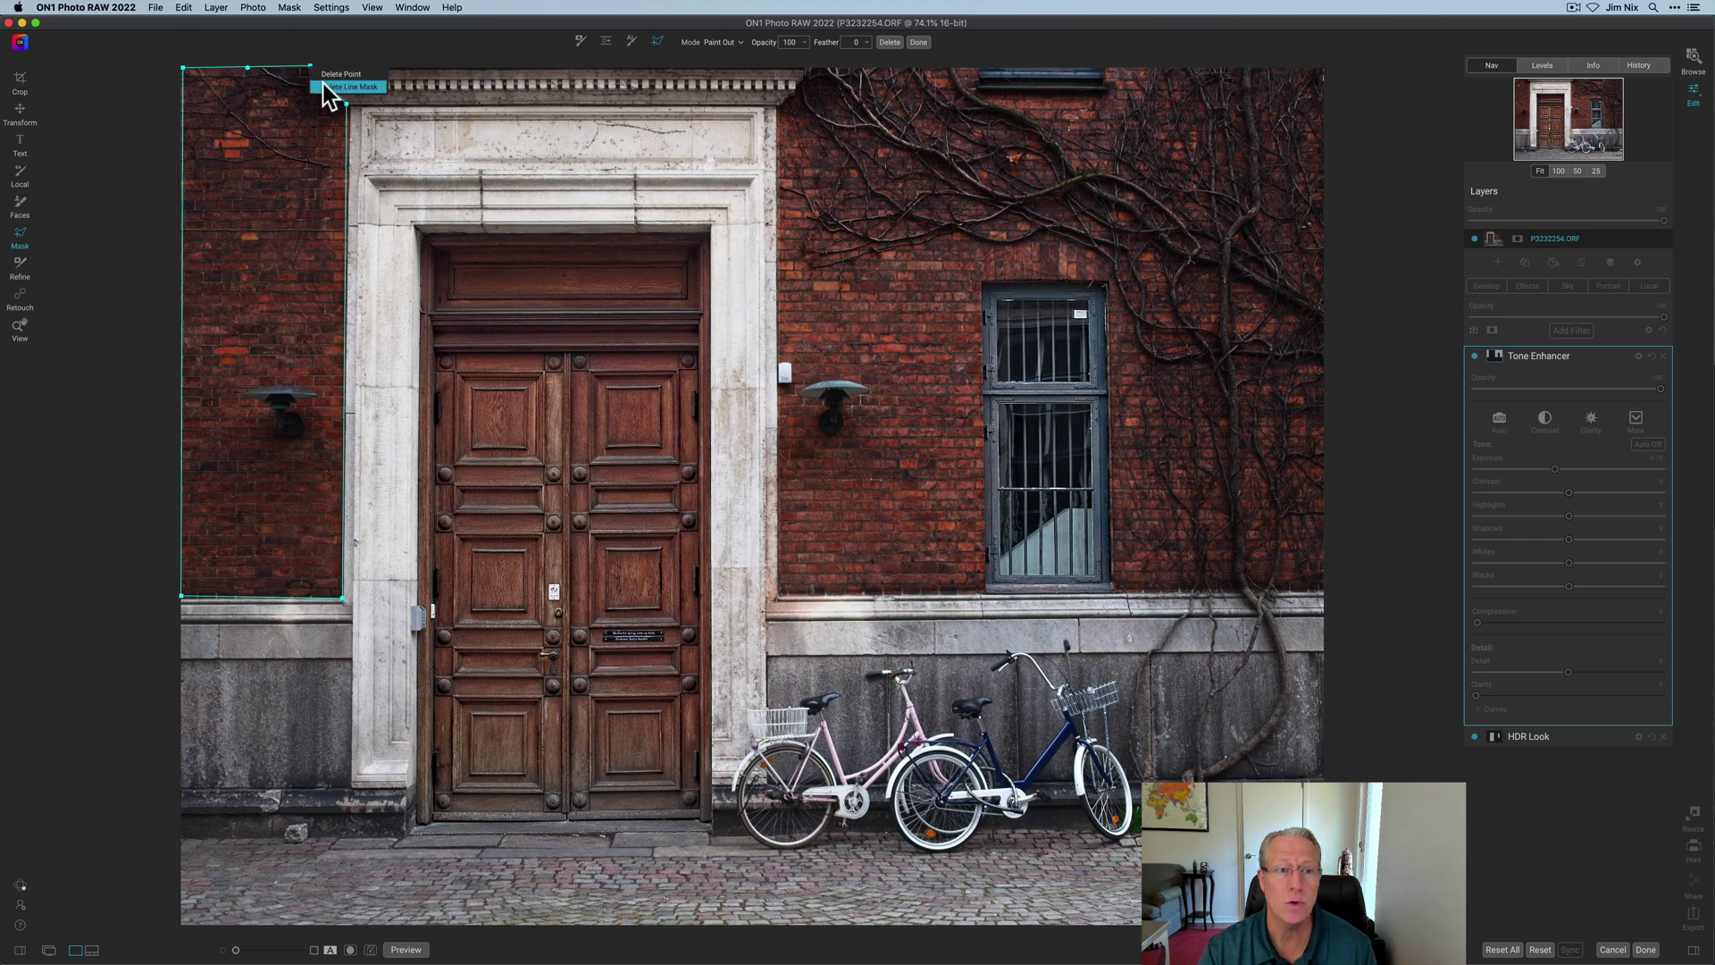
- Delete the extra point on the top edge of the left wall's outline and apply the line mask
{"action": "left_click", "coordinate": [325, 73]}
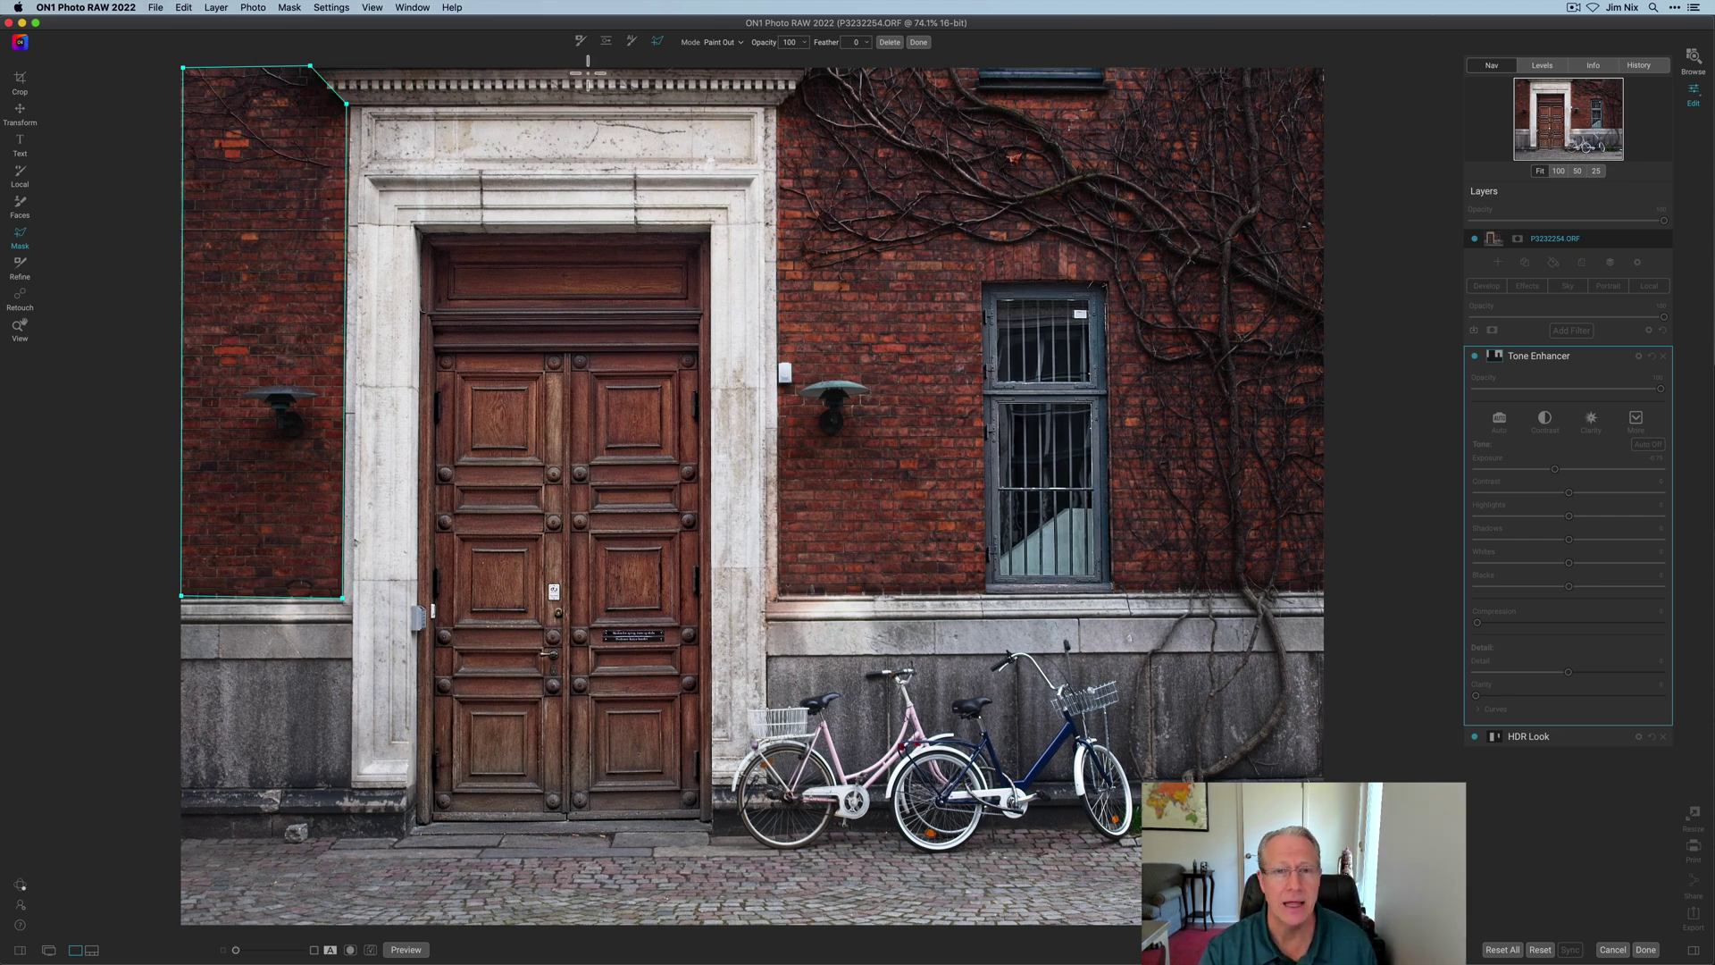
{"action": "left_click", "coordinate": [917, 42]}
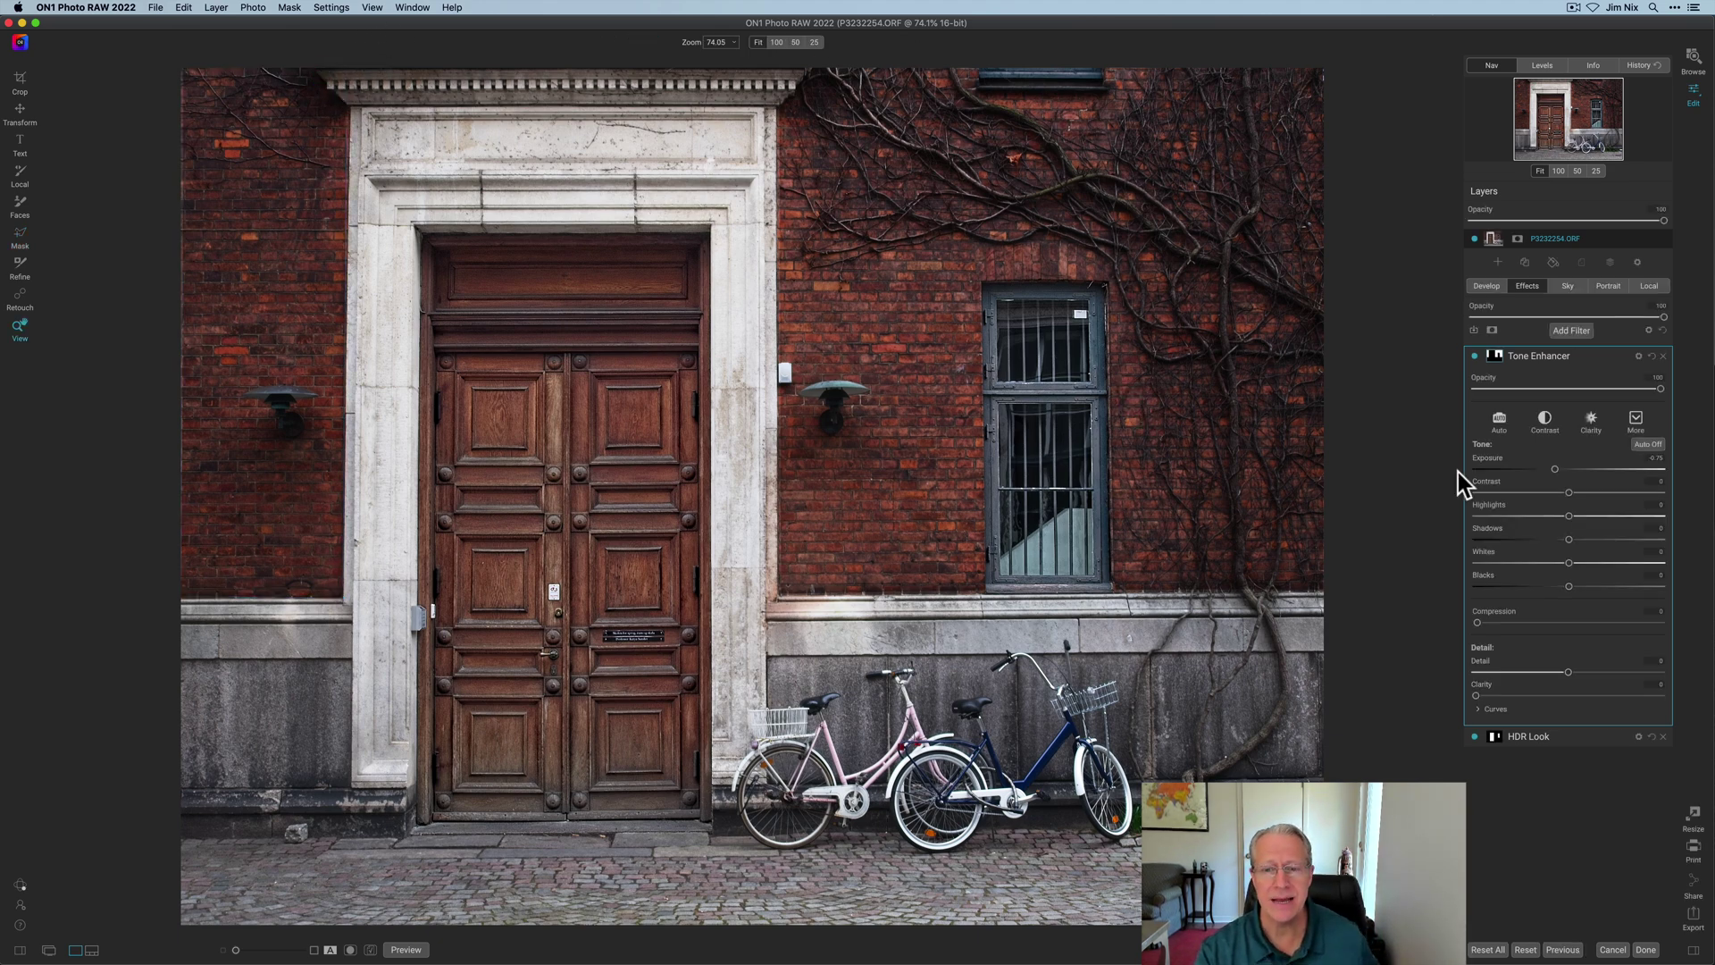
- Add a Glow filter and paste the copied door and window mask into it
{"action": "left_click", "coordinate": [1573, 330]}
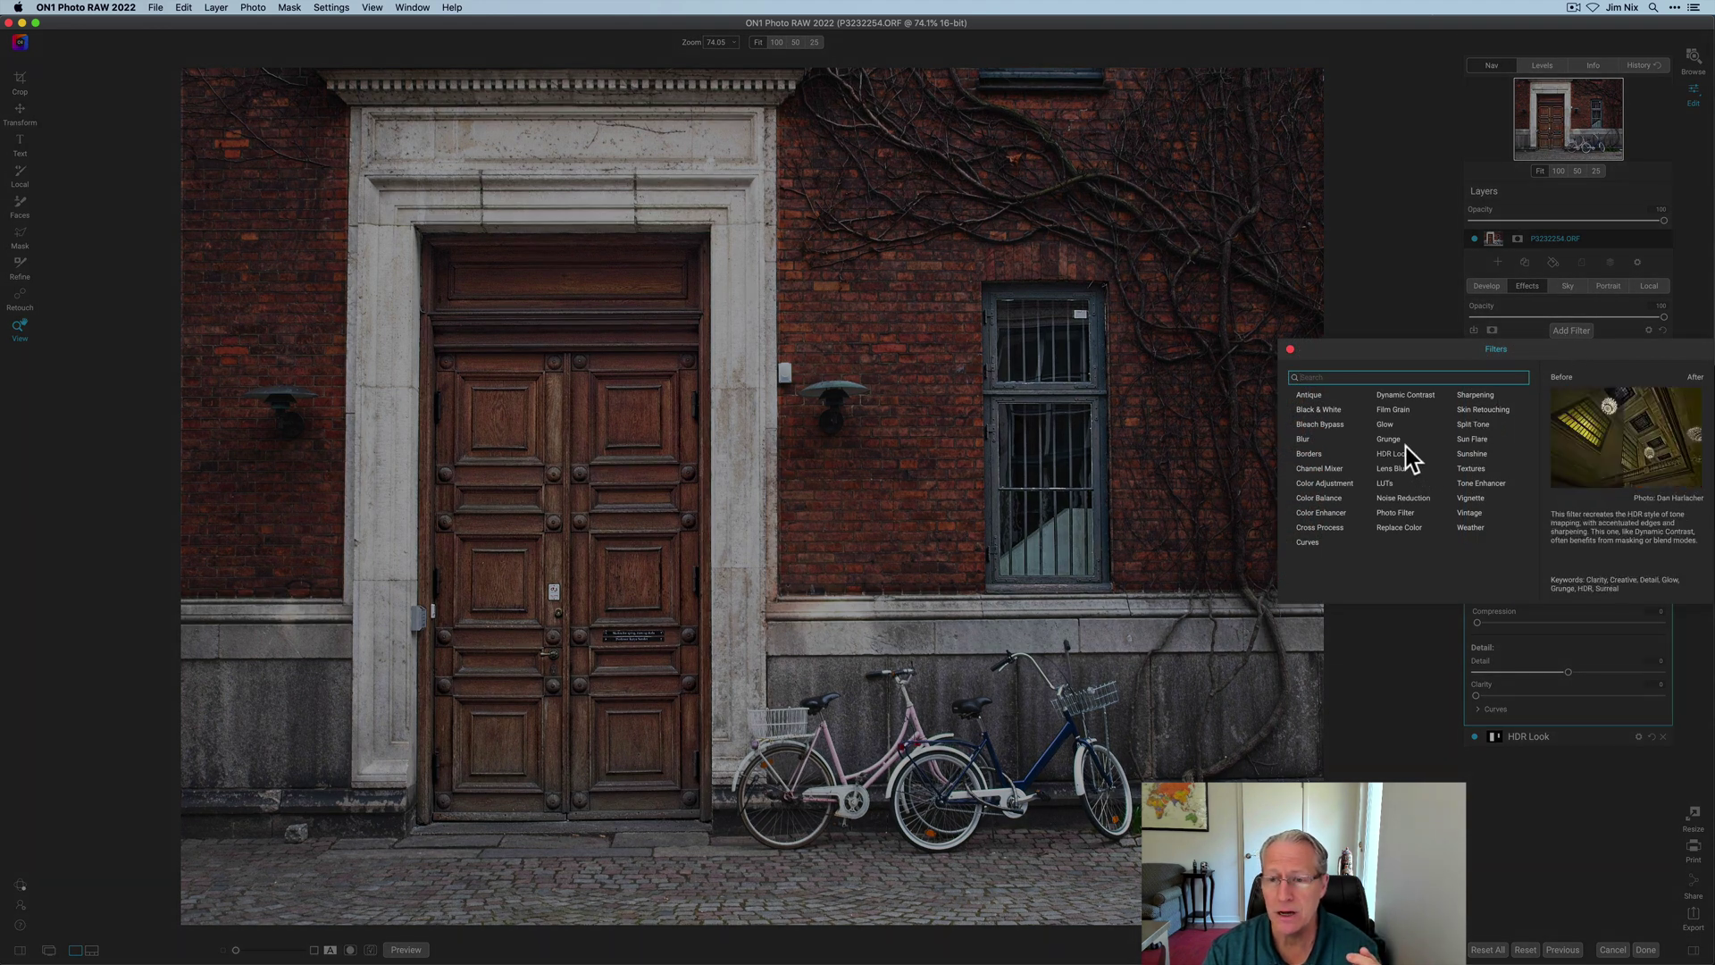
{"action": "left_click", "coordinate": [1390, 423]}
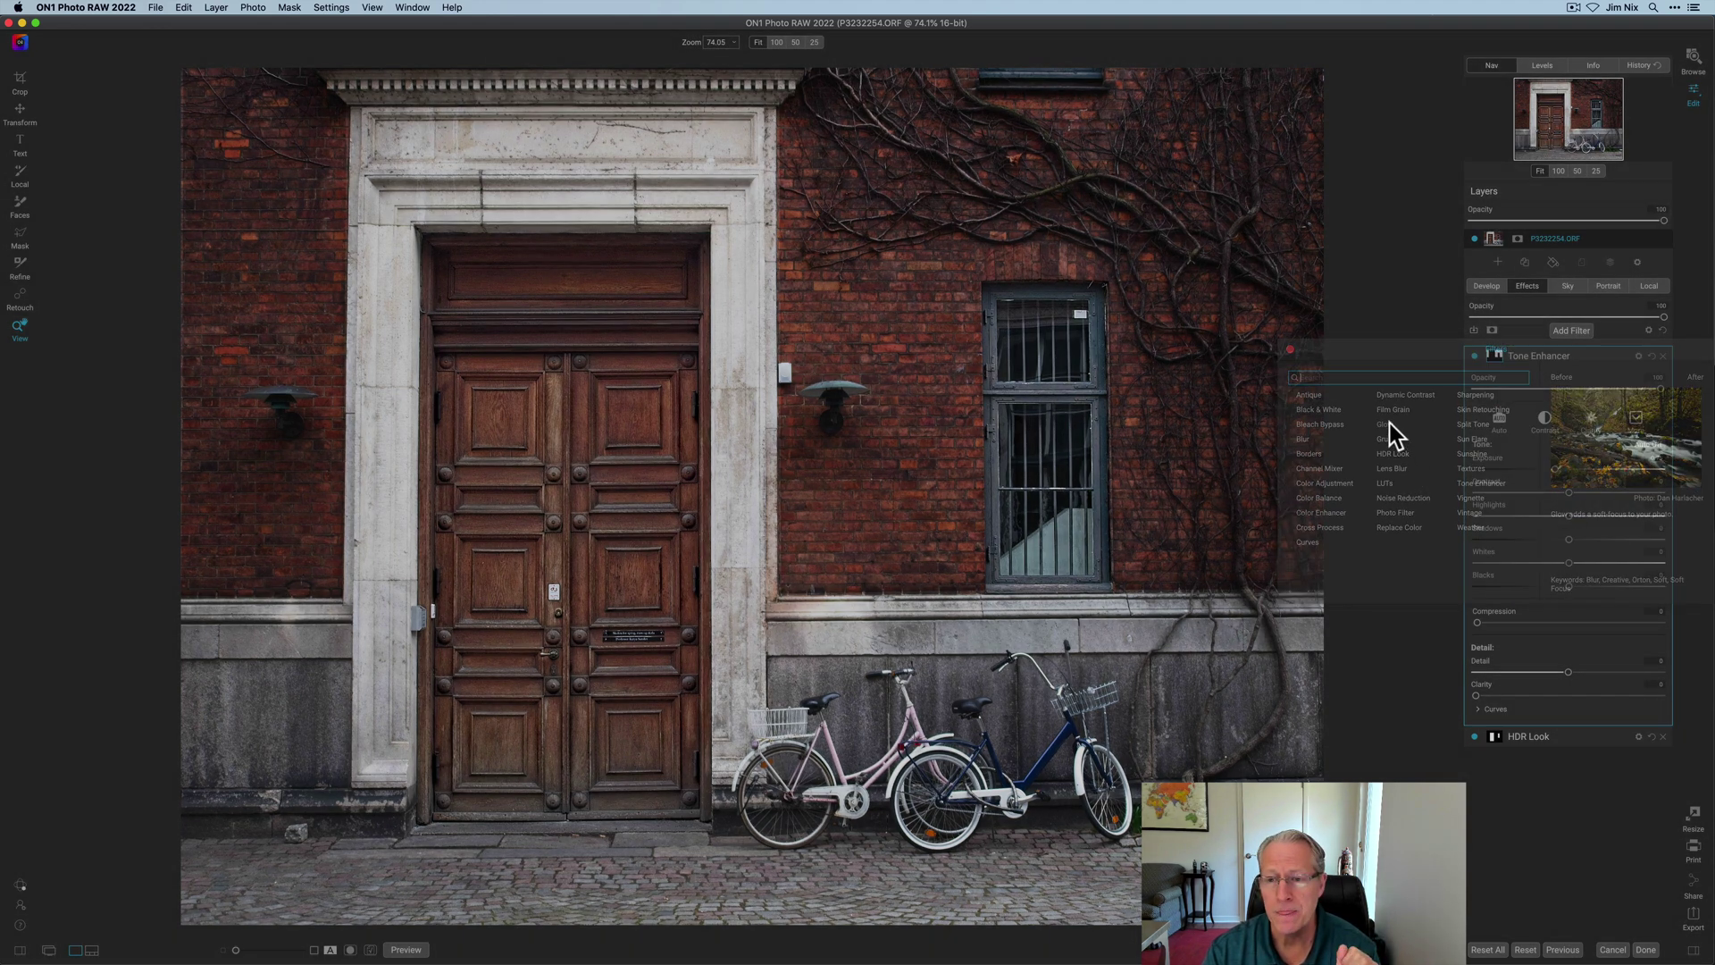
{"action": "left_click", "coordinate": [1495, 357]}
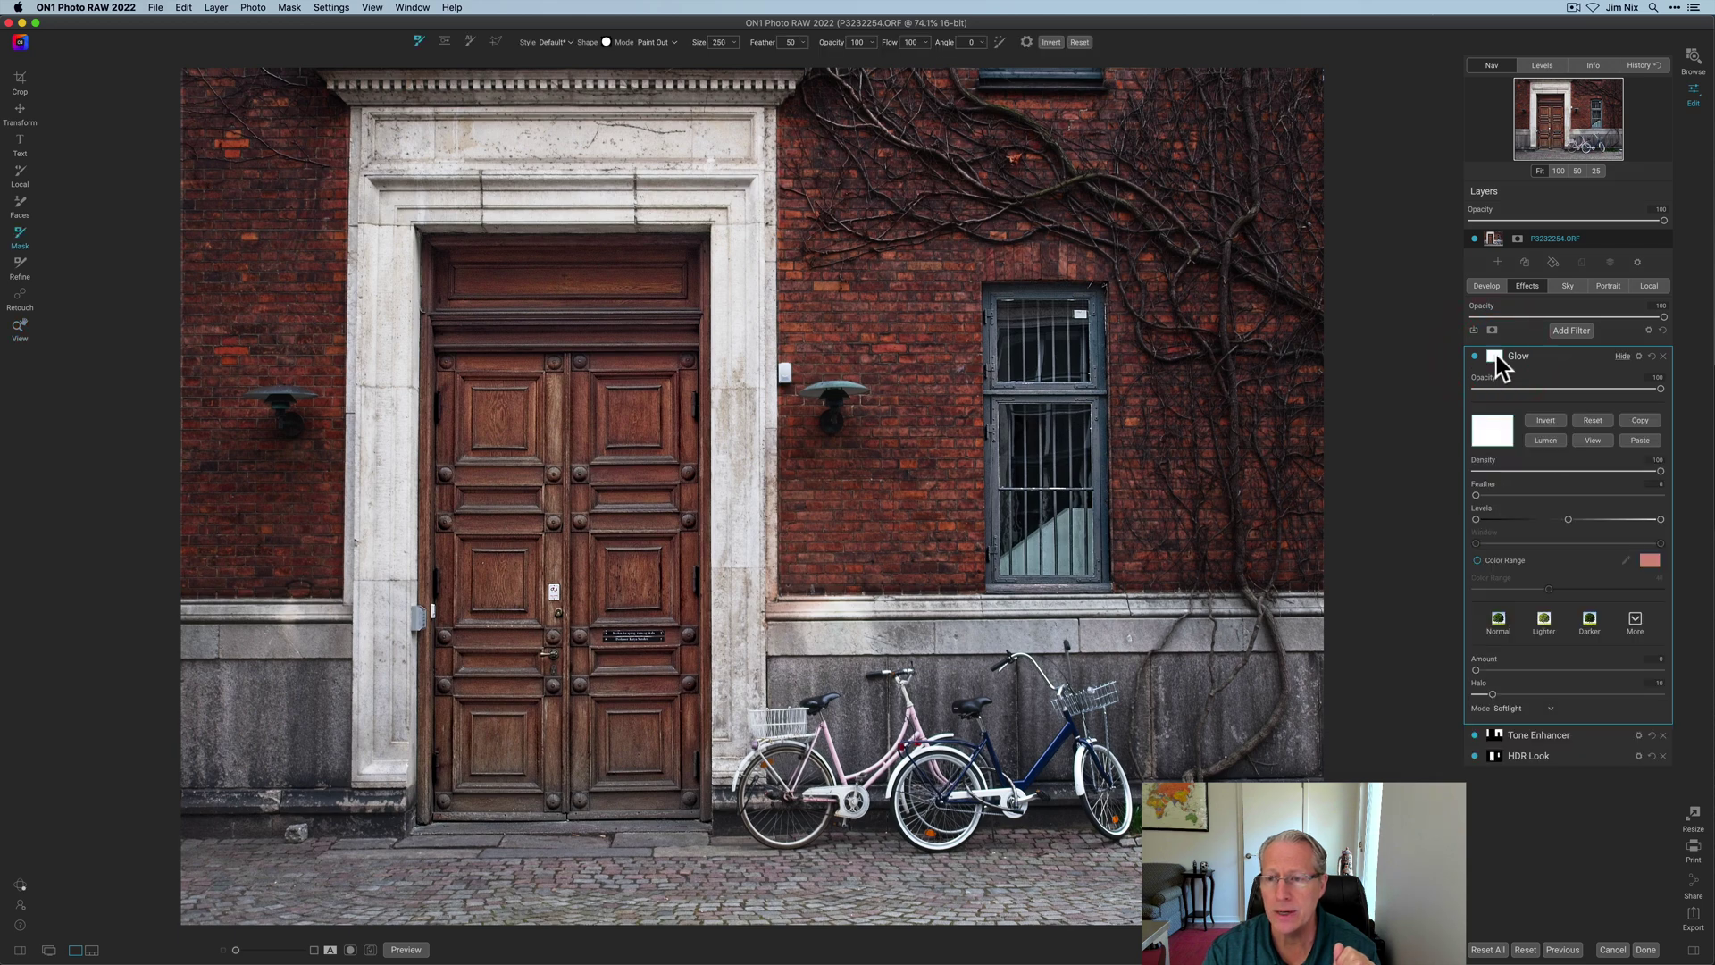
{"action": "left_click", "coordinate": [1642, 440]}
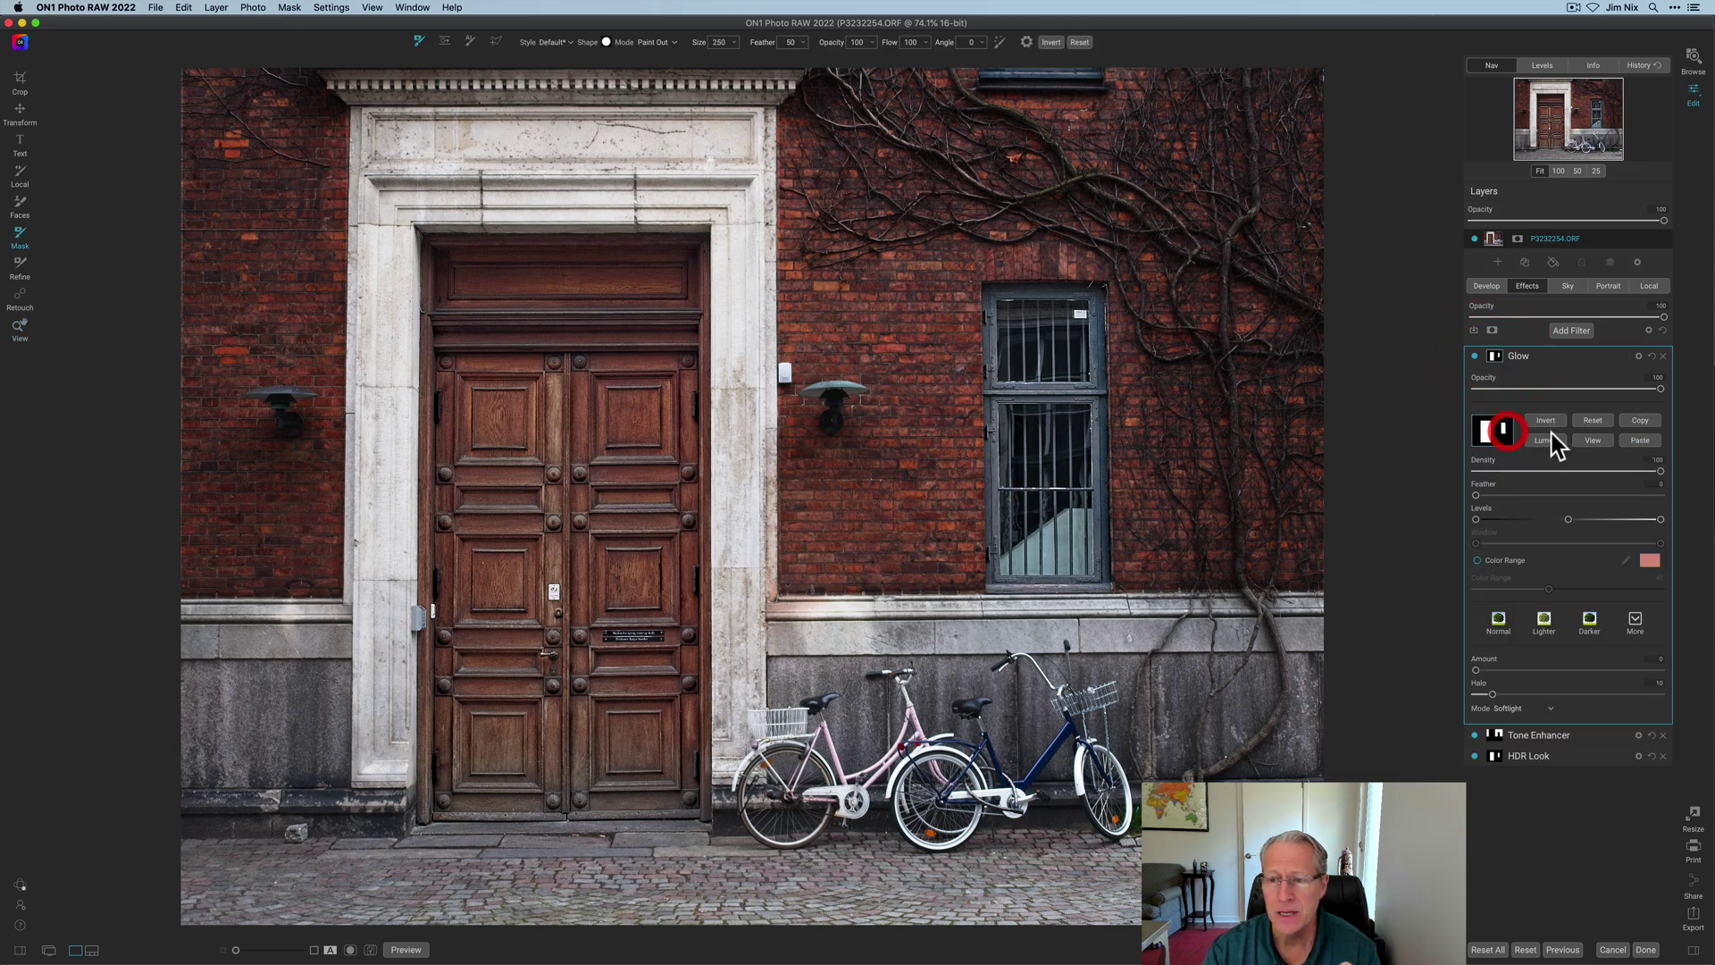
- Check the pasted mask in mask view and invert it so the Glow leaves out the door and window
{"action": "left_click", "coordinate": [1587, 440]}
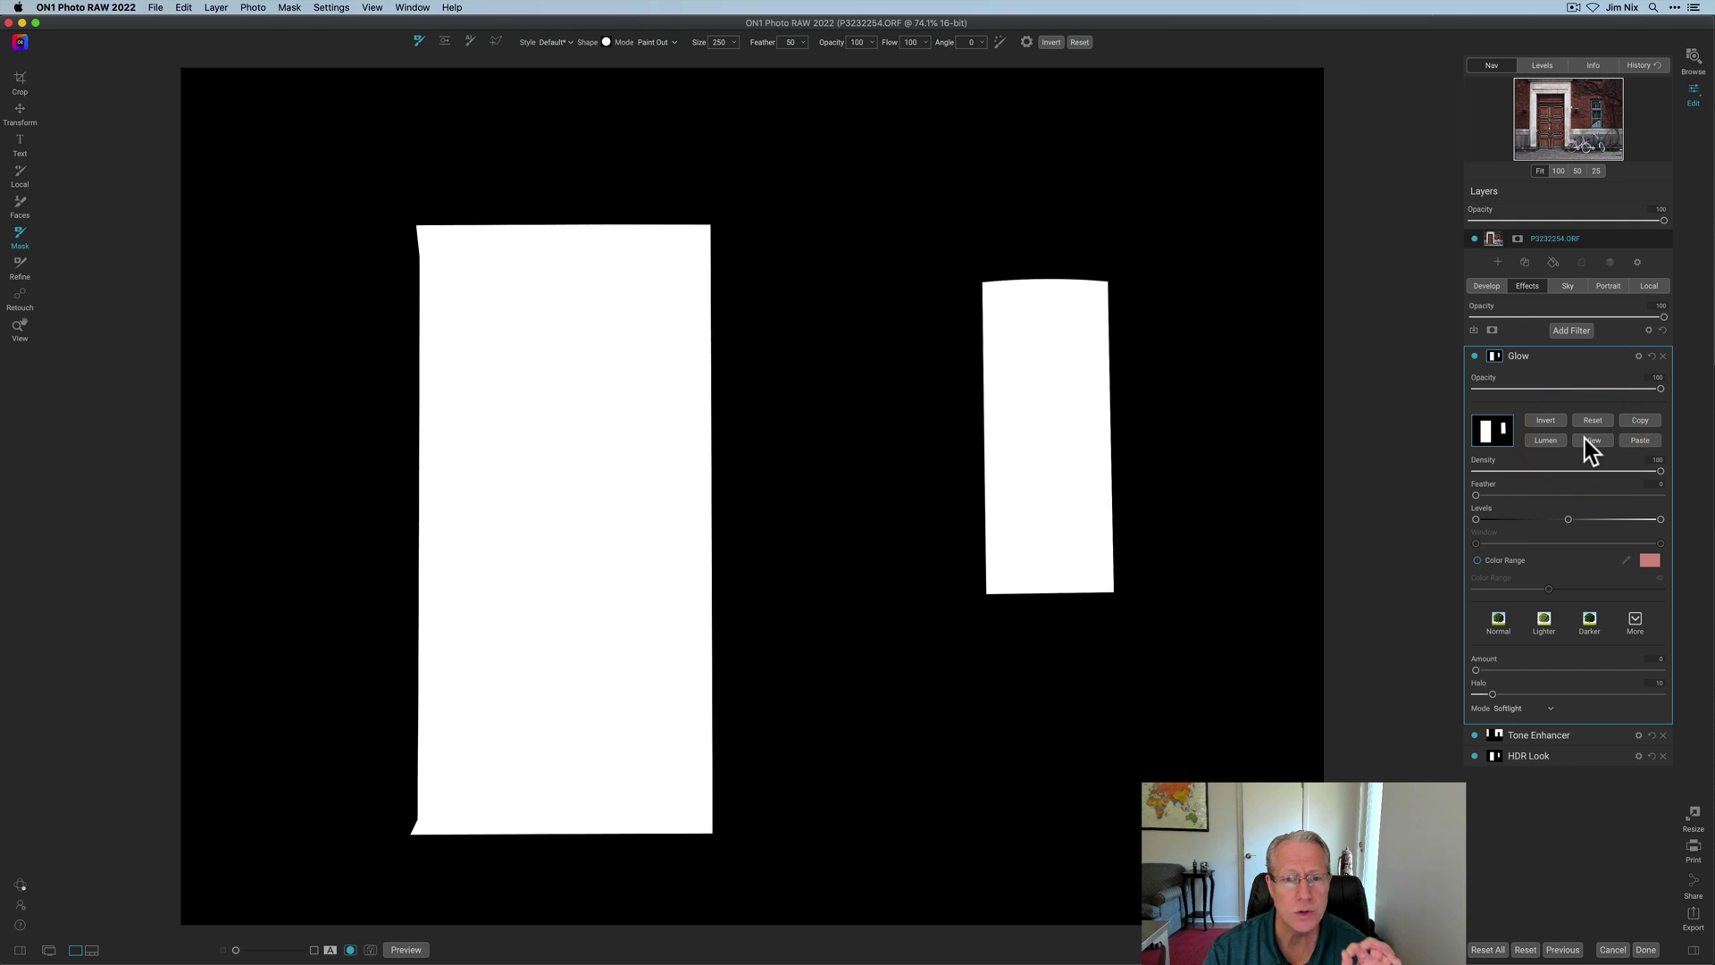
{"action": "left_click", "coordinate": [1586, 439]}
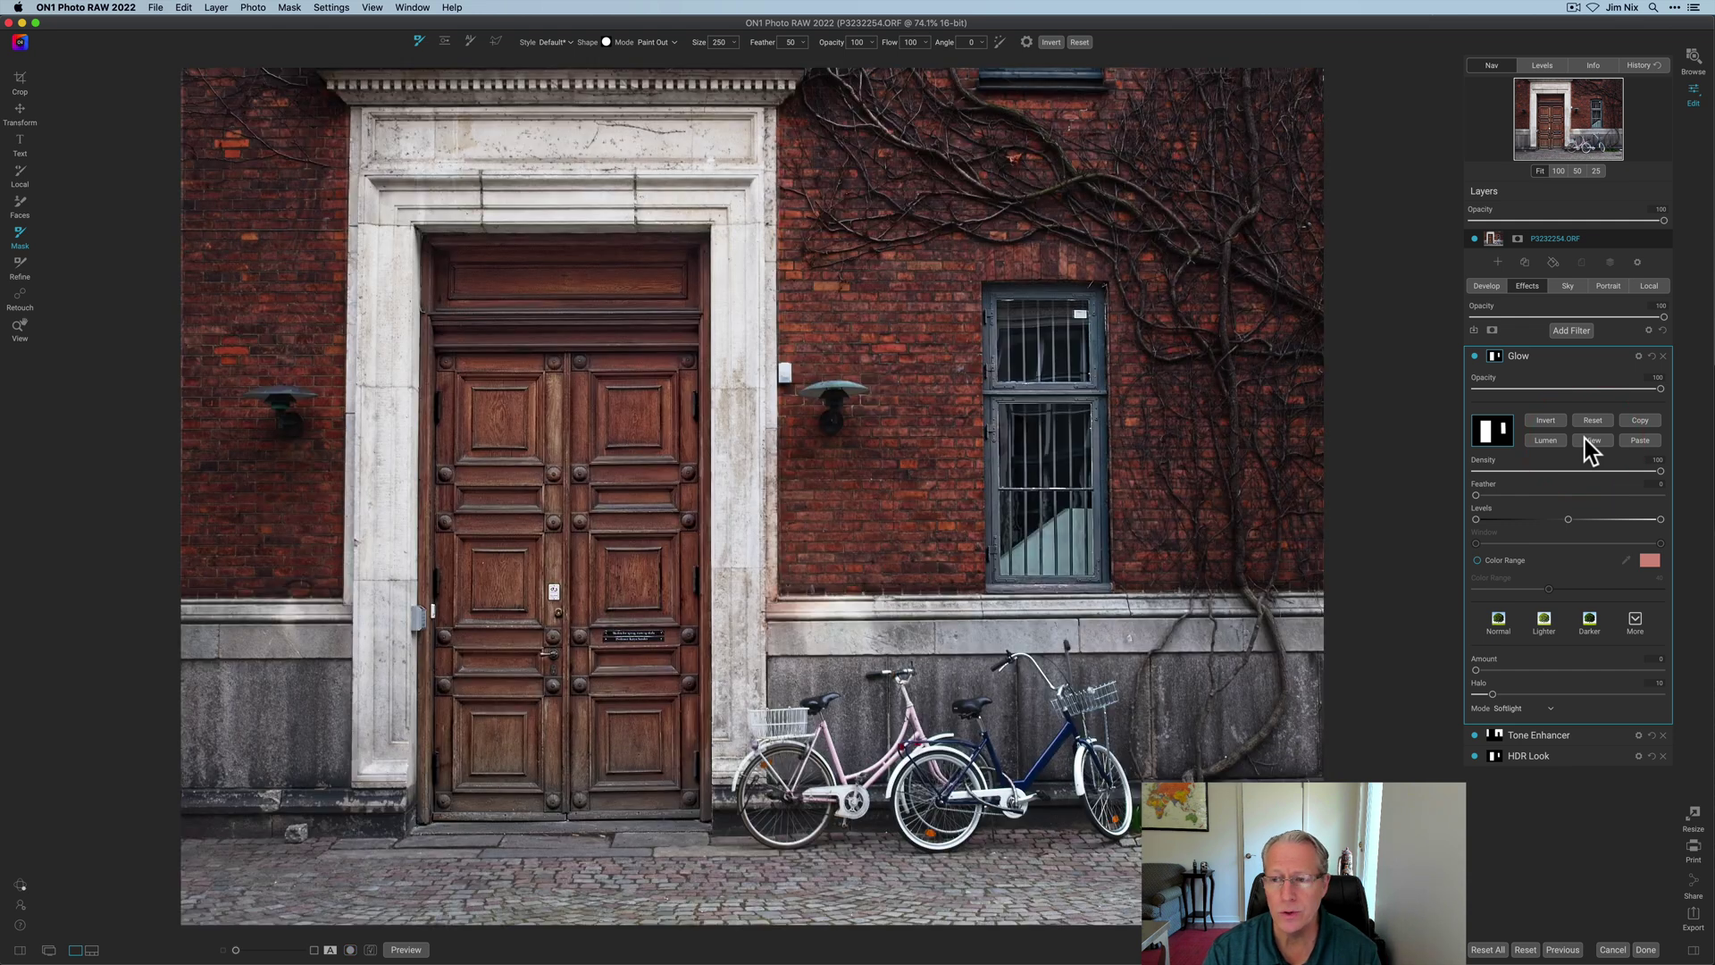
{"action": "left_click", "coordinate": [1540, 418]}
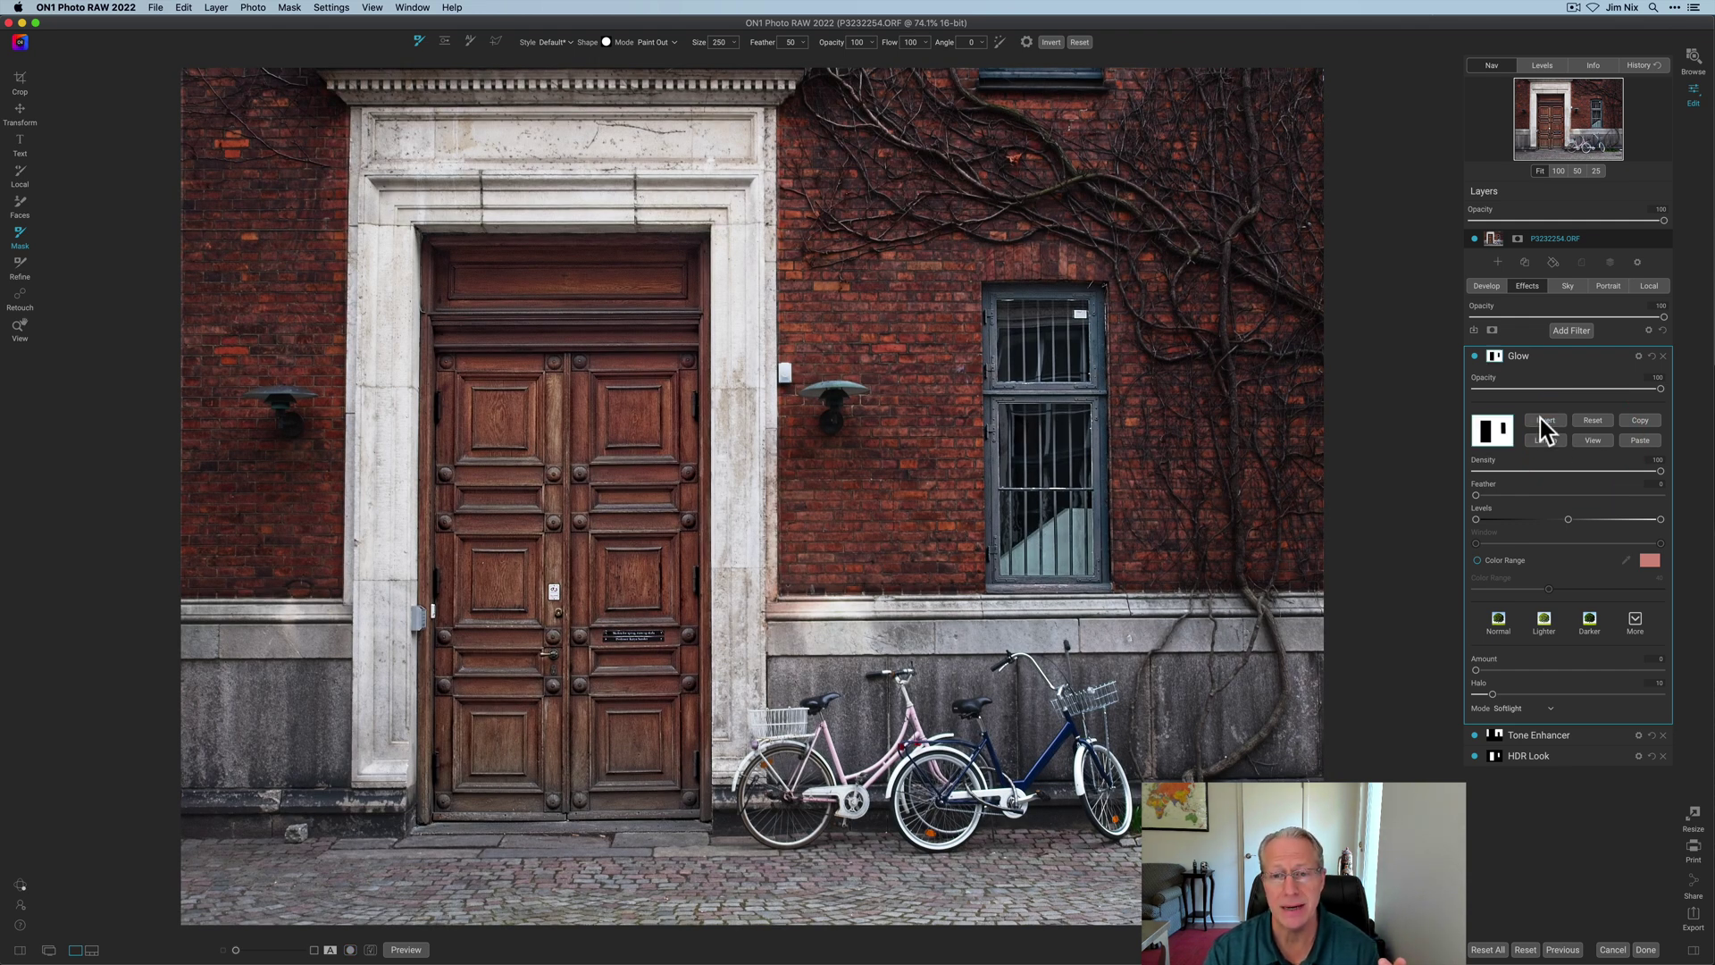
- Collapse the mask controls and give the Glow the Darker style, Overlay mode and an Amount of about 36
{"action": "left_click", "coordinate": [1496, 354]}
{"action": "left_click", "coordinate": [1589, 420]}
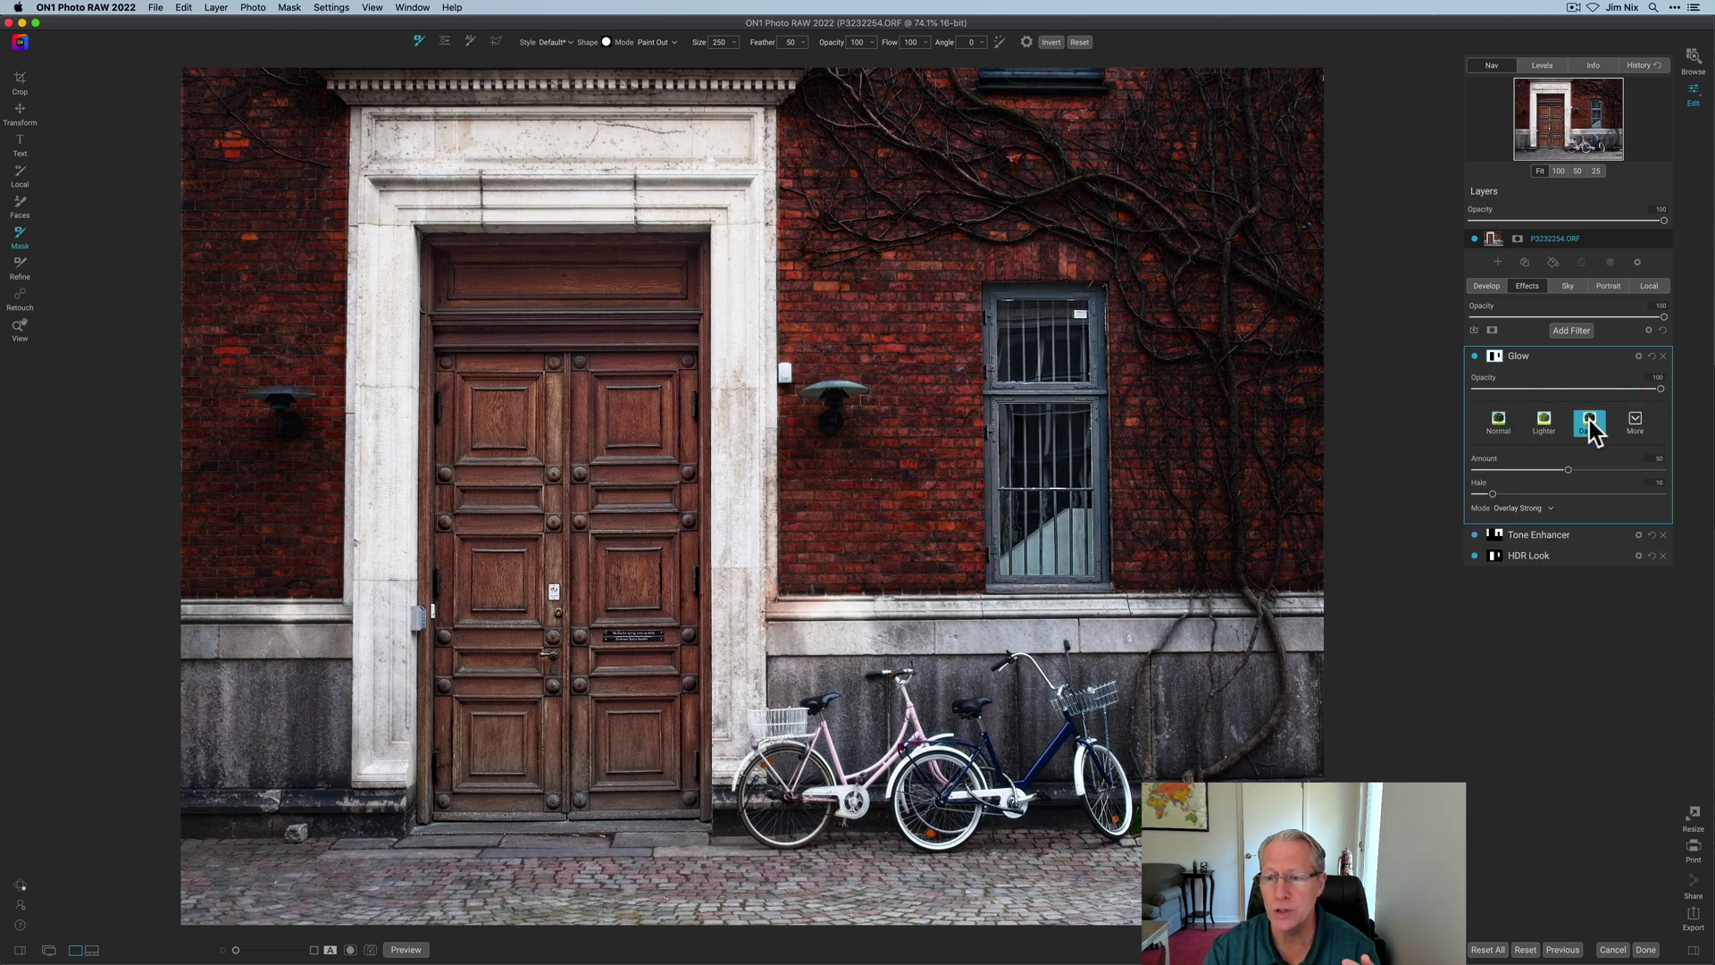
{"action": "left_click", "coordinate": [1533, 509]}
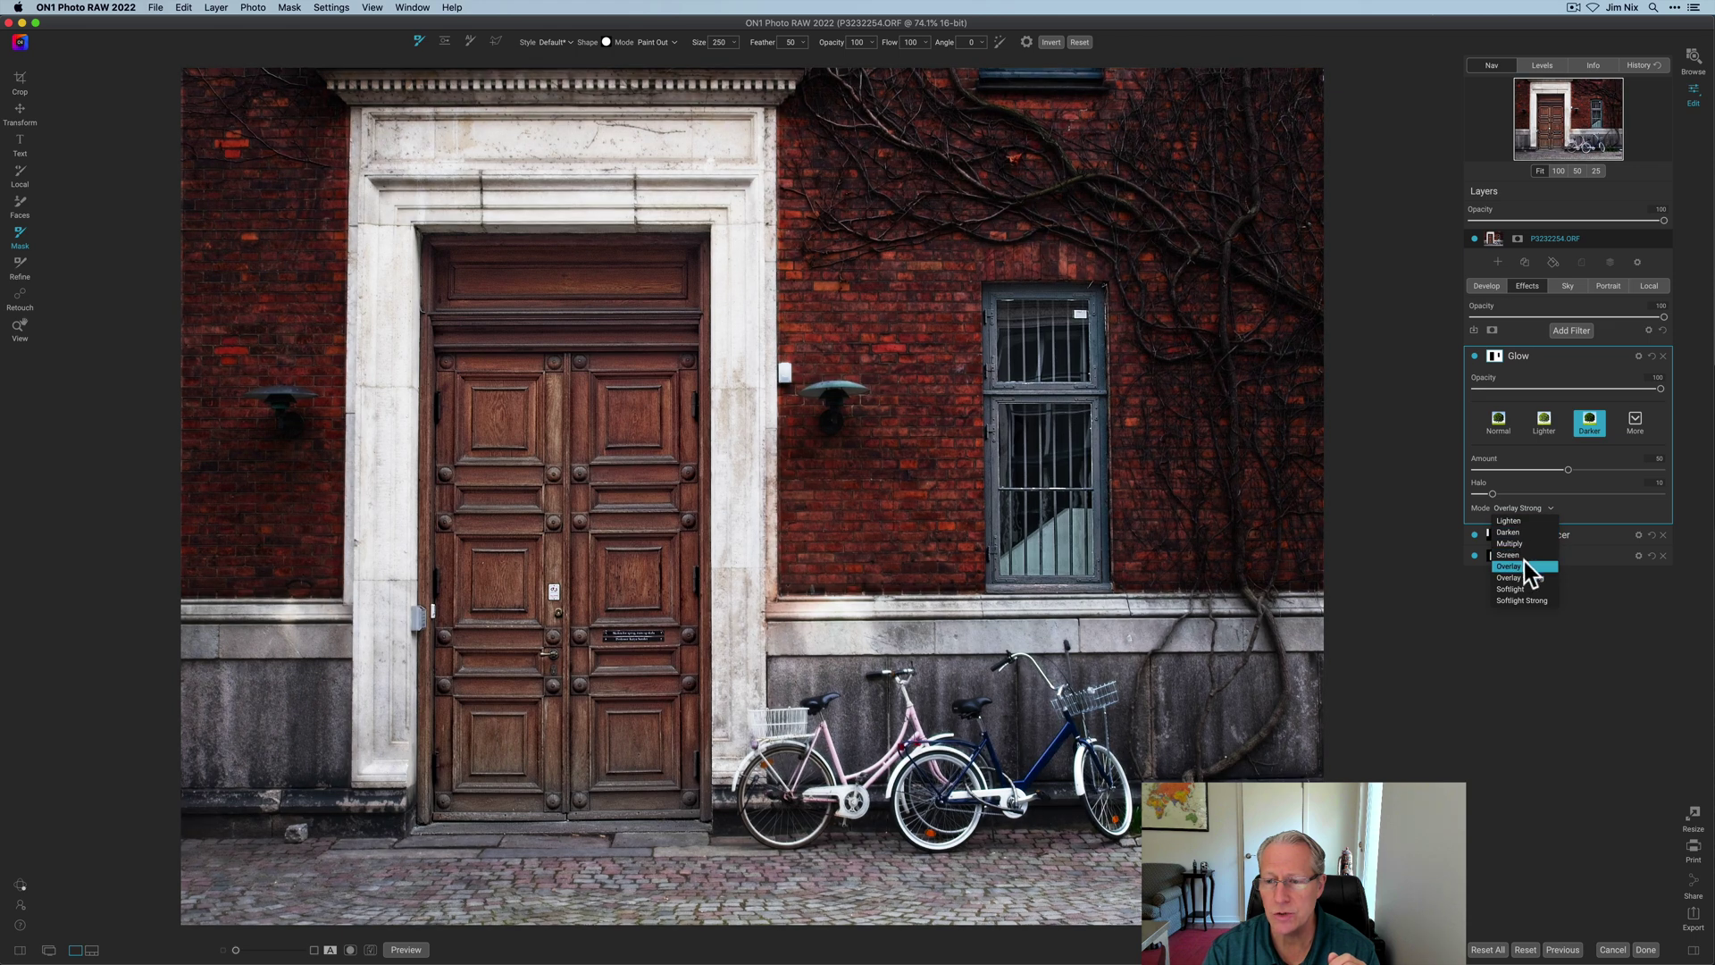
{"action": "left_click", "coordinate": [1524, 566]}
{"action": "left_click_drag", "start_coordinate": [1567, 470], "coordinate": [1562, 470]}
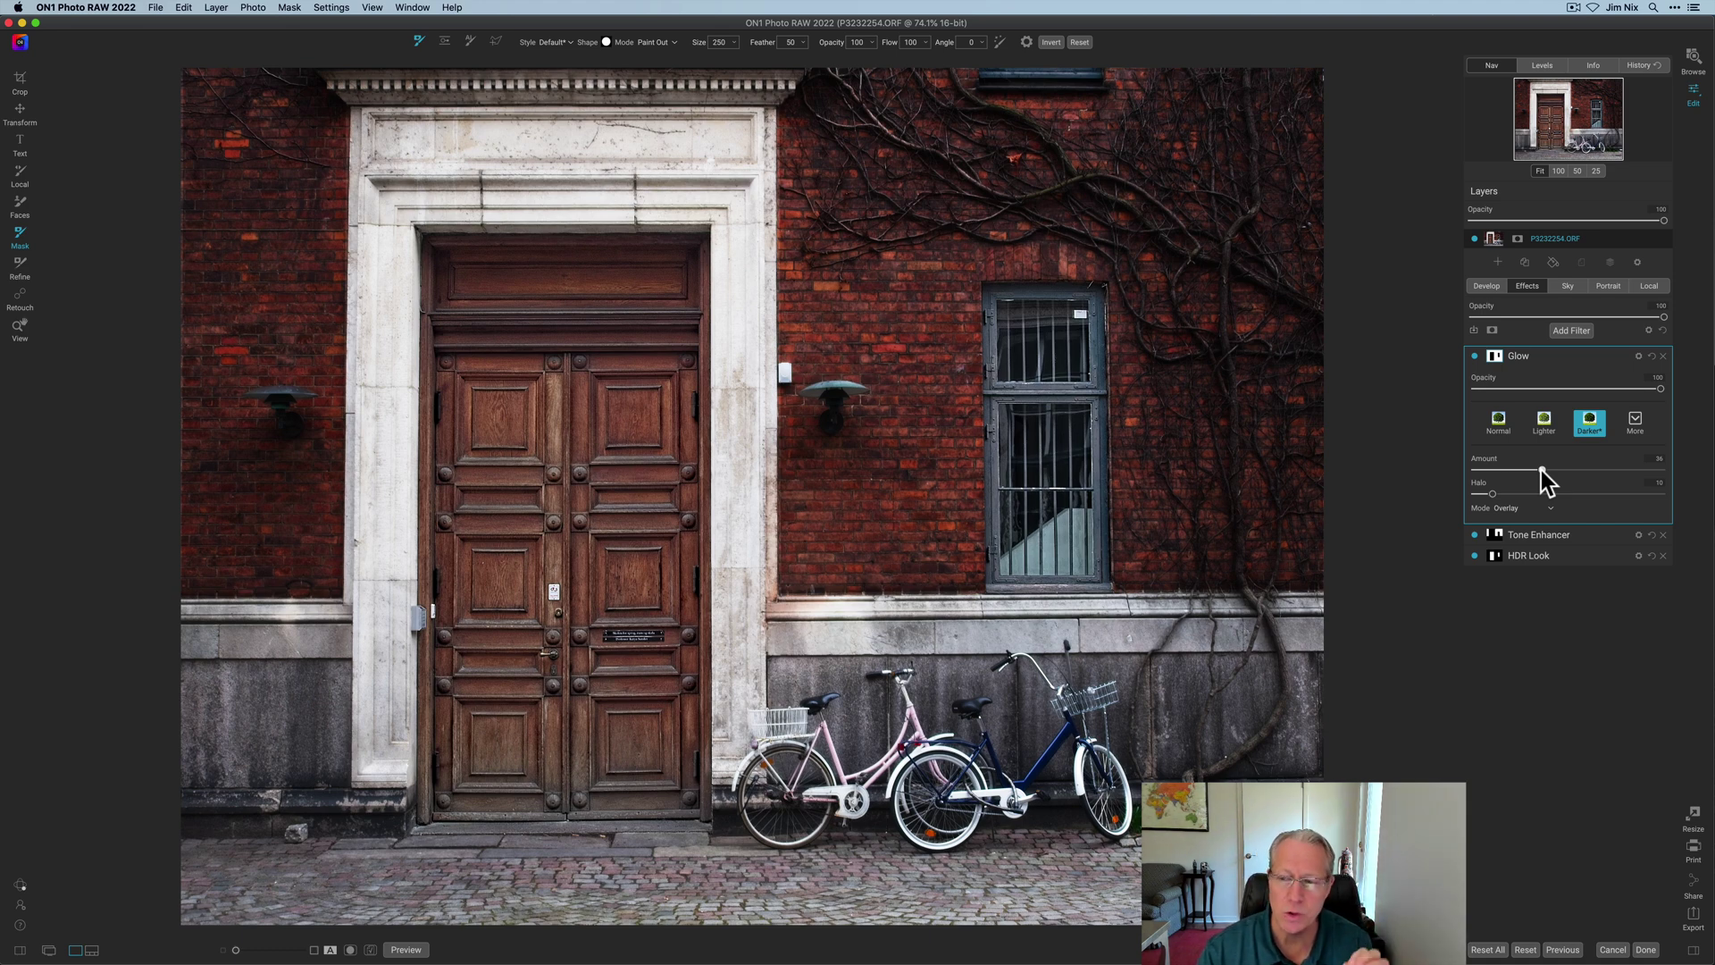
- Examine the Glow's inverted mask in mask view and compare the photo with the Glow off and on
{"action": "left_click", "coordinate": [1493, 357]}
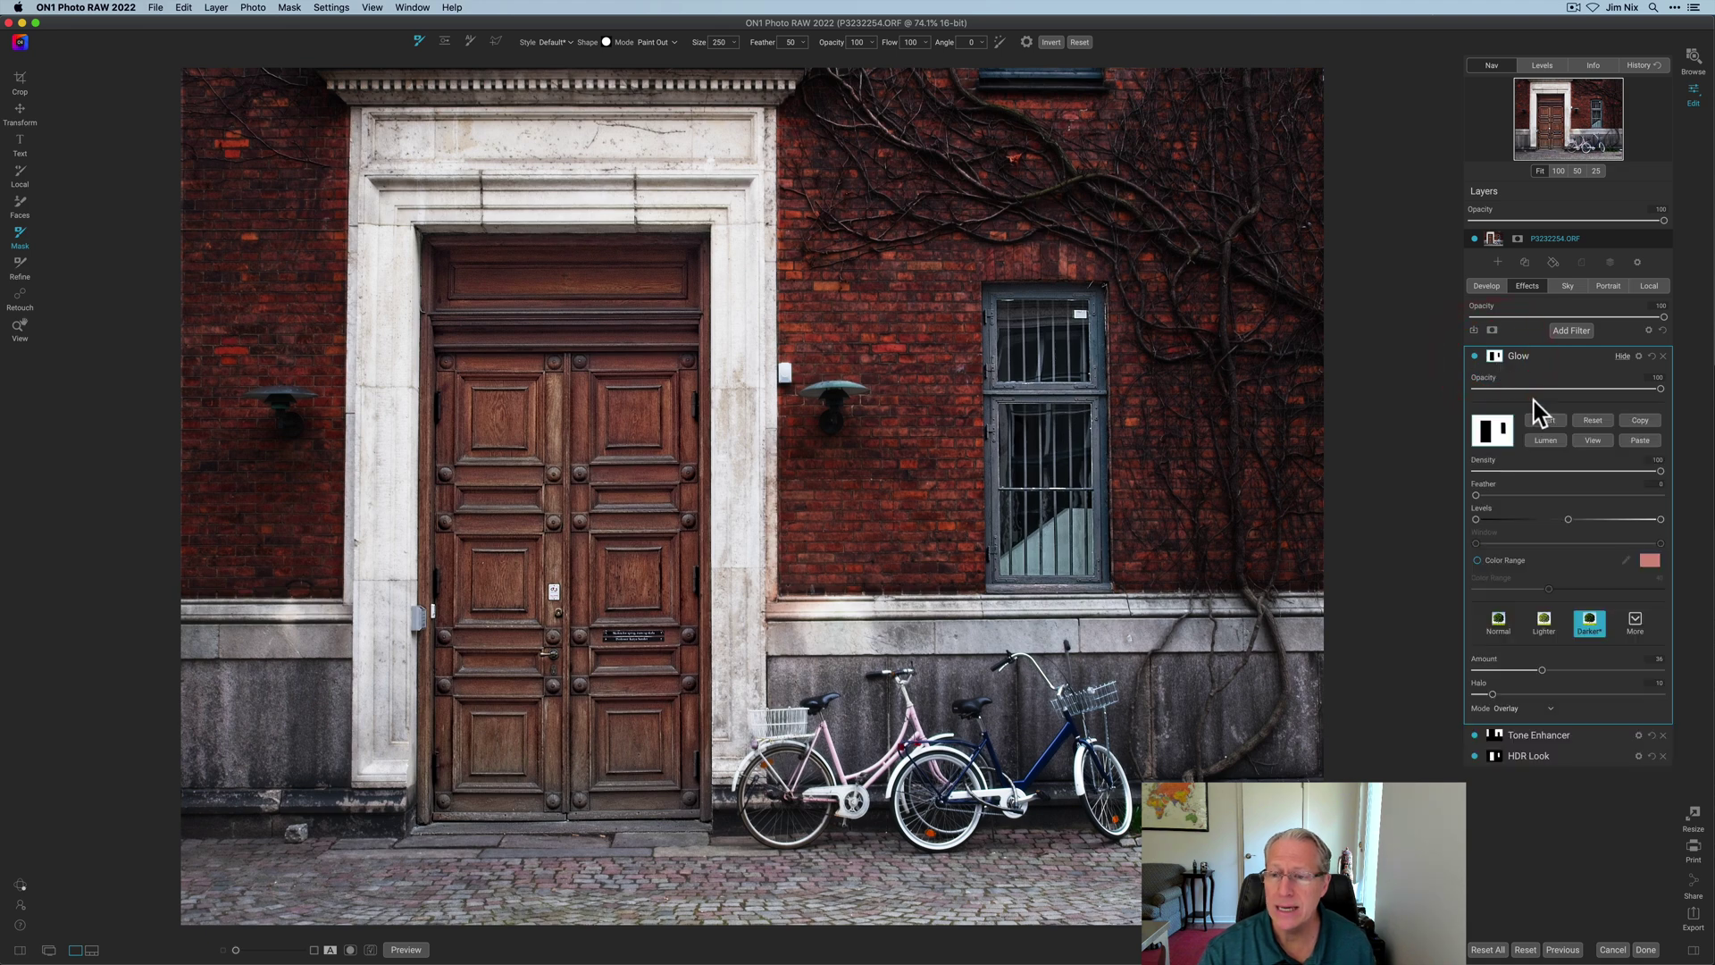
{"action": "left_click", "coordinate": [1598, 438]}
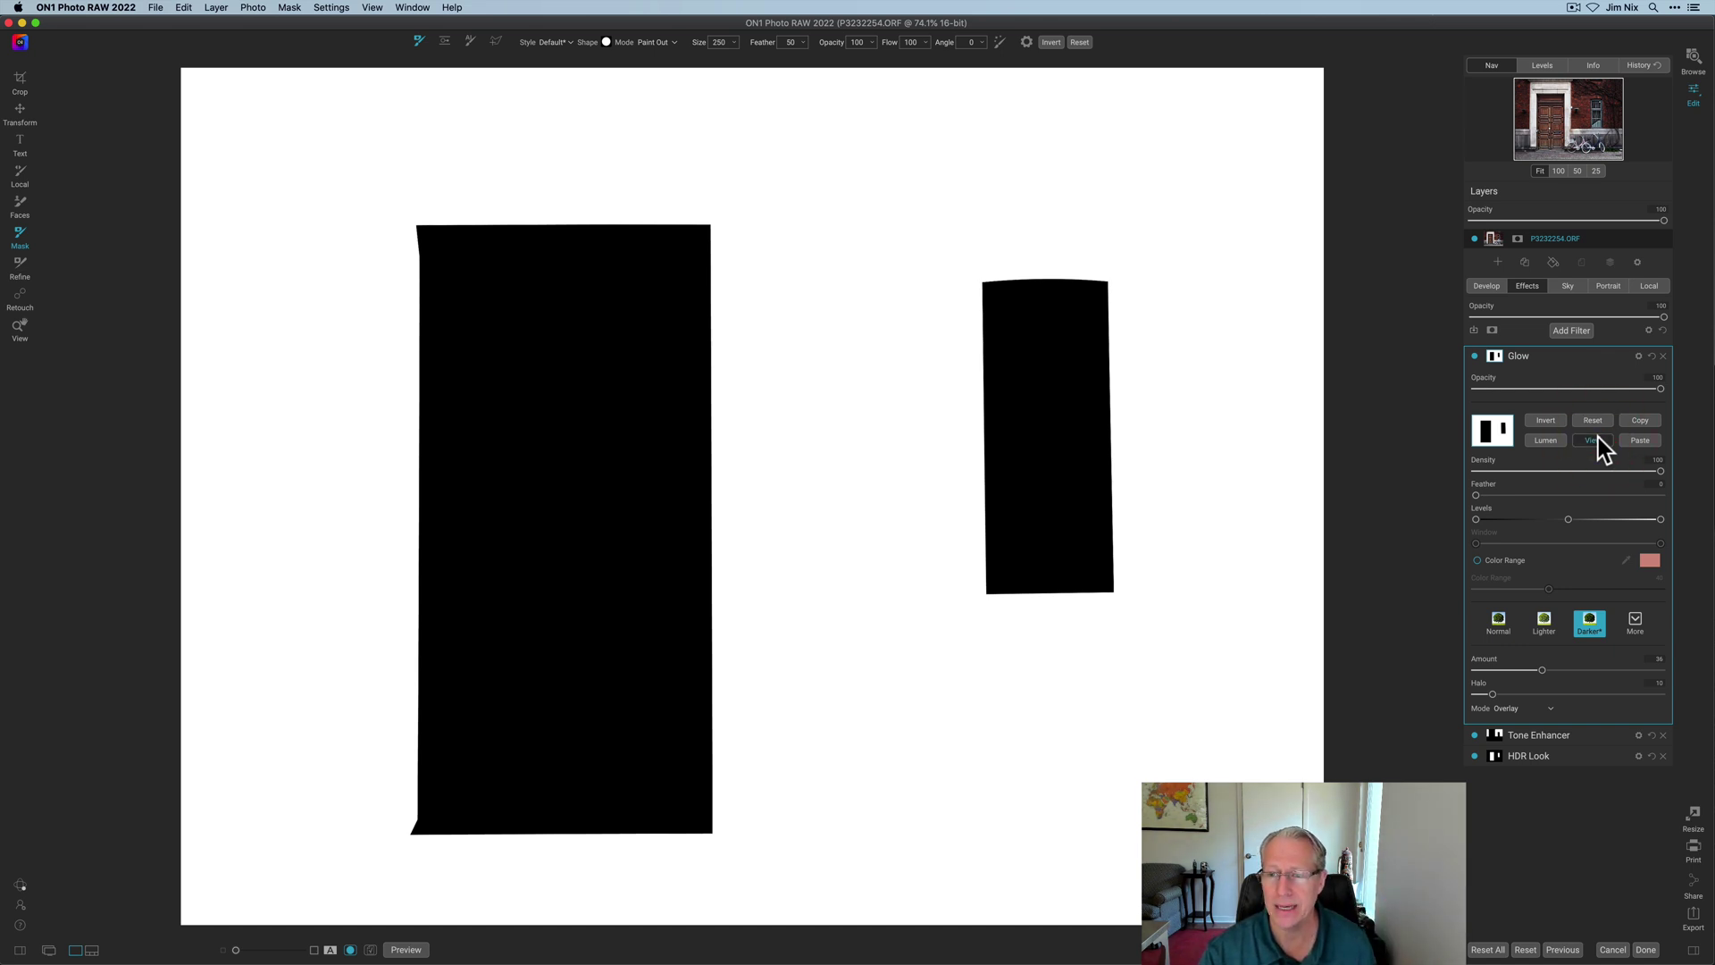
{"action": "left_click", "coordinate": [1599, 437]}
{"action": "left_click", "coordinate": [1490, 357]}
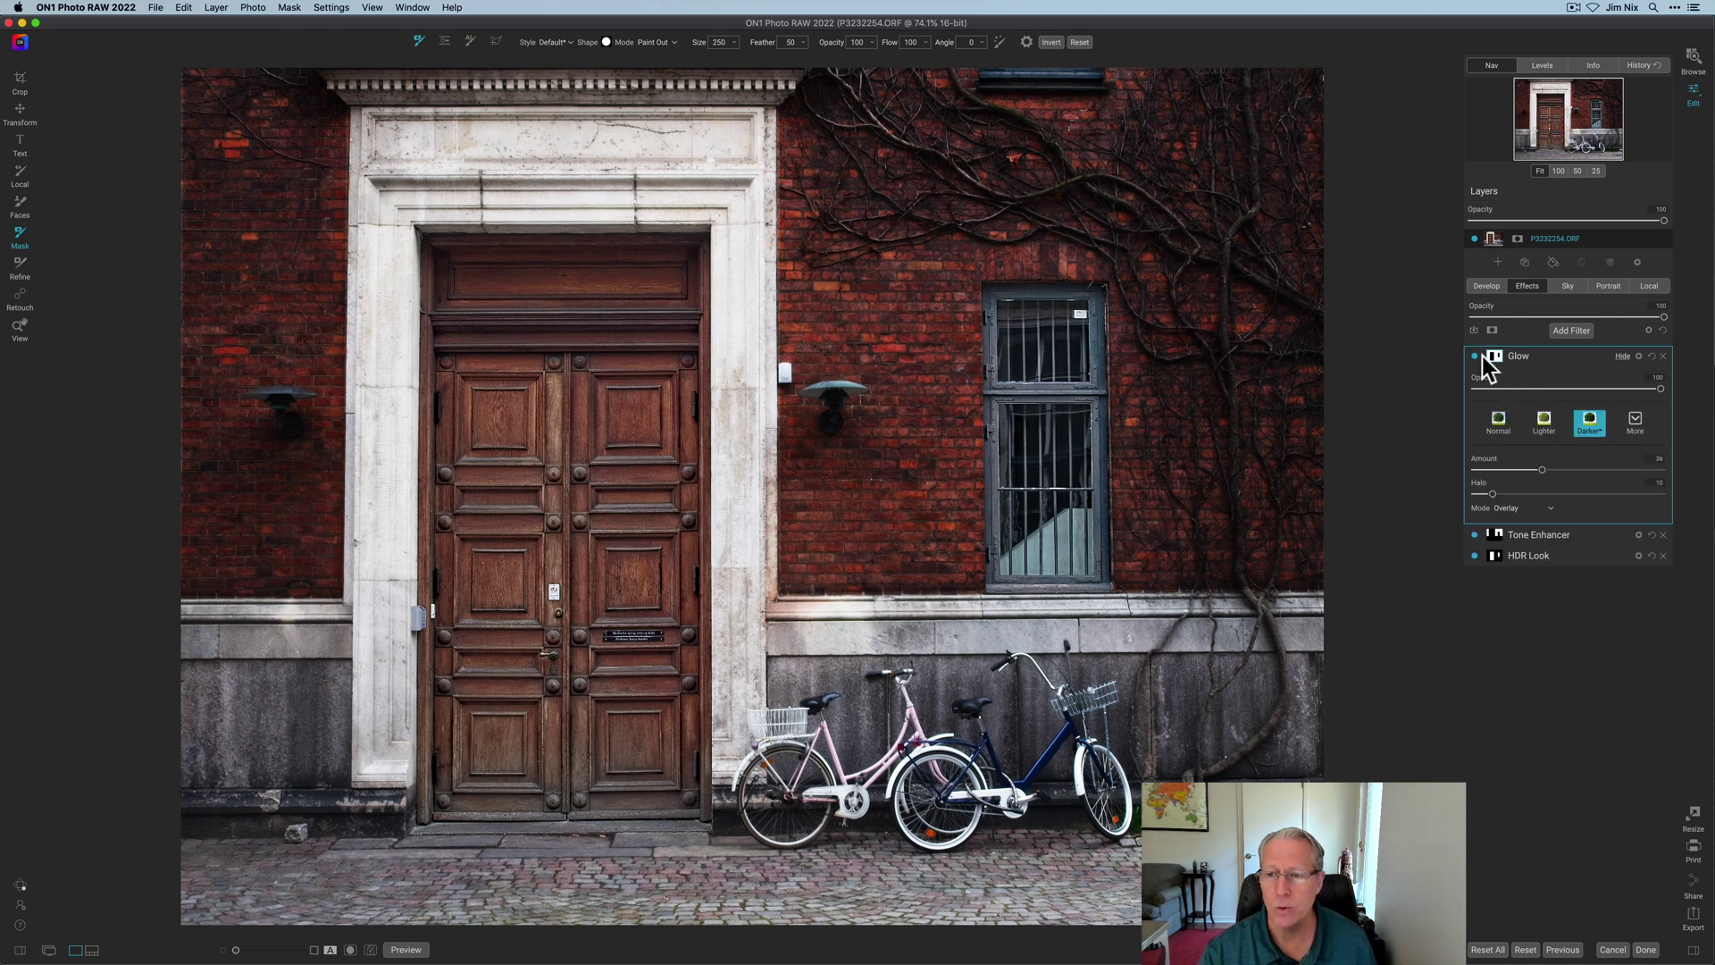
{"action": "left_click", "coordinate": [1475, 356]}
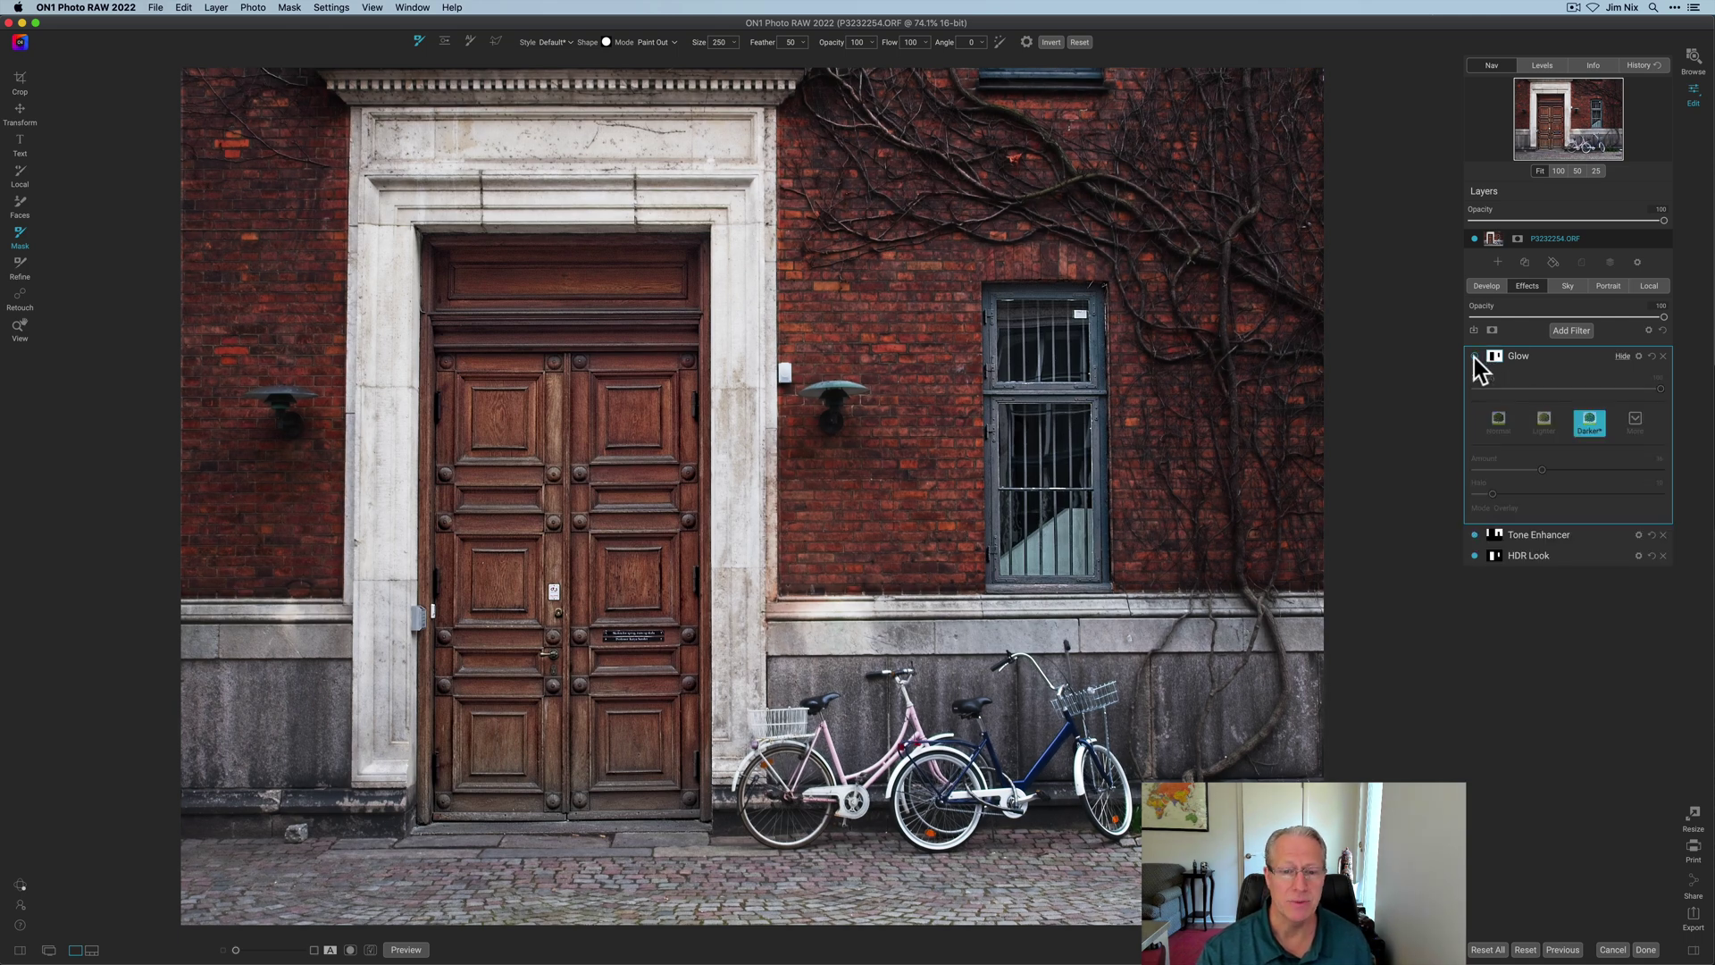
{"action": "left_click", "coordinate": [1475, 357]}
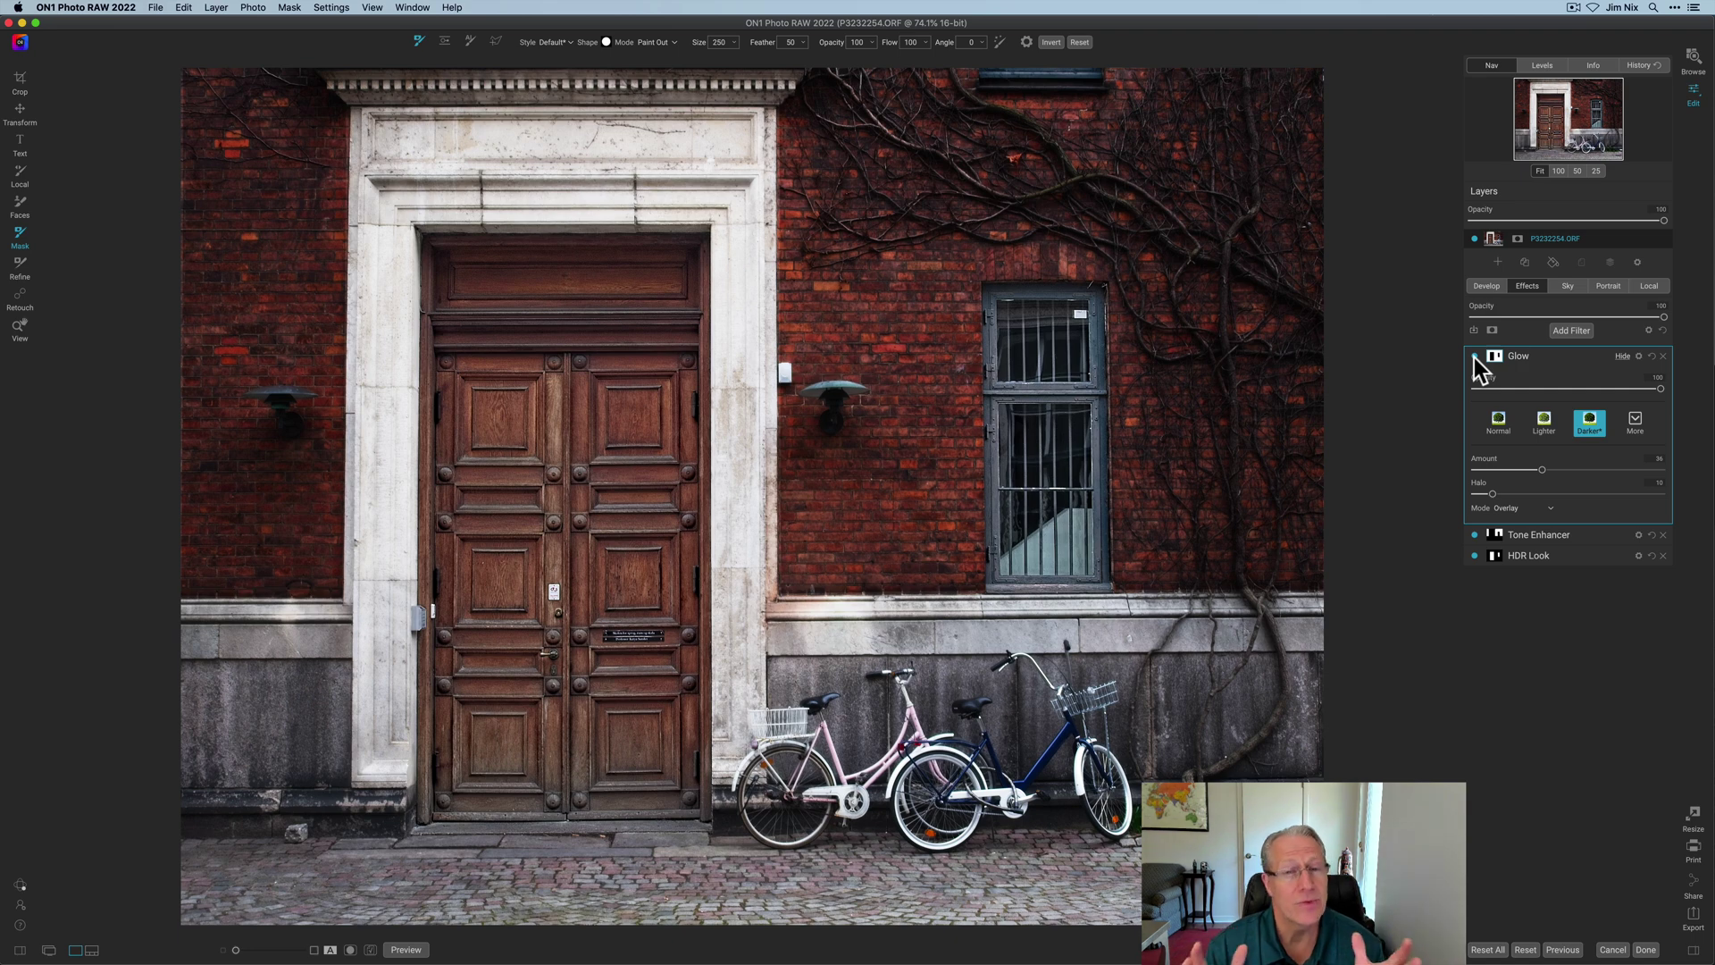